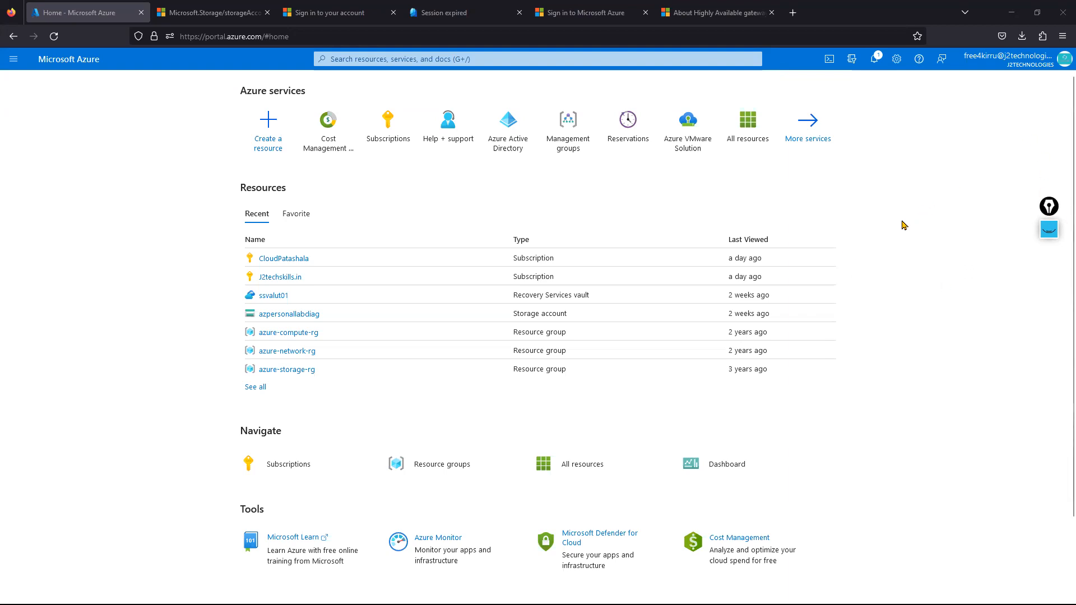
View the subscriptions in the j2technologies directory at 140% page zoom, checking each subscription's name and the account's role.
key(ctrl+plus)
key(ctrl+plus)
key(ctrl+plus)
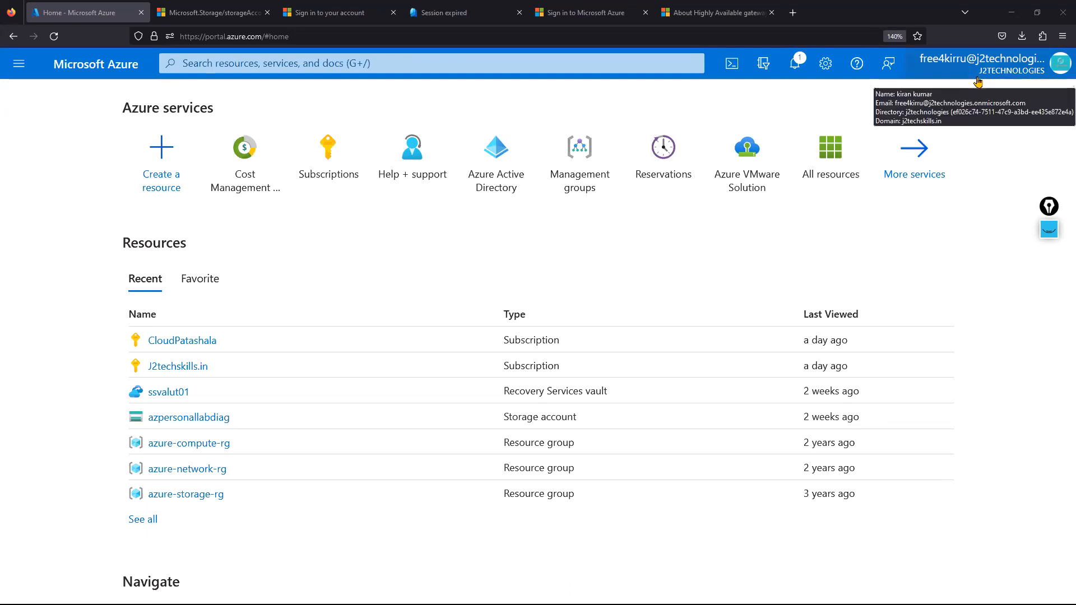
click(335, 166)
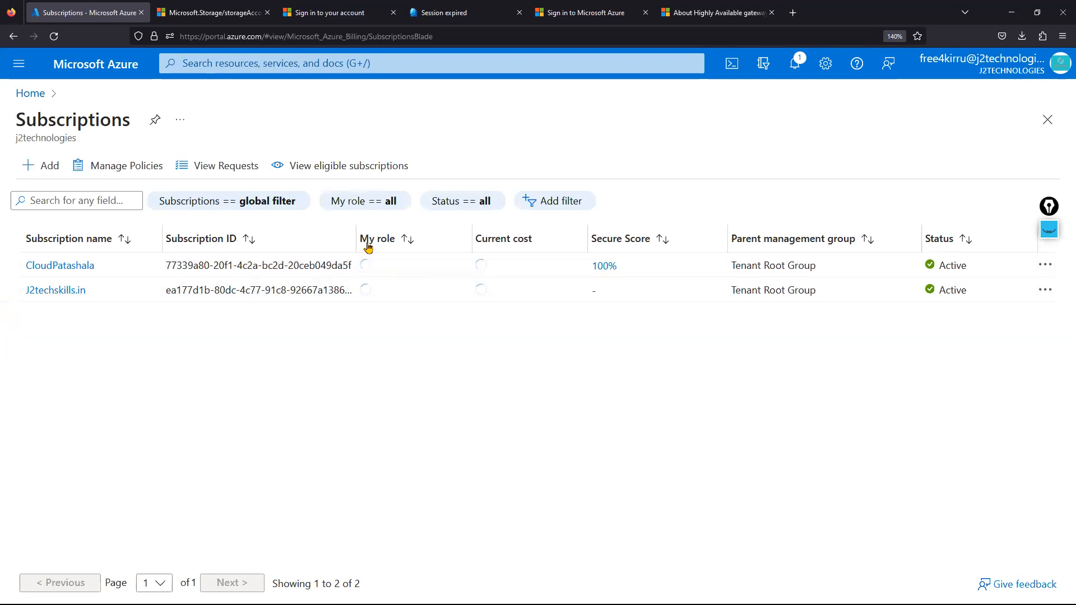
drag(360, 266, 437, 267)
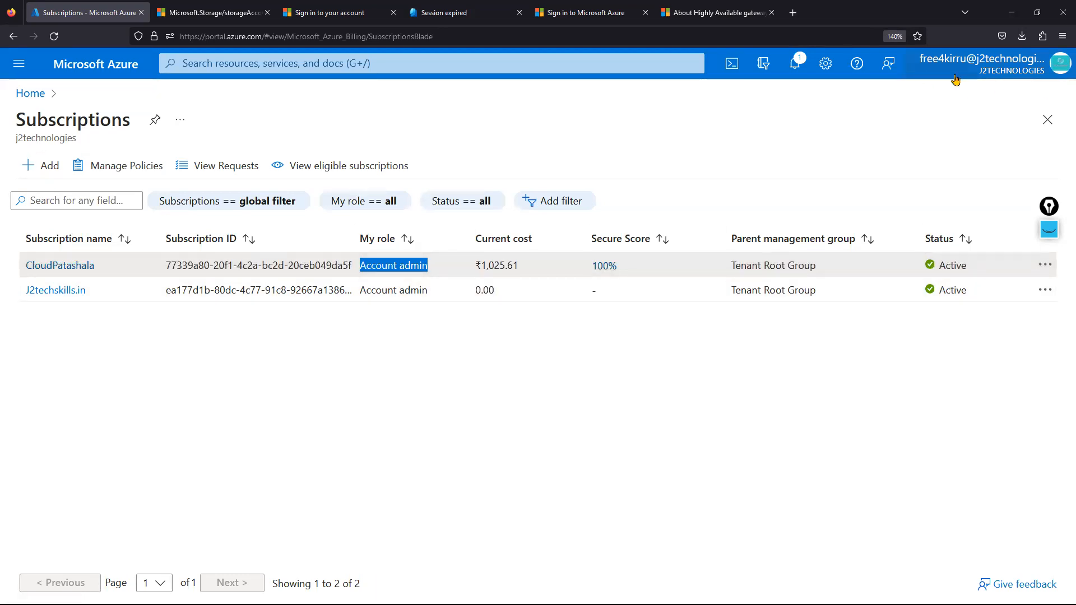
mouse_move(956, 80)
drag(26, 265, 106, 273)
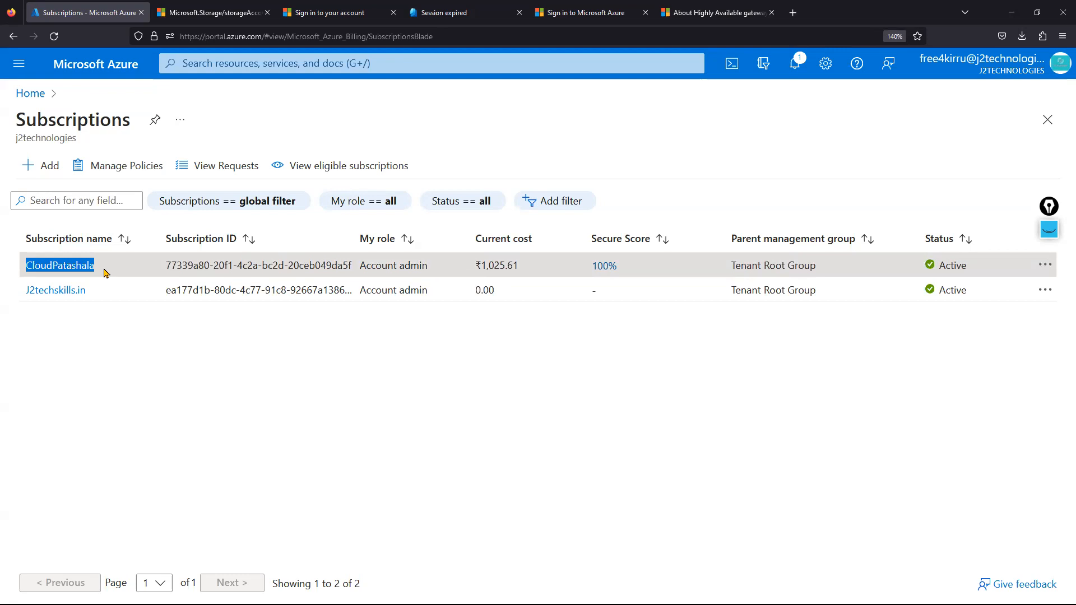
drag(25, 290, 99, 292)
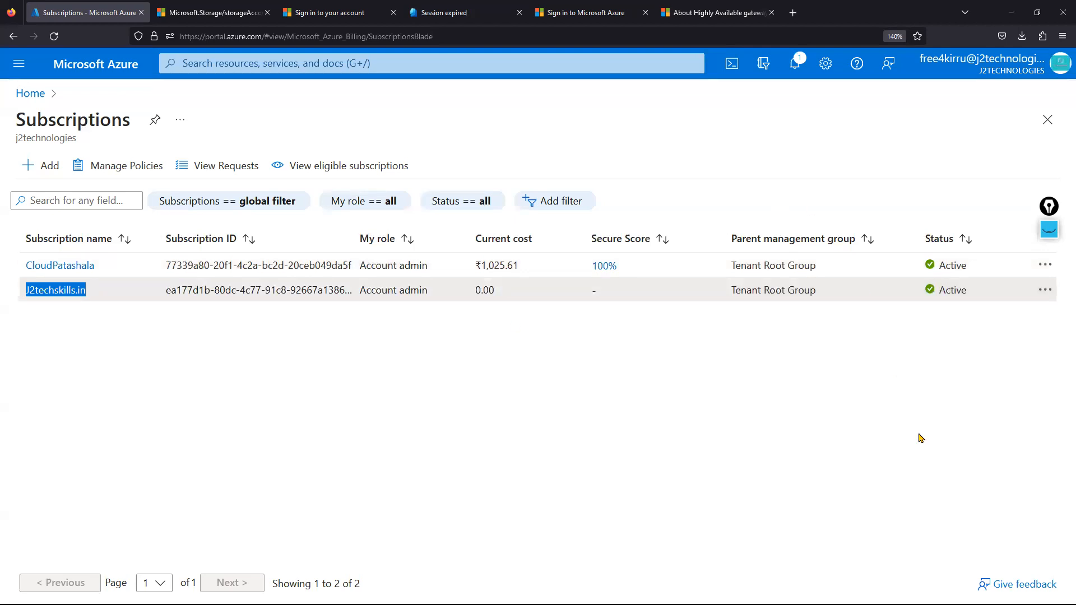
Check the primary domain and license on the Azure Active Directory overview of j2technologies, and return to the portal home.
click(25, 95)
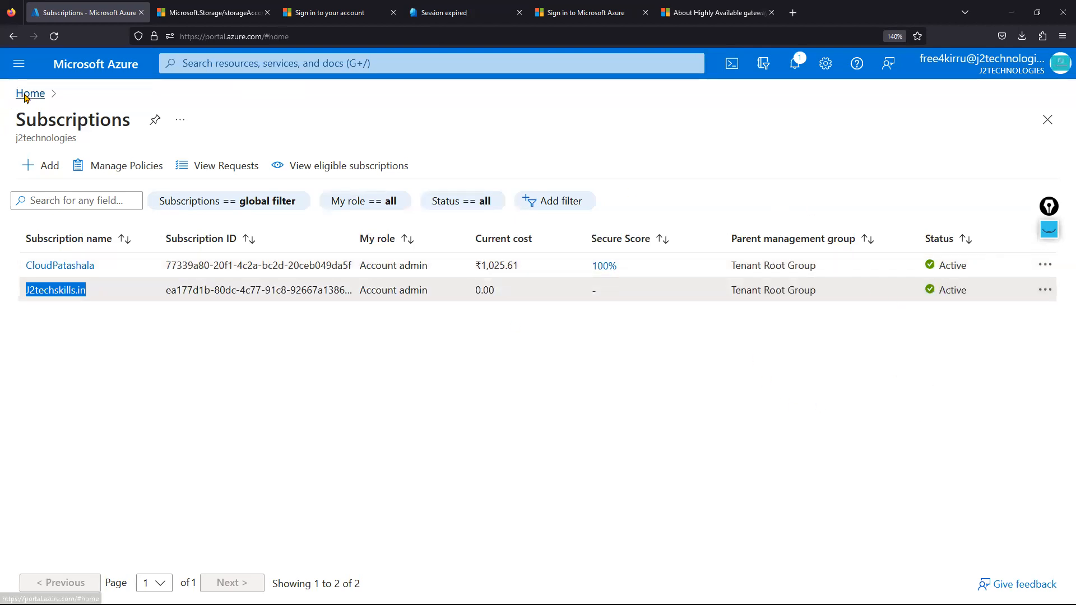
click(17, 66)
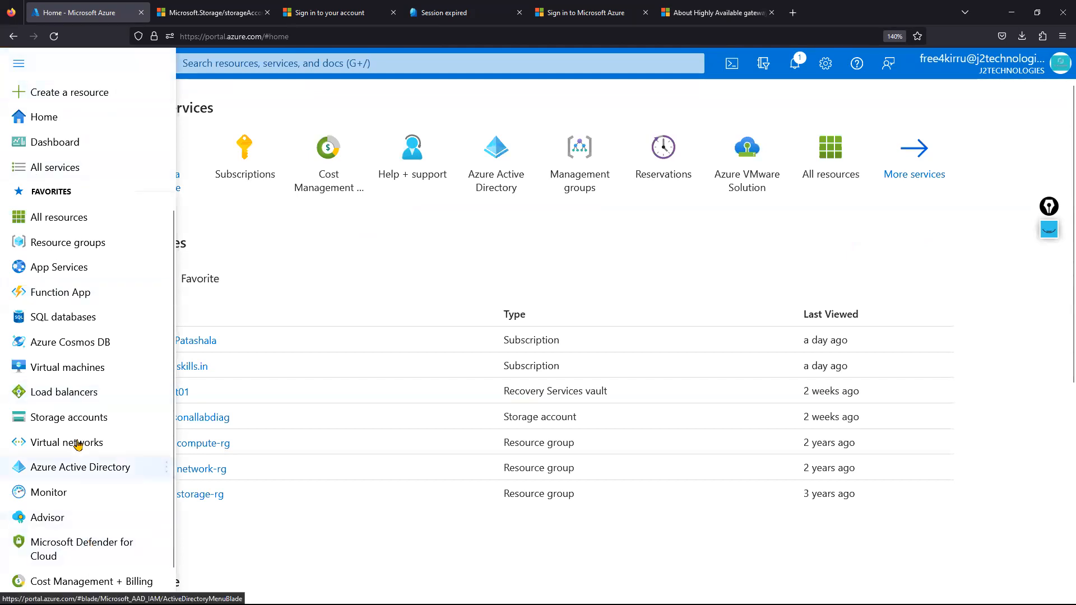
click(79, 469)
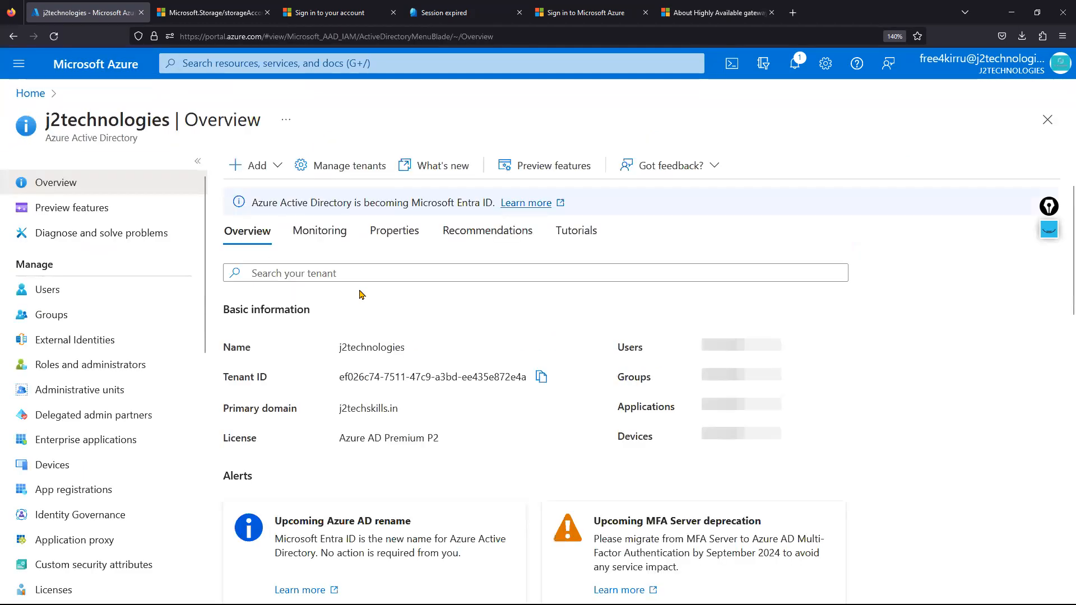
triple_click(346, 411)
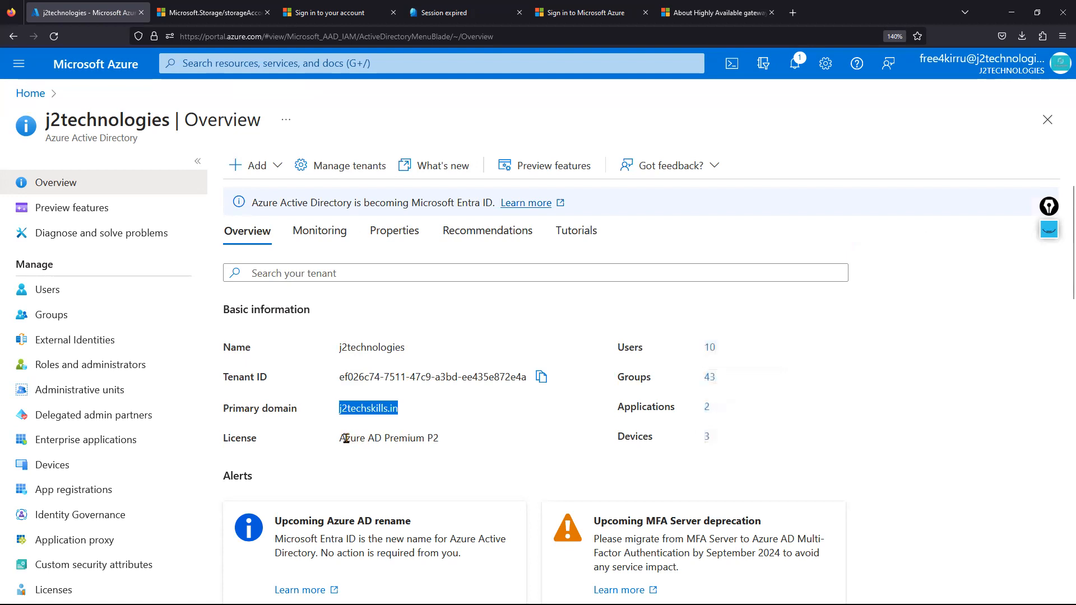
drag(339, 439, 464, 437)
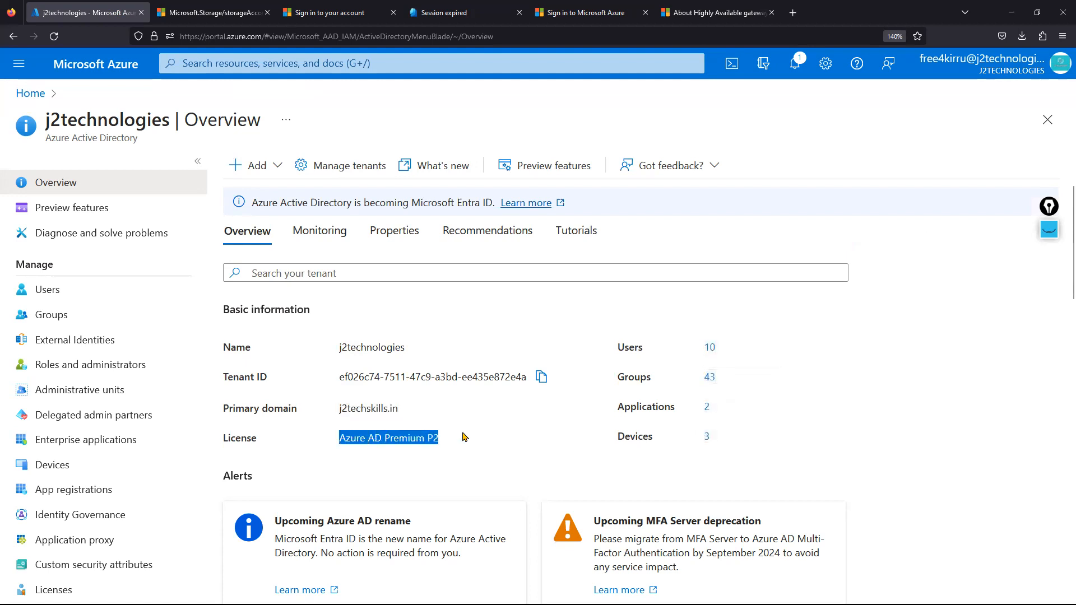
click(31, 94)
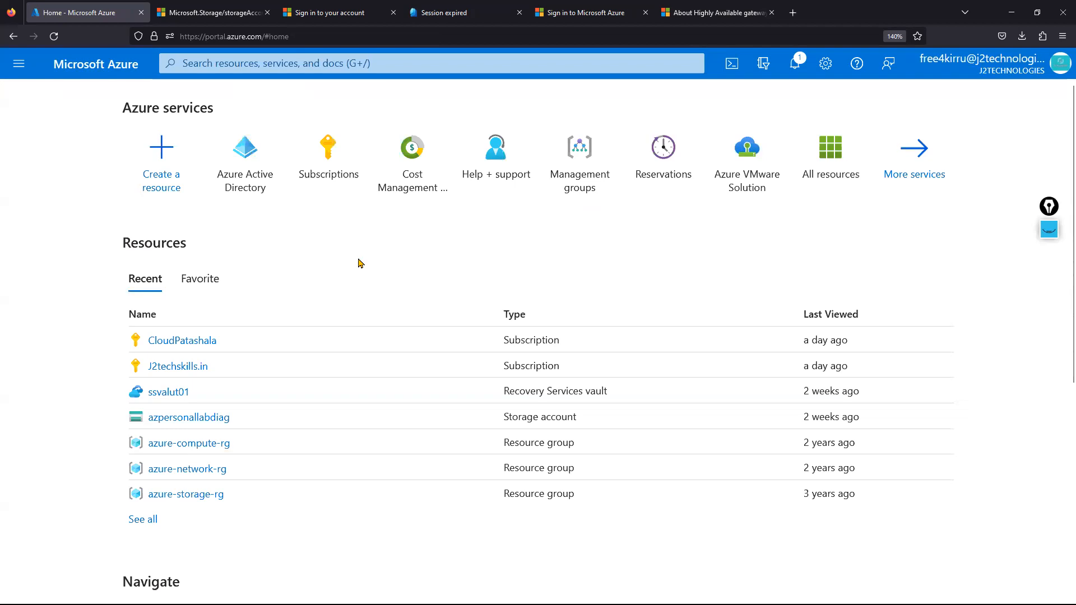
Switch to the other browser window with the Default Directory account, check its account details and view its subscriptions.
click(1012, 12)
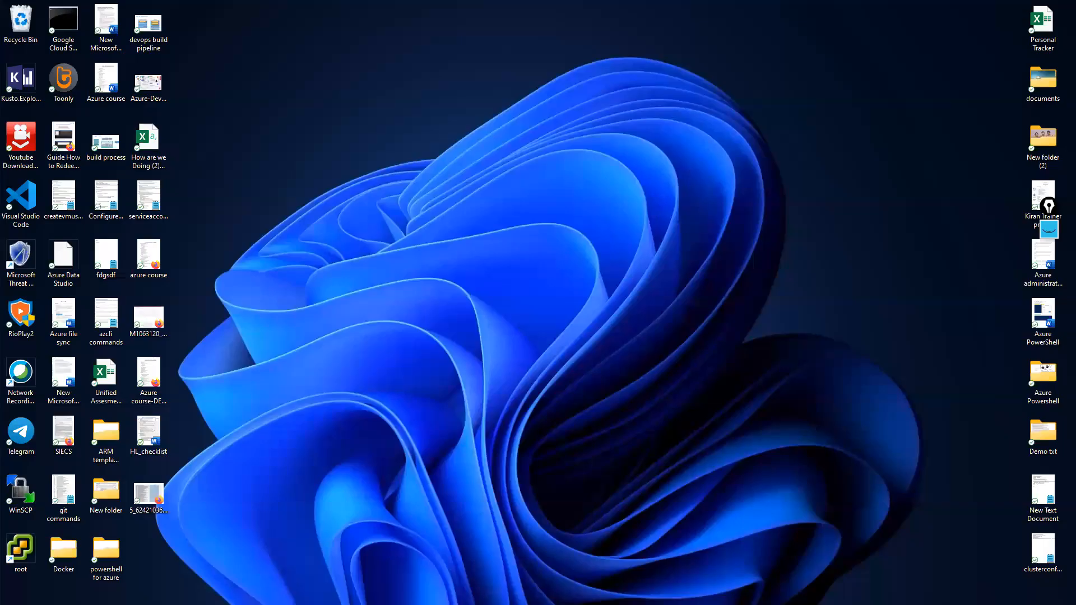
mouse_move(464, 593)
click(525, 530)
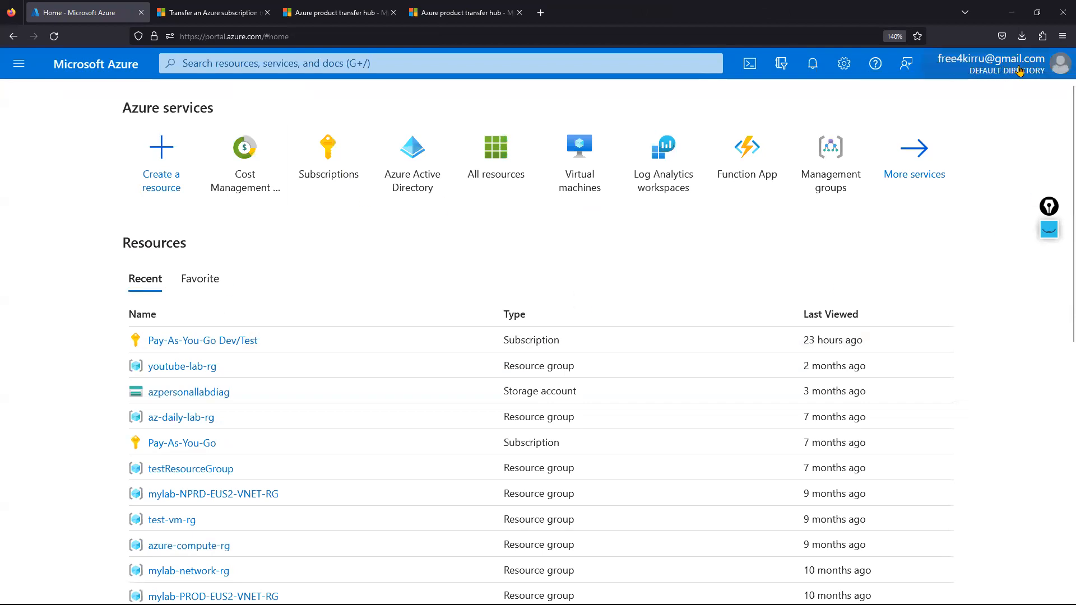
mouse_move(1011, 70)
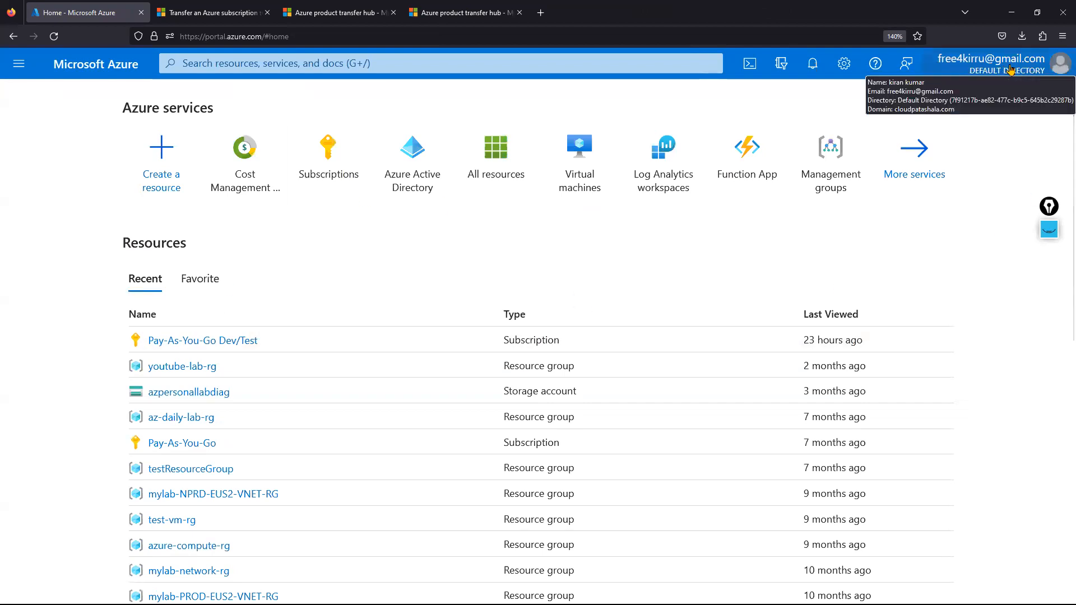
click(336, 169)
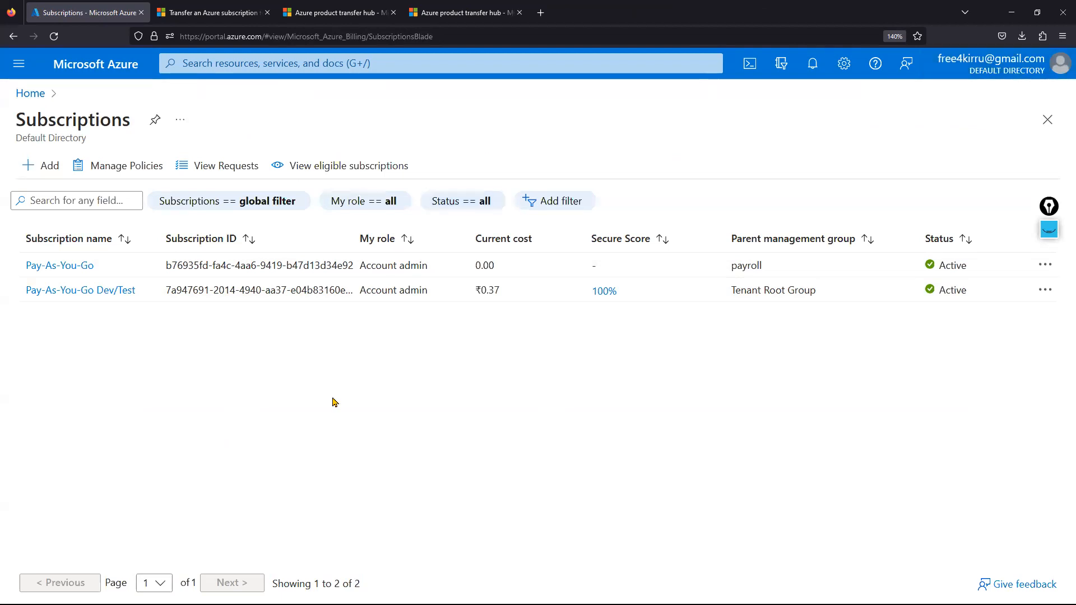
Check the primary domain and license on the Azure Active Directory overview of the Default Directory.
click(31, 93)
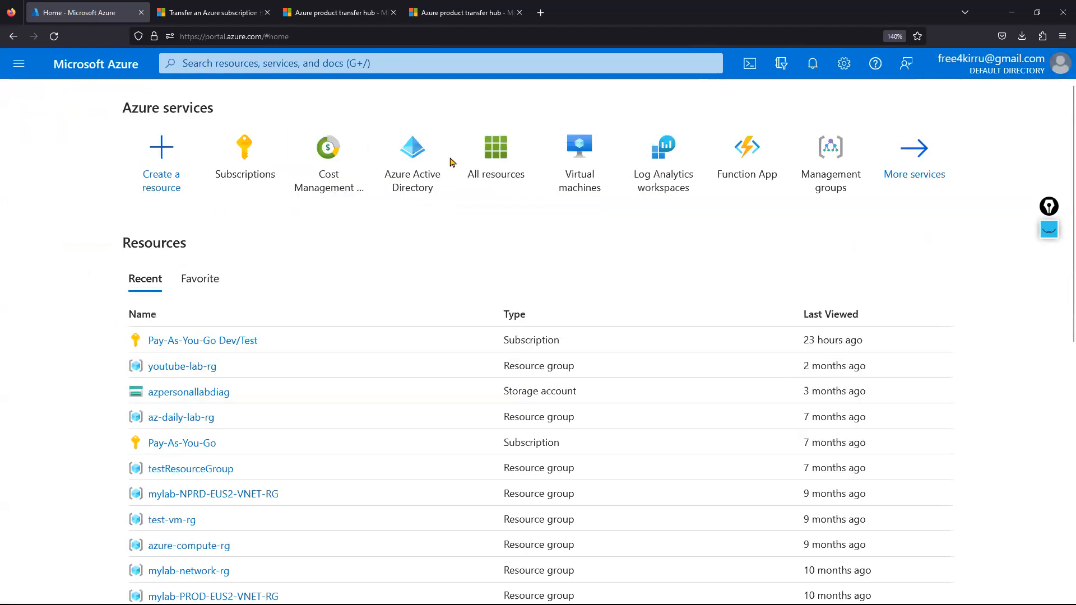
click(428, 162)
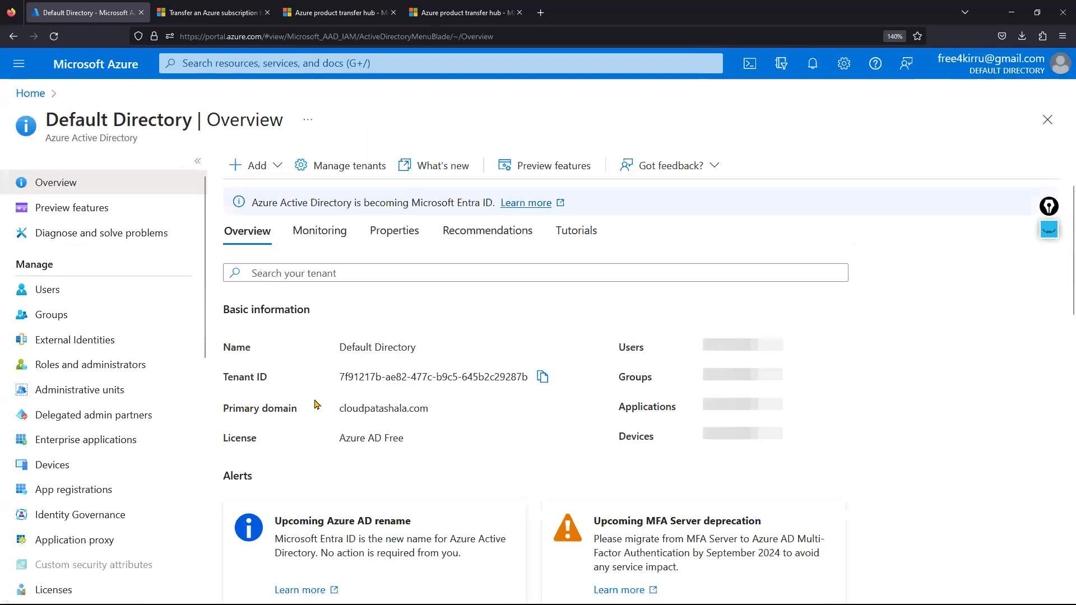
drag(341, 409, 429, 409)
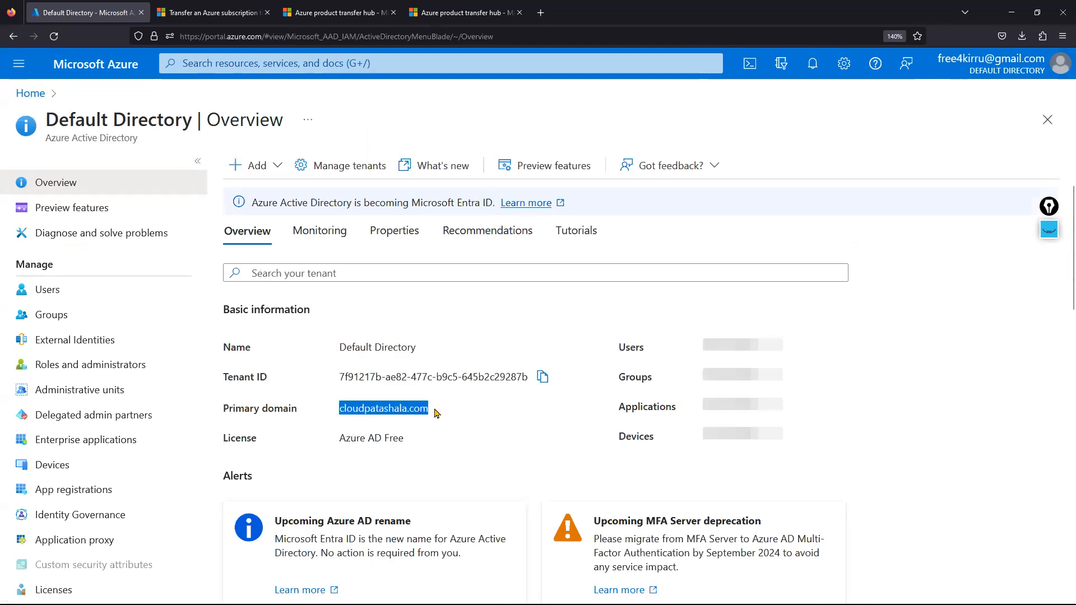
drag(339, 440, 411, 446)
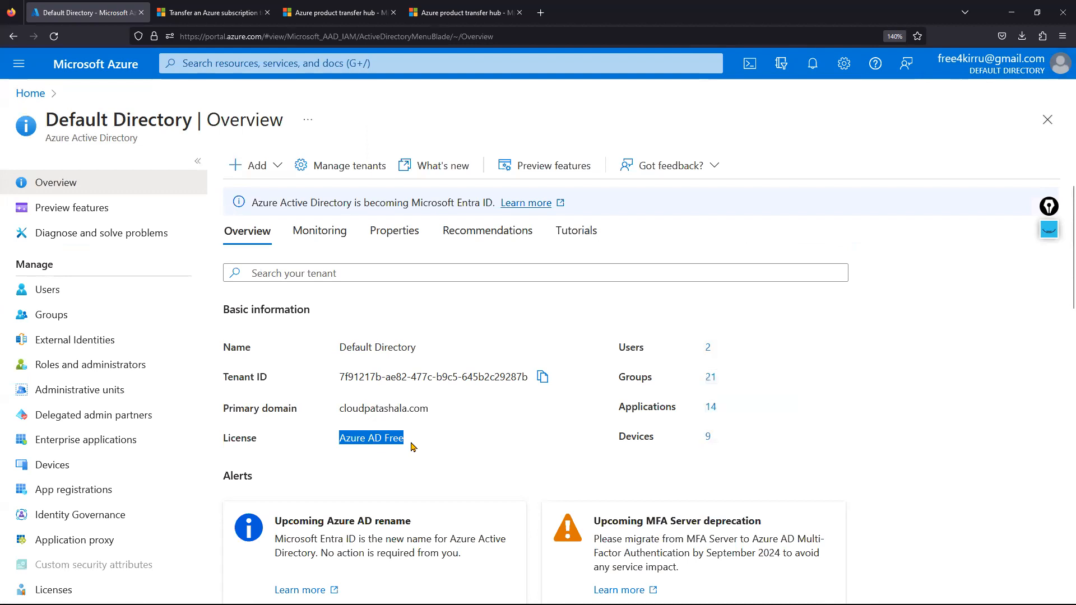
Open the overview of the Pay-As-You-Go Dev/Test subscription with the subscriptions list collapsed, and dismiss the outstanding balance notification.
click(32, 94)
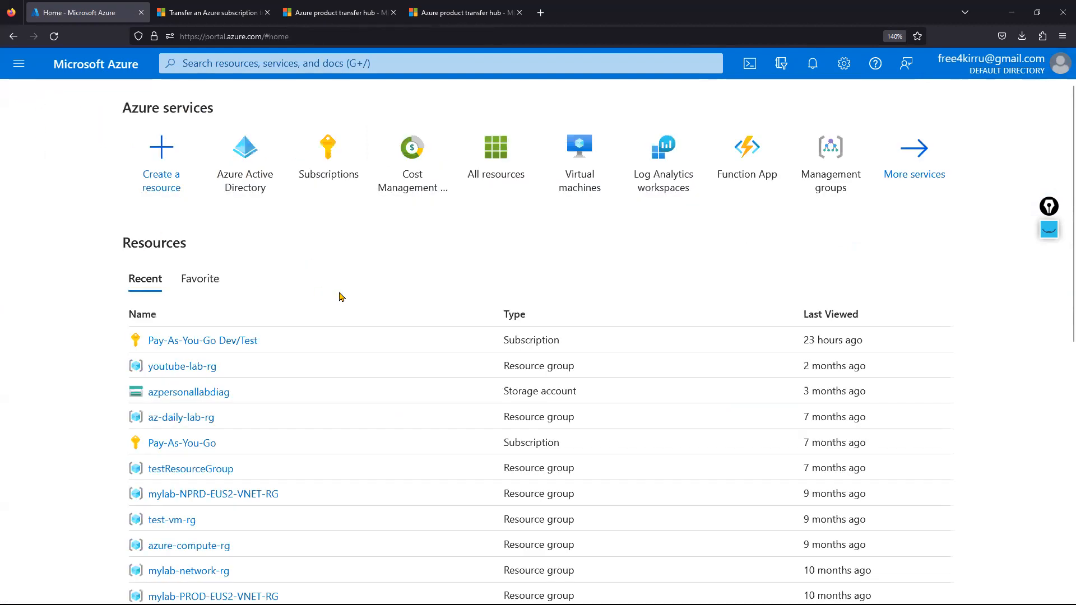
click(339, 190)
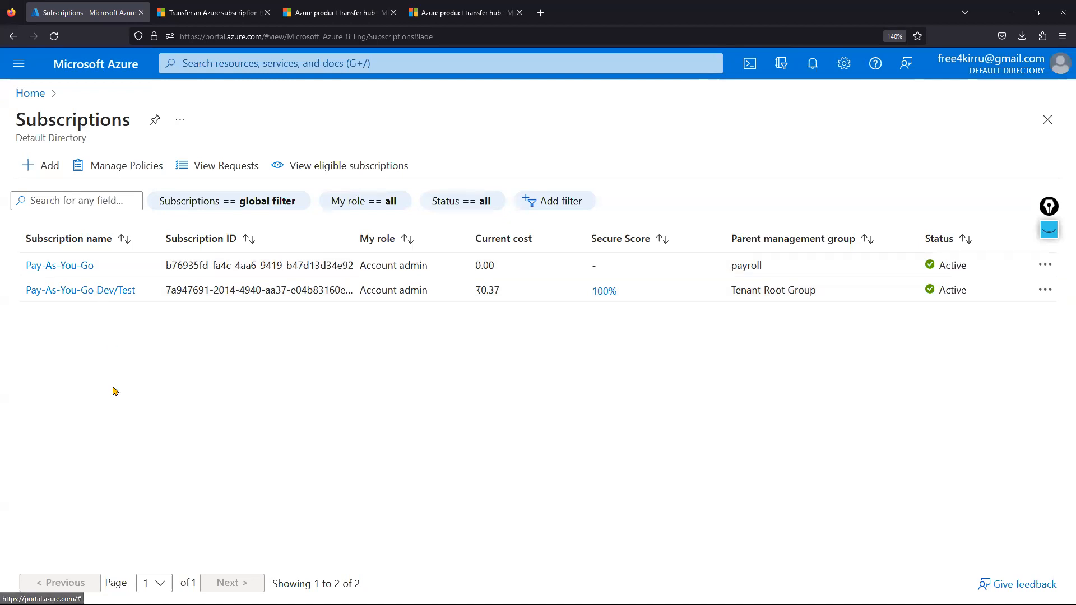
click(100, 297)
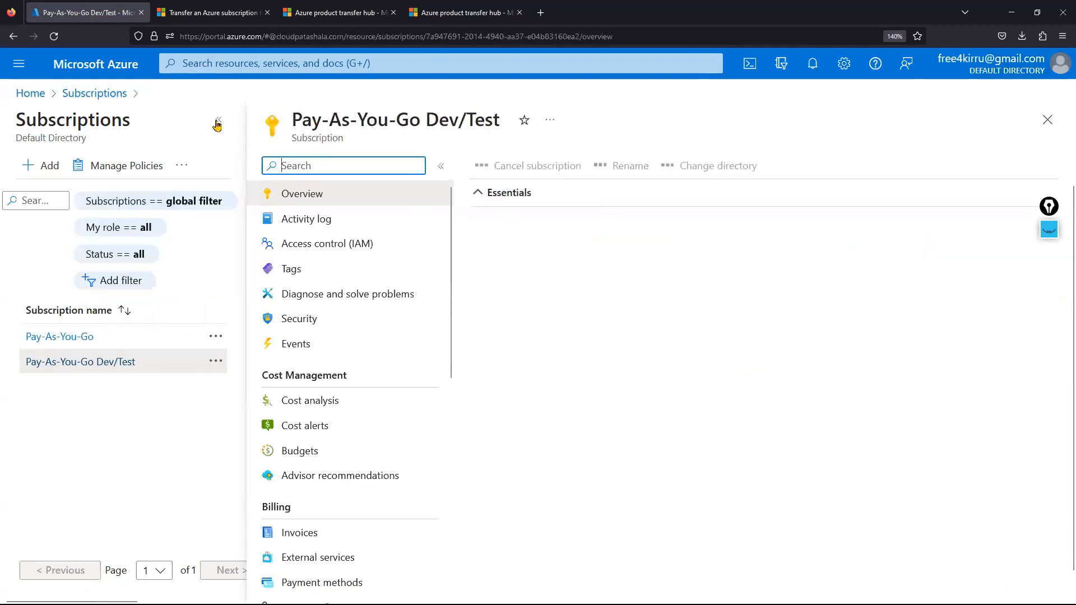
click(219, 122)
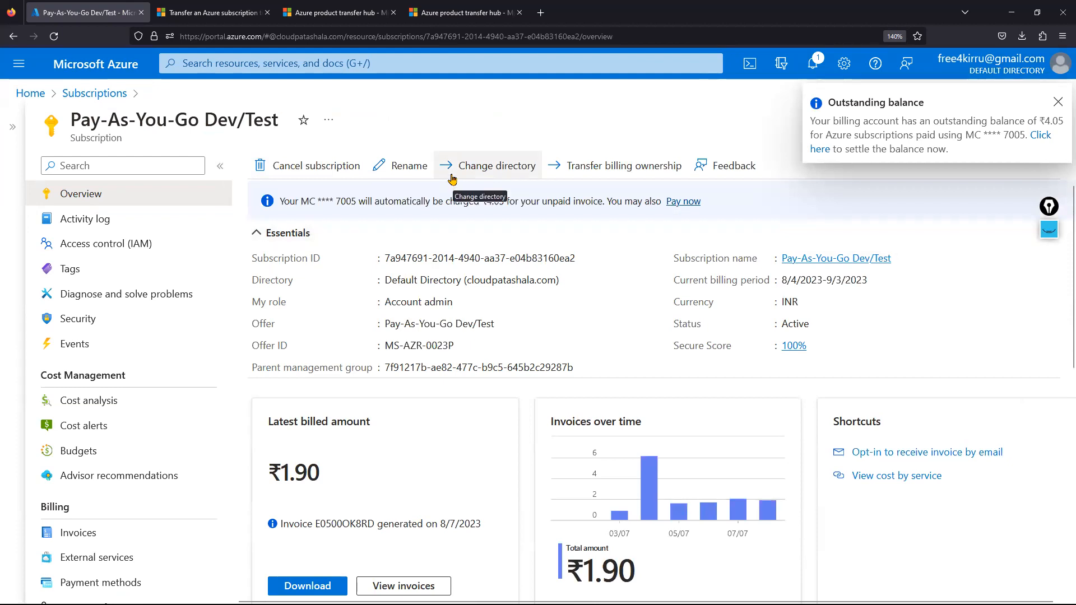
click(1059, 103)
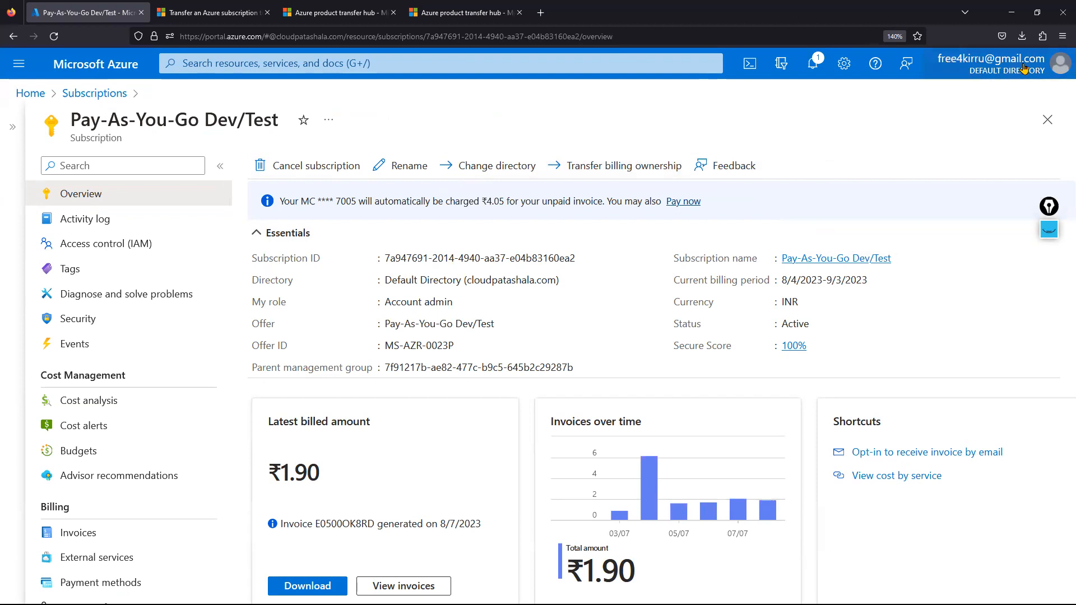
mouse_move(1024, 68)
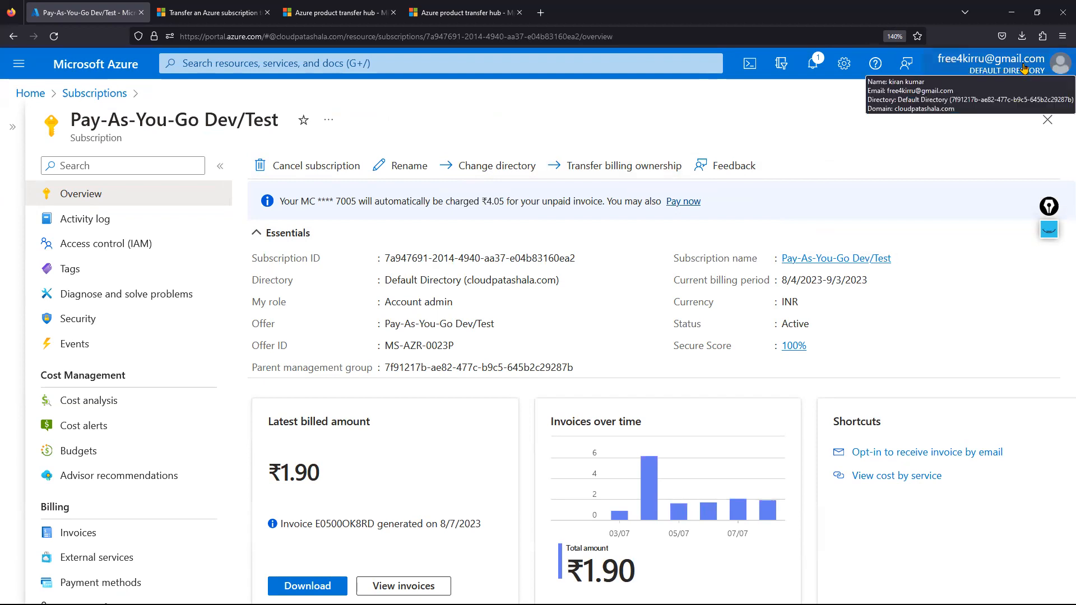
Open the directory change form for the Pay-As-You-Go Dev/Test subscription and examine the source directory and the available target directories.
click(485, 175)
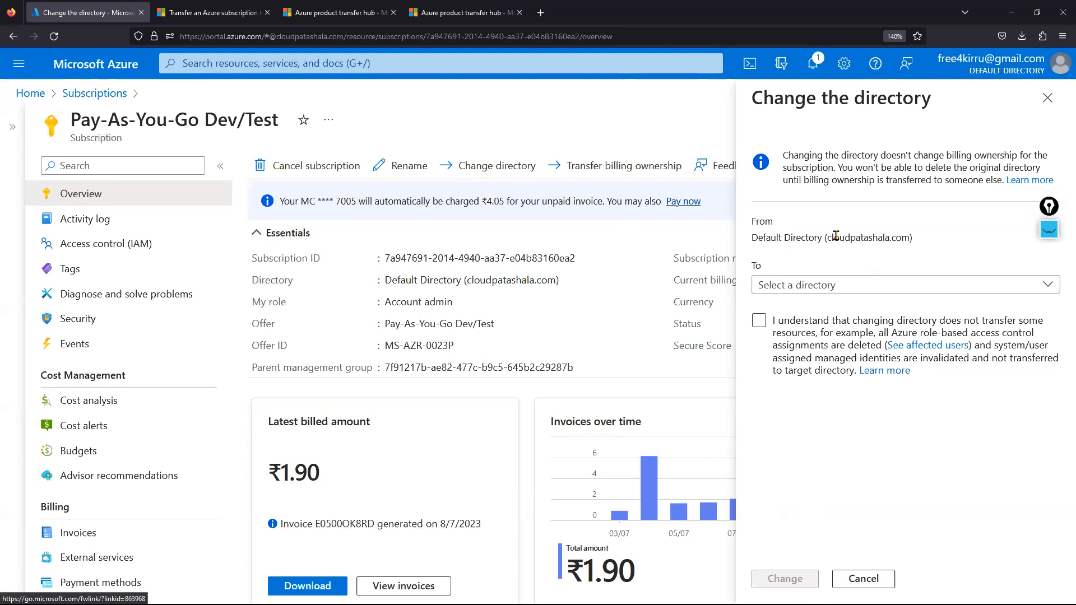
mouse_move(831, 236)
mouse_down()
mouse_move(918, 241)
mouse_move(820, 239)
mouse_up()
click(939, 242)
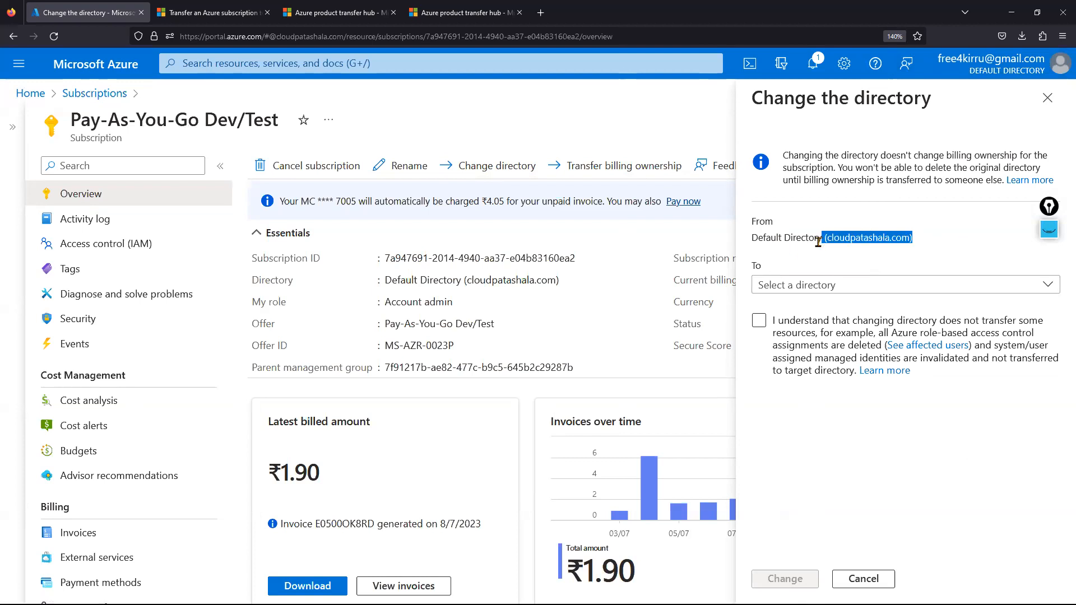
click(819, 243)
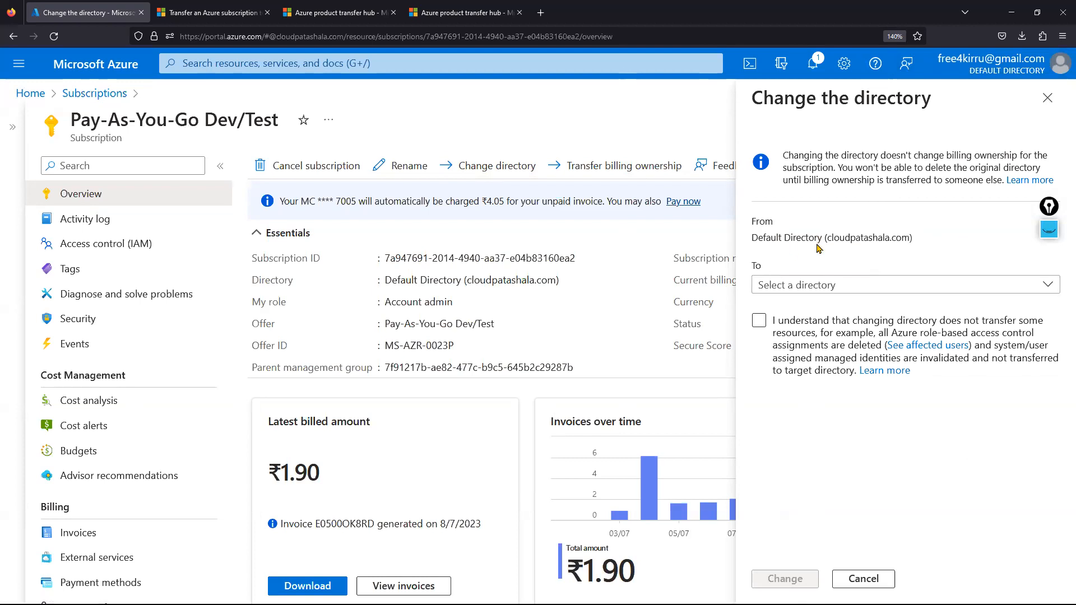
click(773, 291)
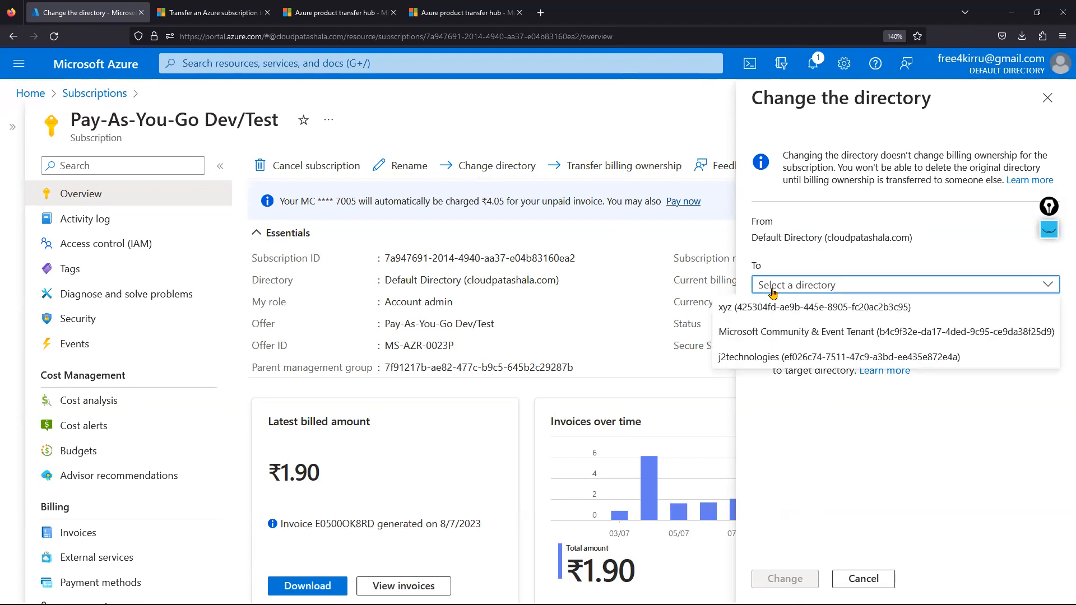
click(811, 481)
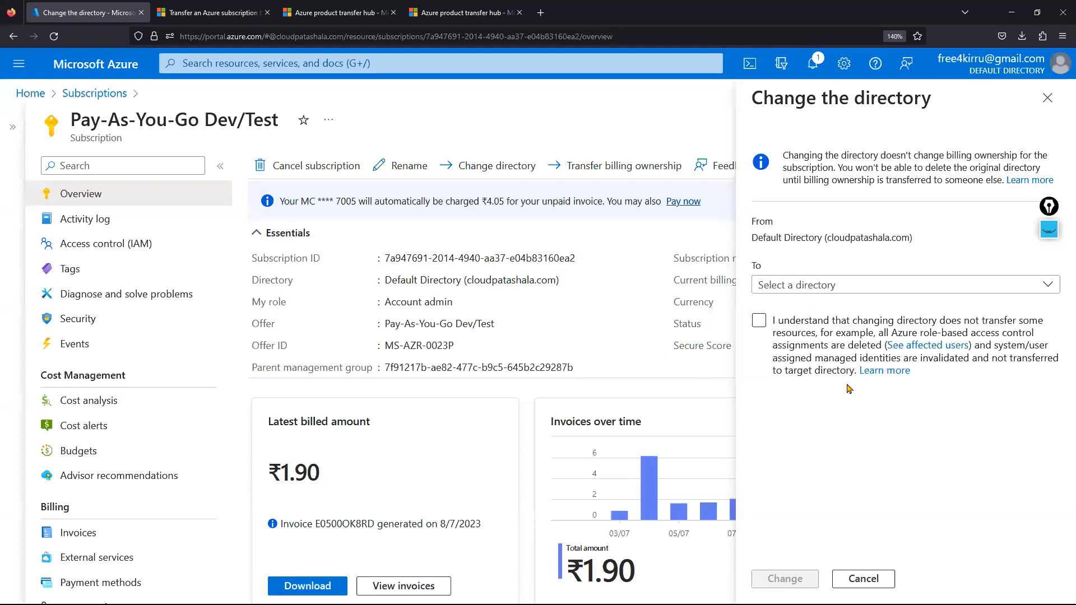
click(828, 284)
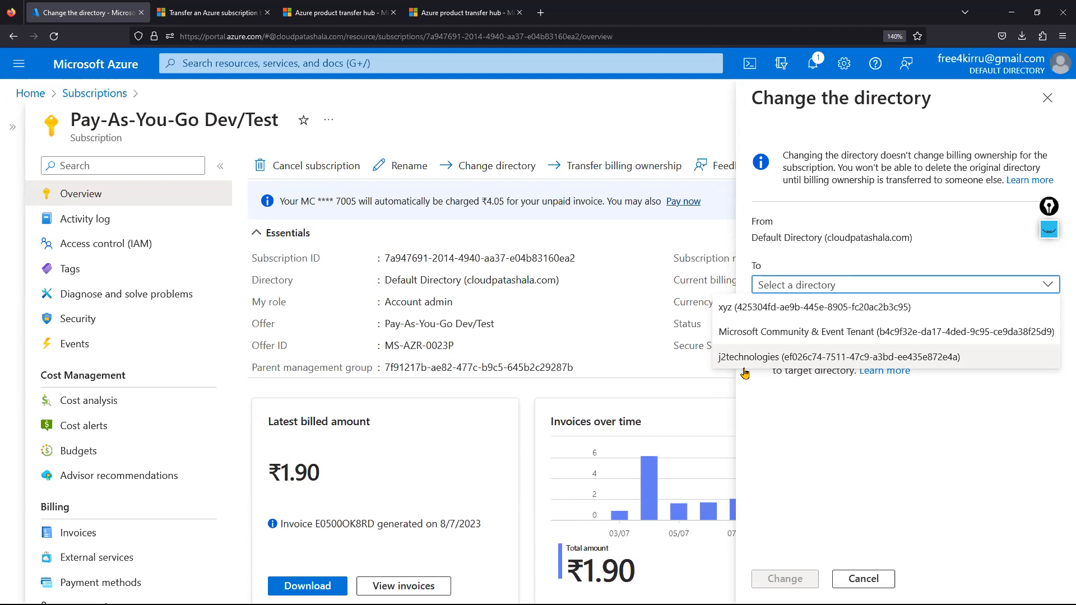
click(1018, 351)
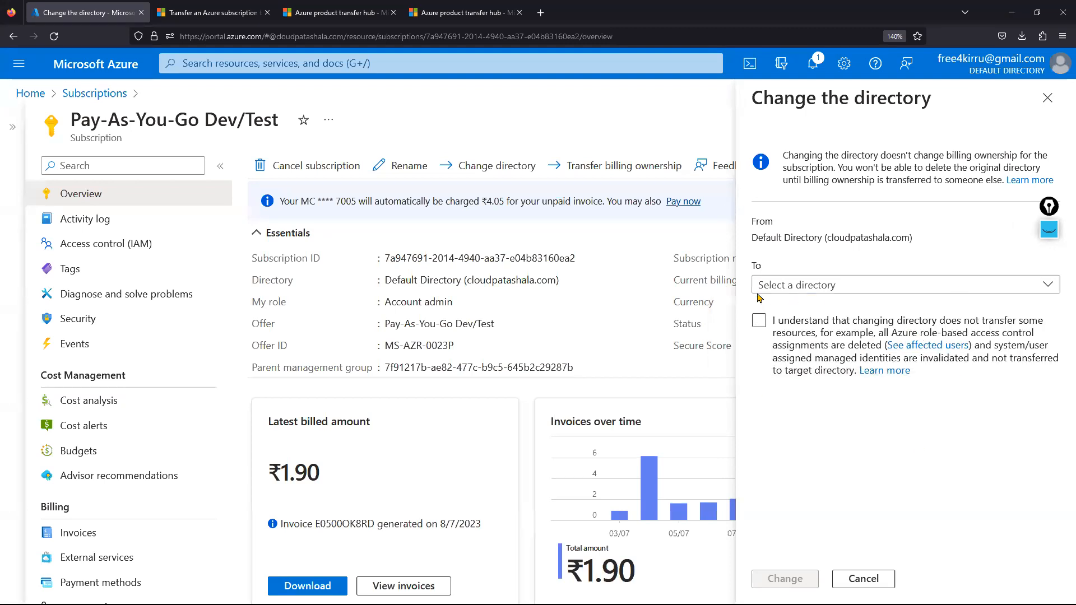
Leave the directory change form and open the account's directory switching settings showing all directories.
click(27, 95)
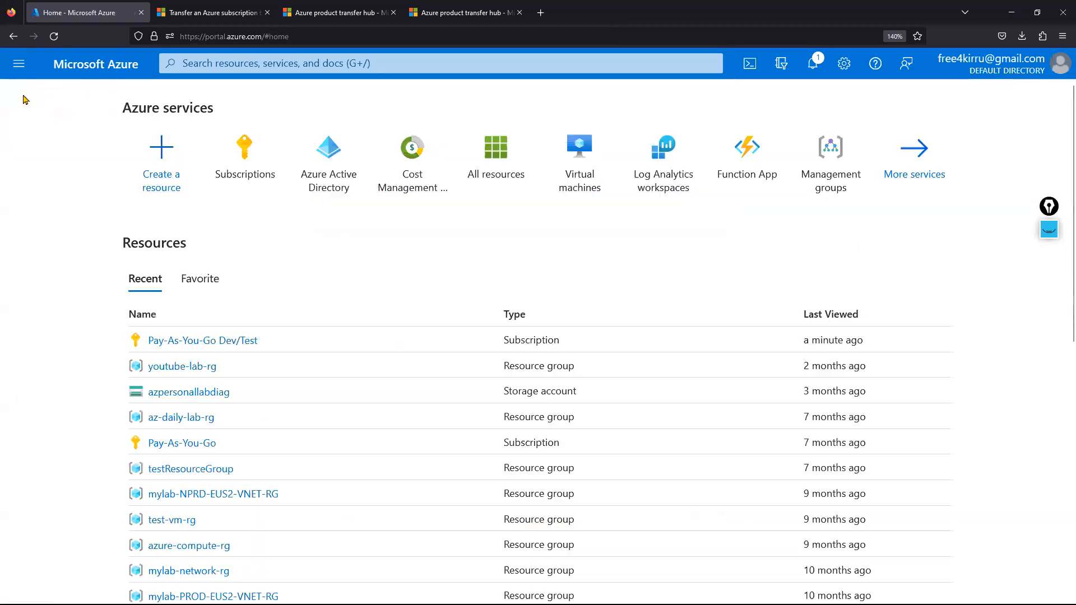
click(1036, 64)
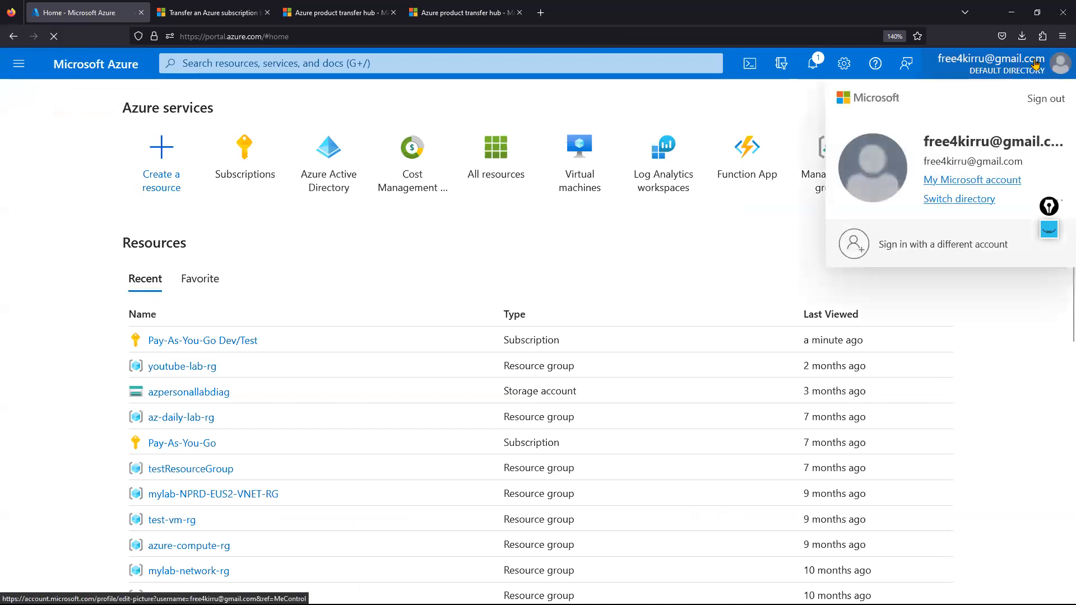
click(960, 200)
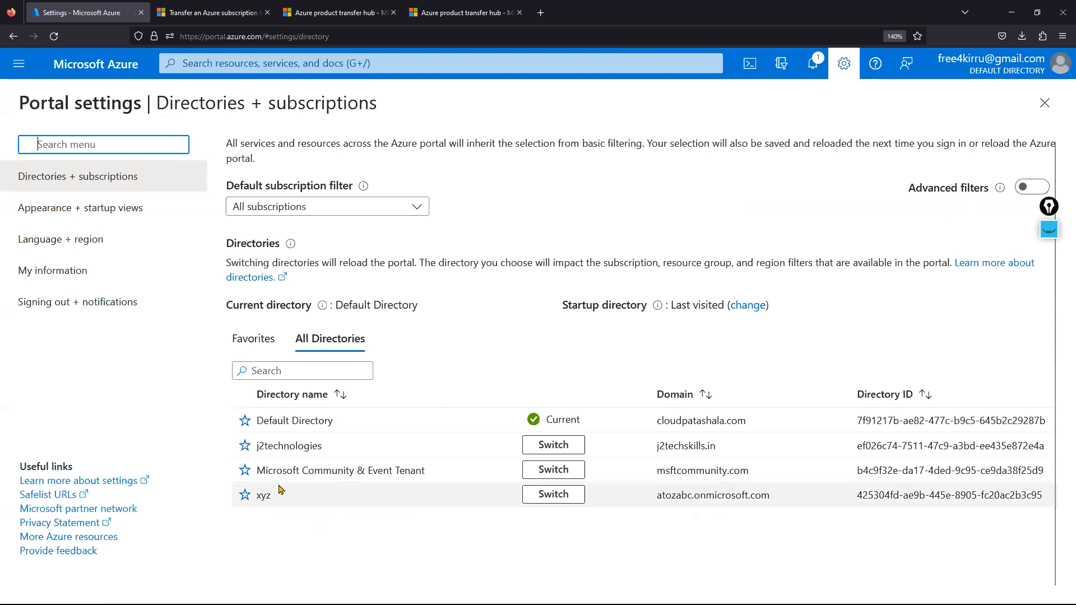
Check the domain of the j2technologies directory in the directories list and close the portal settings.
triple_click(695, 447)
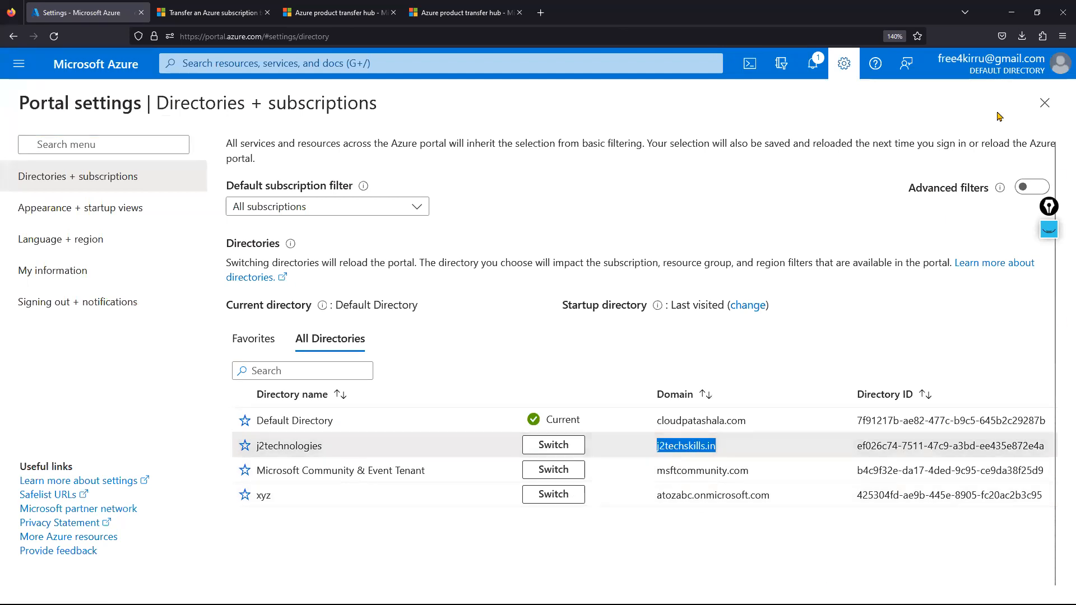
mouse_move(942, 70)
click(1045, 102)
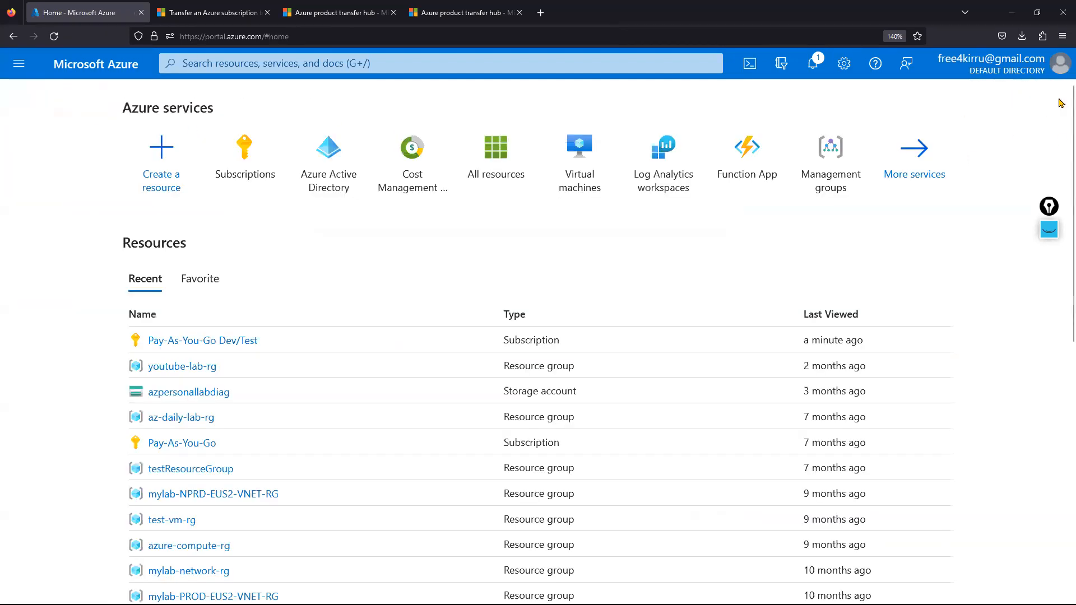
Open the directory change form for the Pay-As-You-Go Dev/Test subscription, with the subscriptions list collapsed.
click(244, 154)
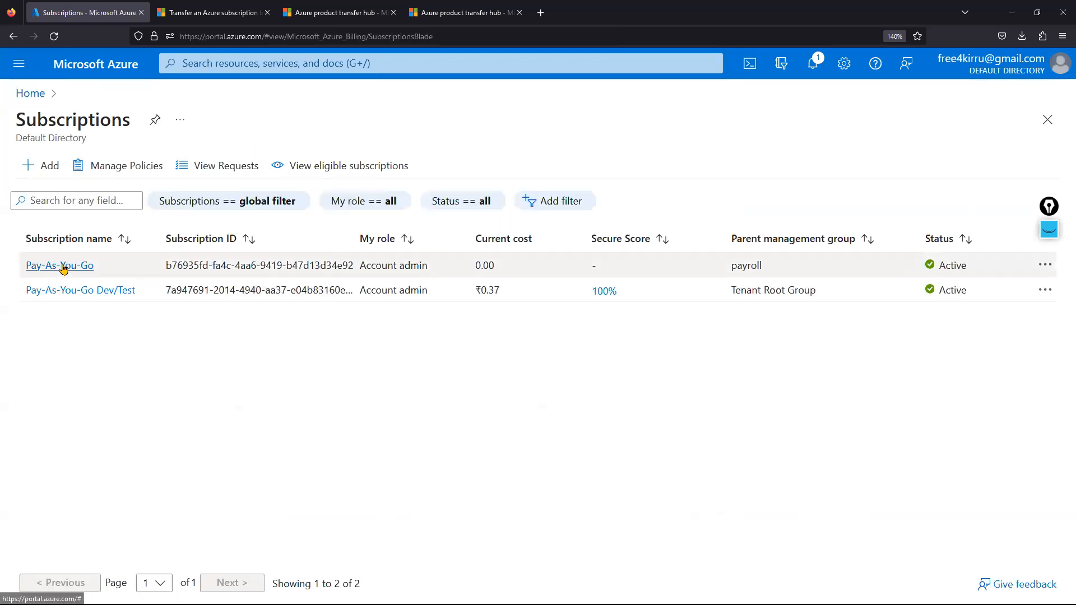
click(78, 289)
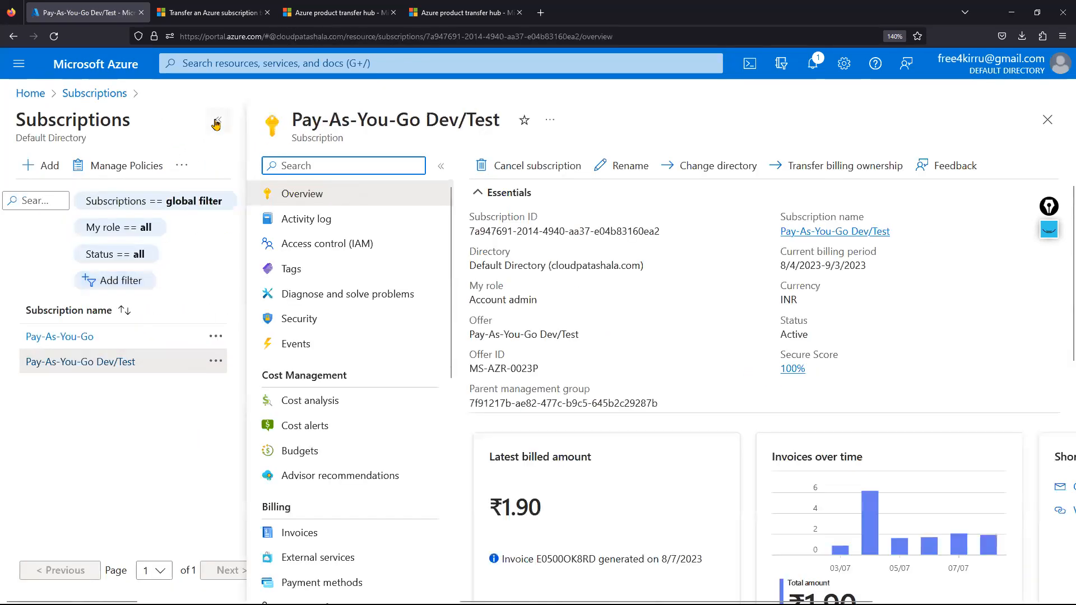
click(219, 120)
click(507, 166)
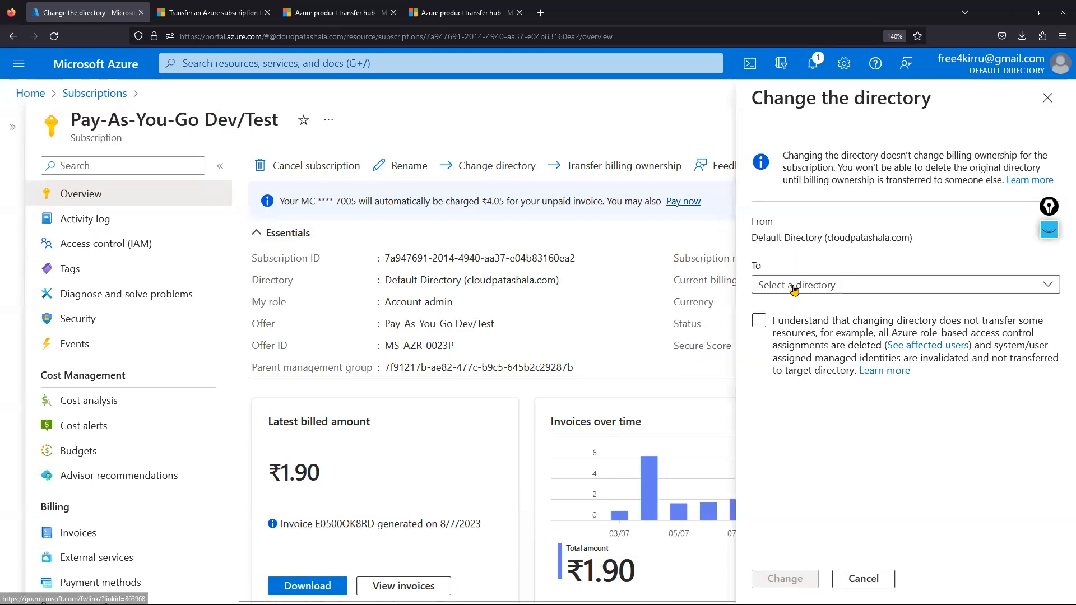
Choose j2technologies as the target directory and acknowledge that some resources and role assignments do not transfer.
click(793, 285)
click(769, 358)
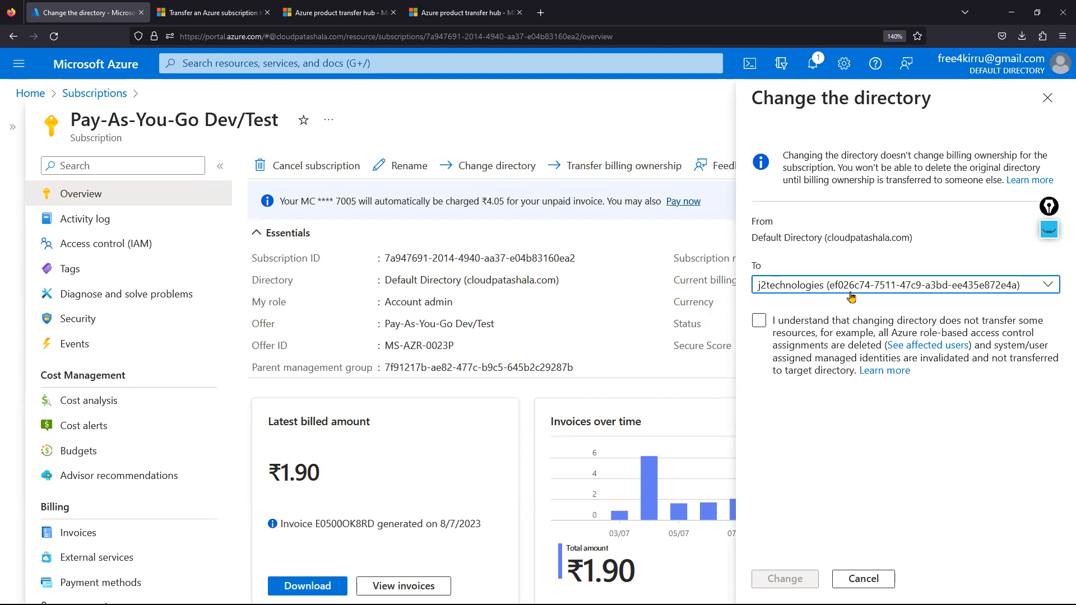
click(760, 324)
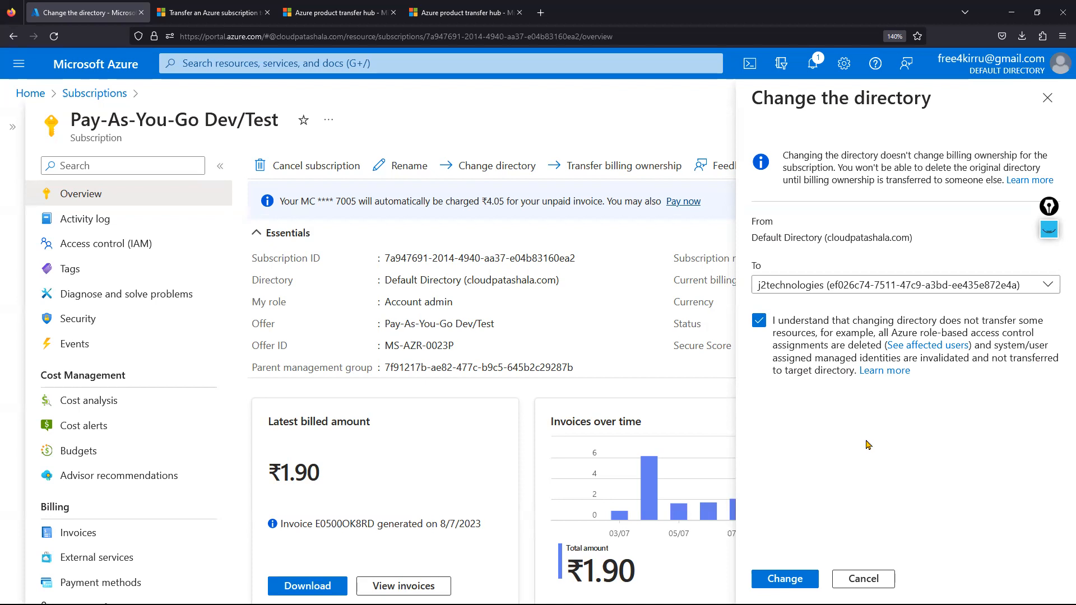
drag(816, 362, 900, 370)
click(938, 480)
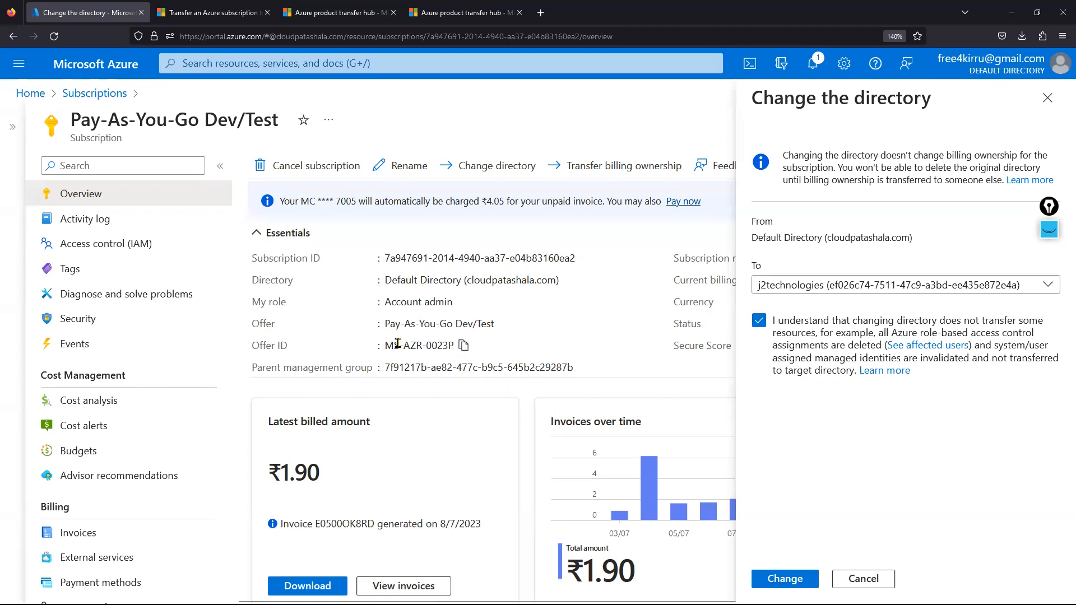
Check the subscription's offer and offer ID, submit the directory change and dismiss the notification.
drag(387, 345, 454, 346)
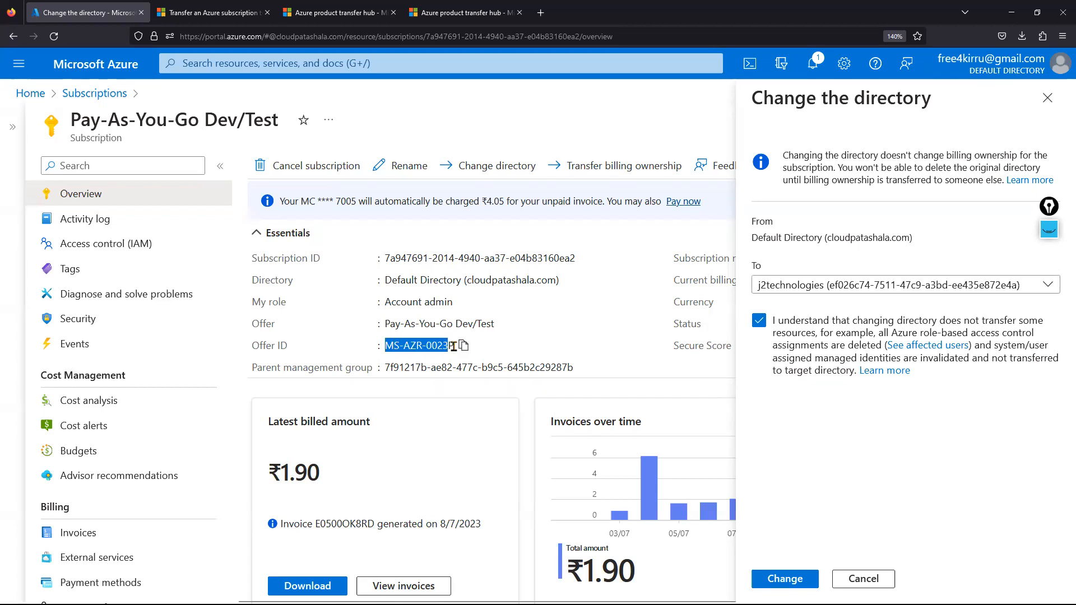
click(388, 320)
drag(388, 321, 477, 324)
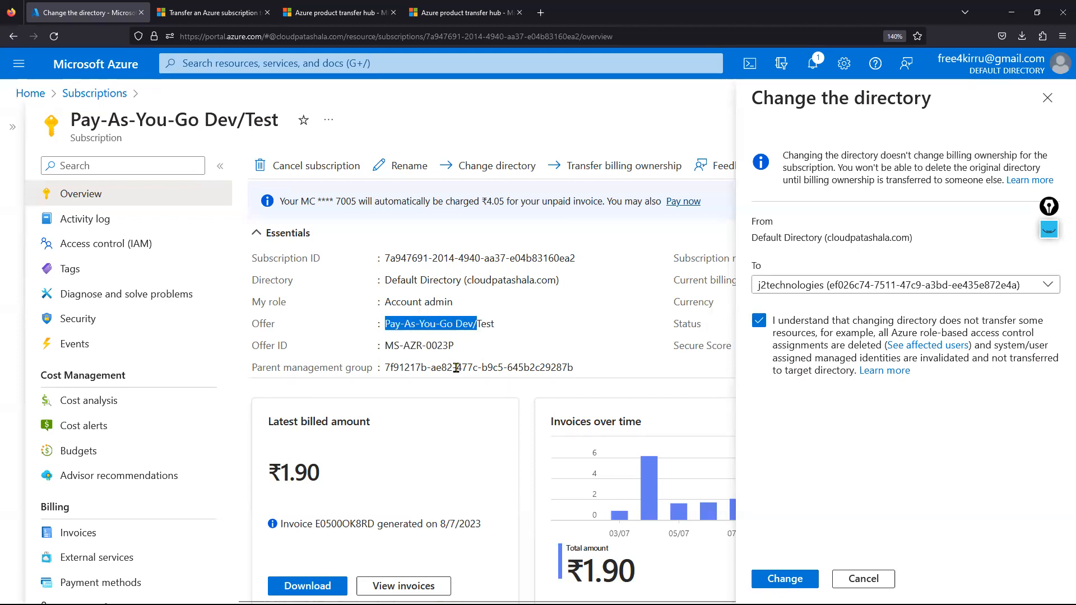
click(784, 579)
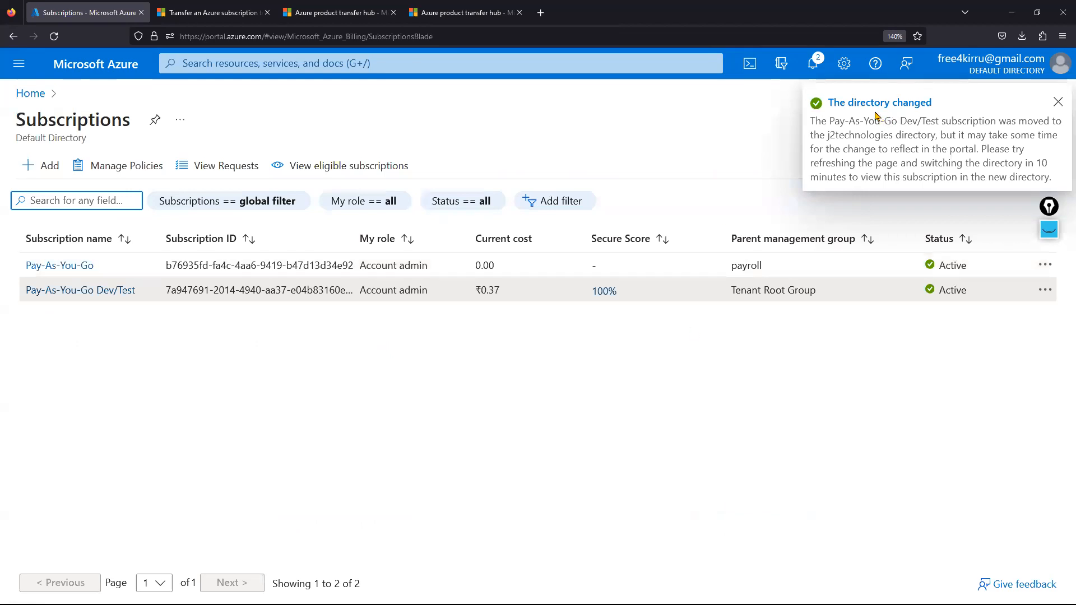
click(1057, 101)
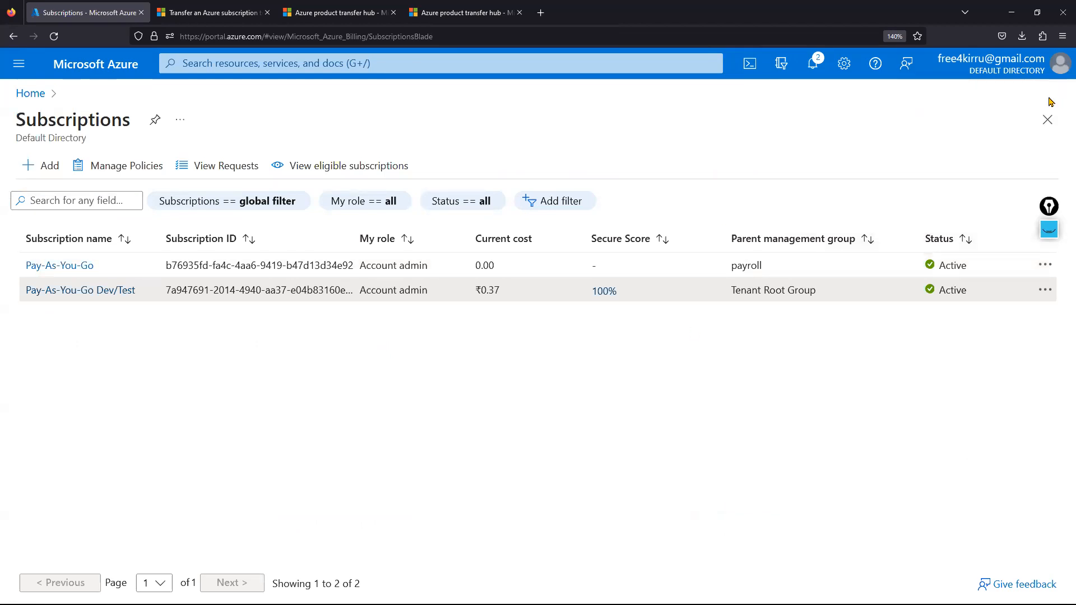
Send a billing ownership transfer request for the Pay-As-You-Go Dev/Test subscription to the recipient's email address, leaving the move subscription tenant option off.
click(84, 290)
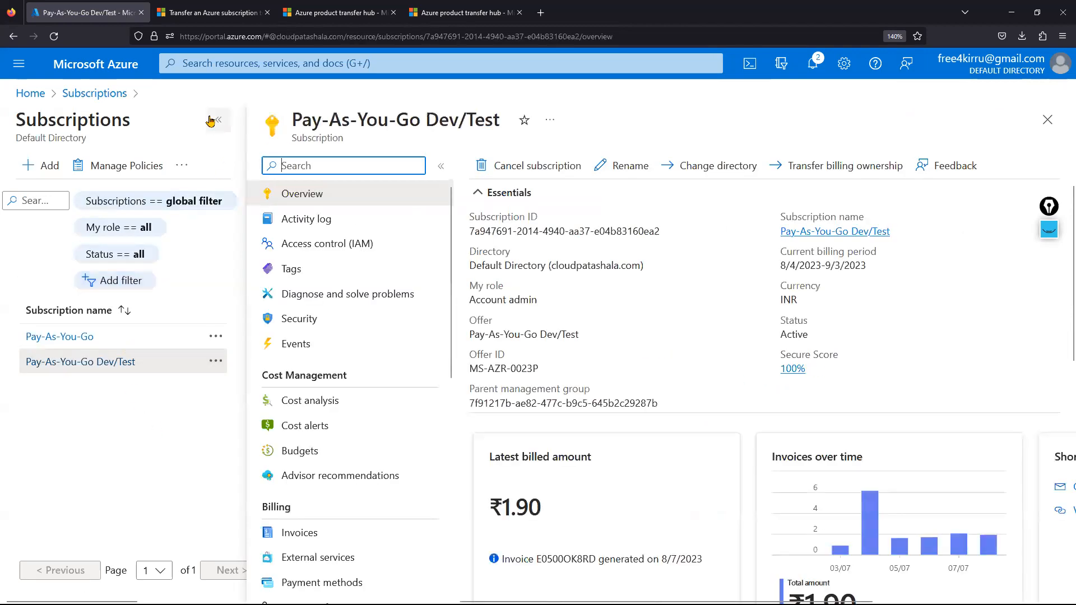
click(210, 118)
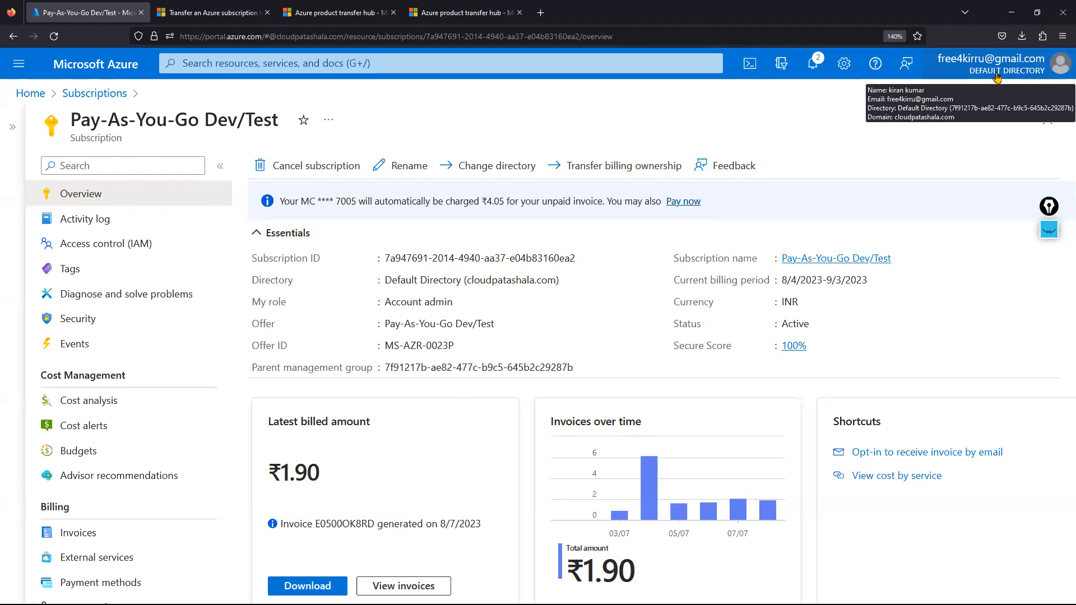
click(620, 166)
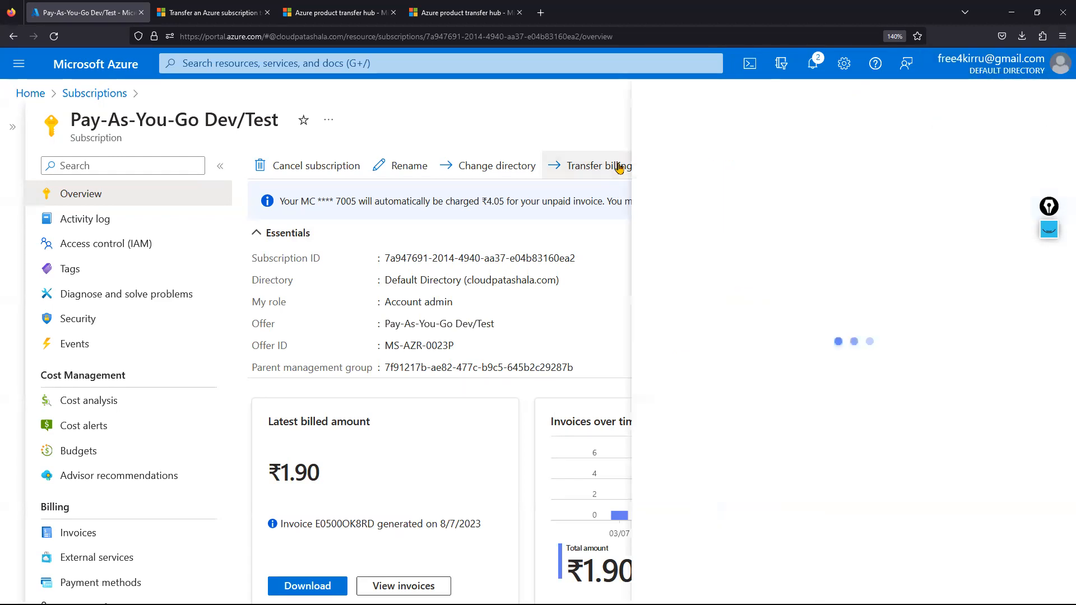
click(624, 177)
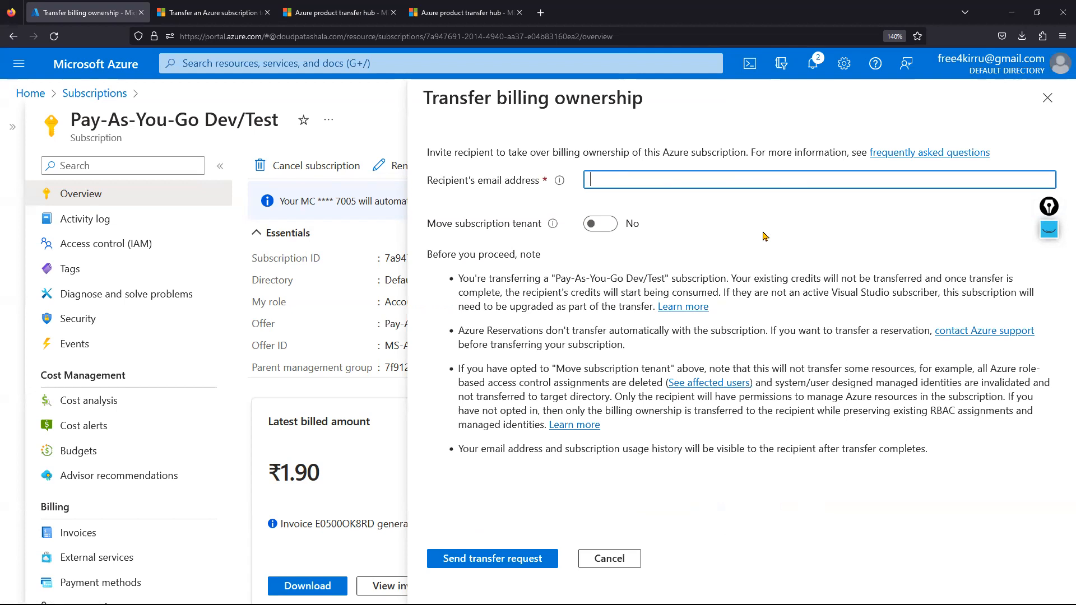
key(ctrl+v)
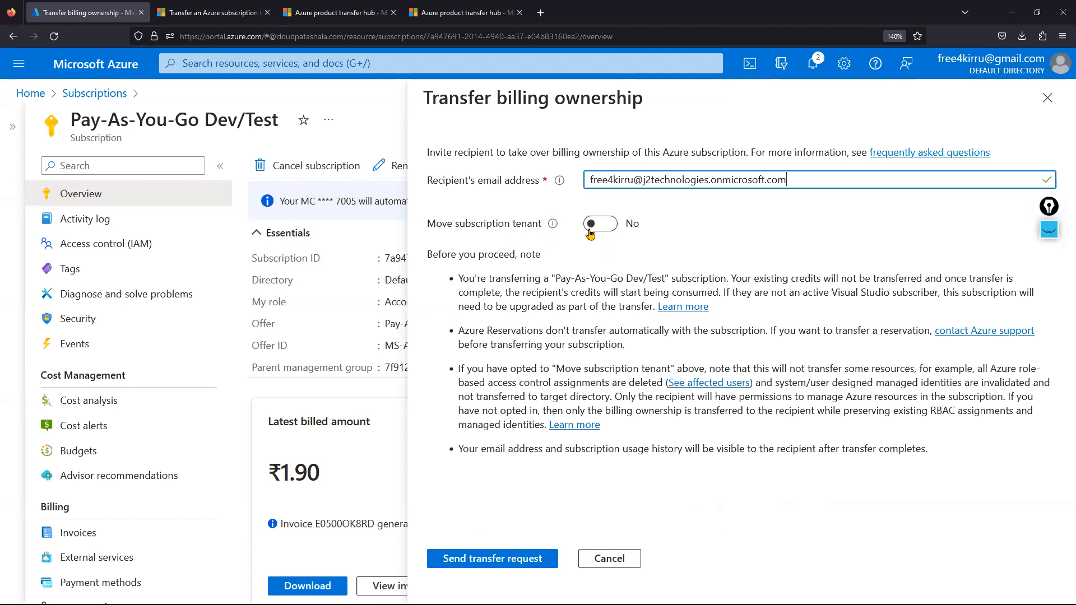
click(493, 559)
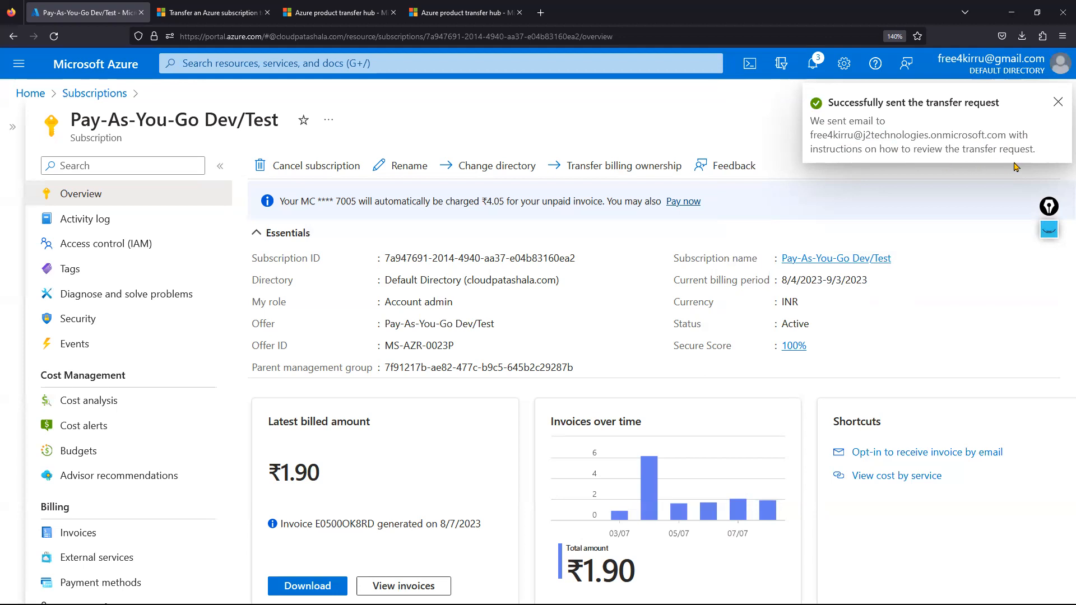
Switch to the recipient's Outlook mailbox in the other browser and refresh the focused inbox for the transfer request email.
click(1012, 13)
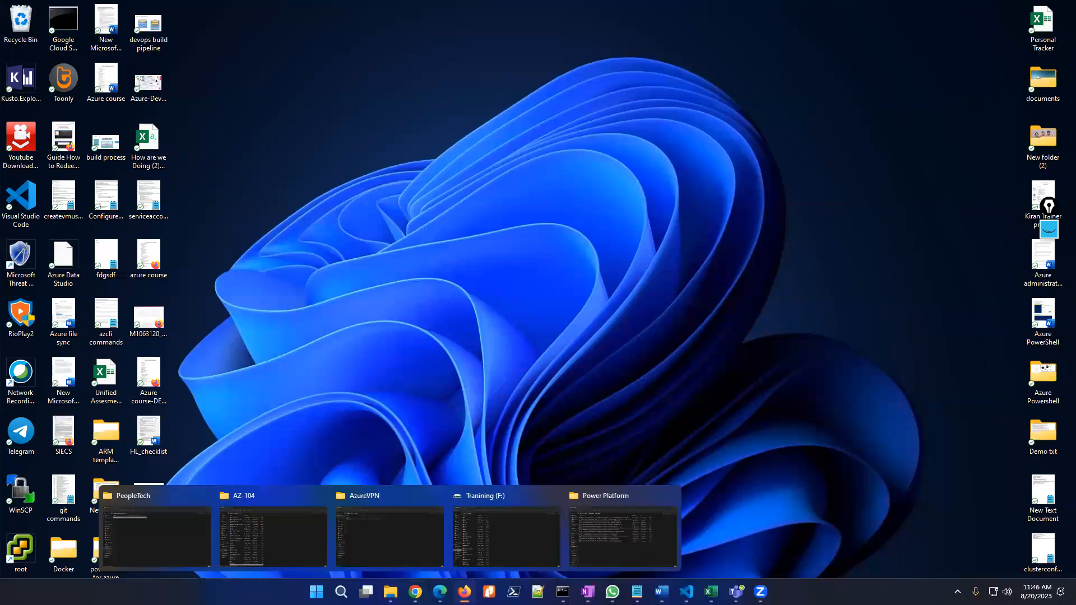
mouse_move(440, 592)
click(555, 532)
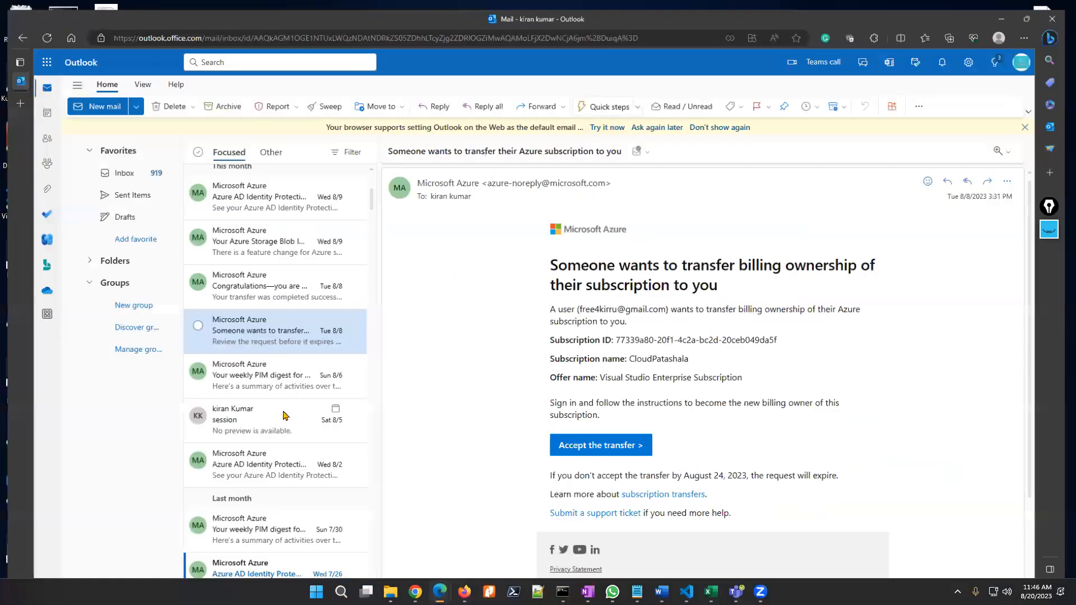
scroll(280, 364, up, 3)
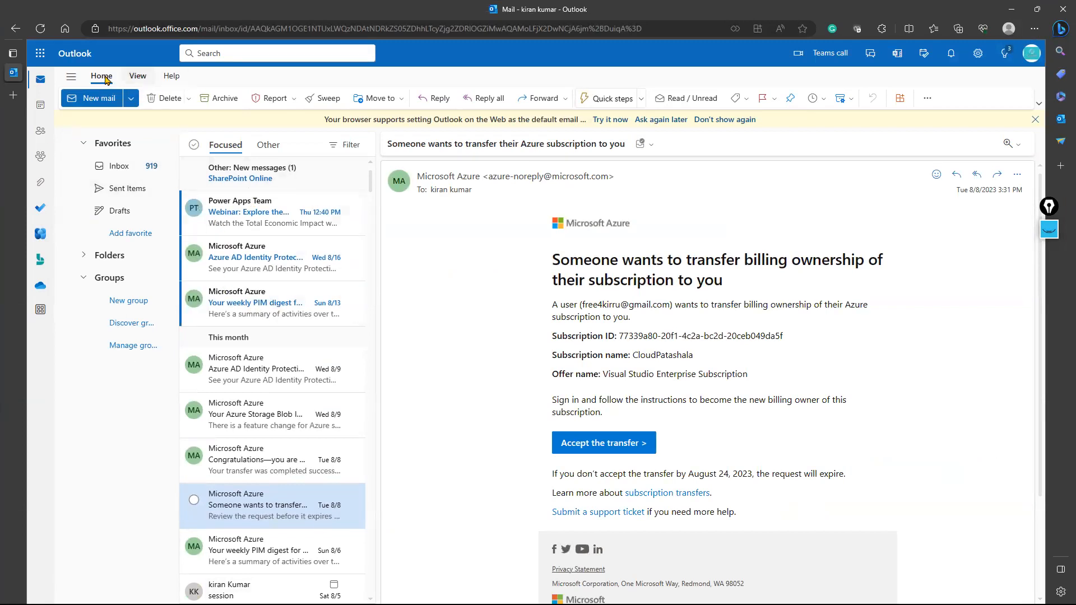
click(40, 28)
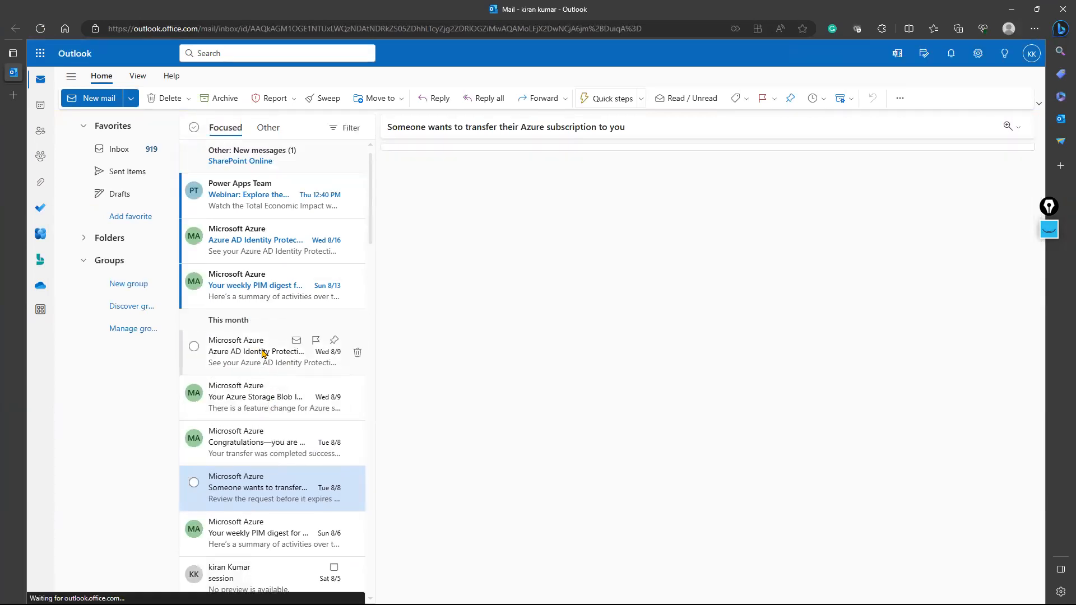
click(269, 129)
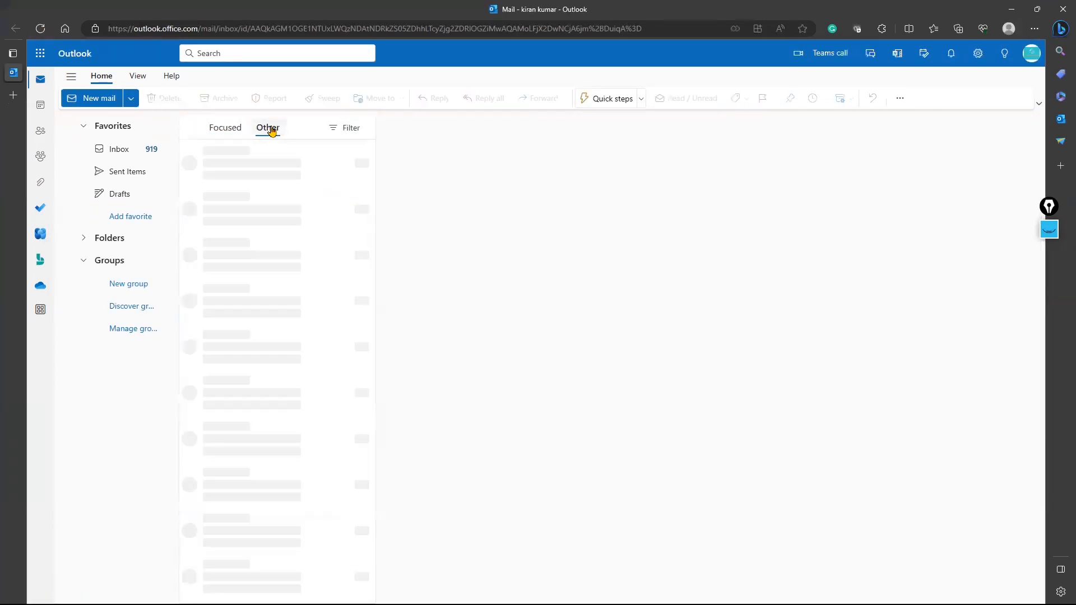
click(224, 133)
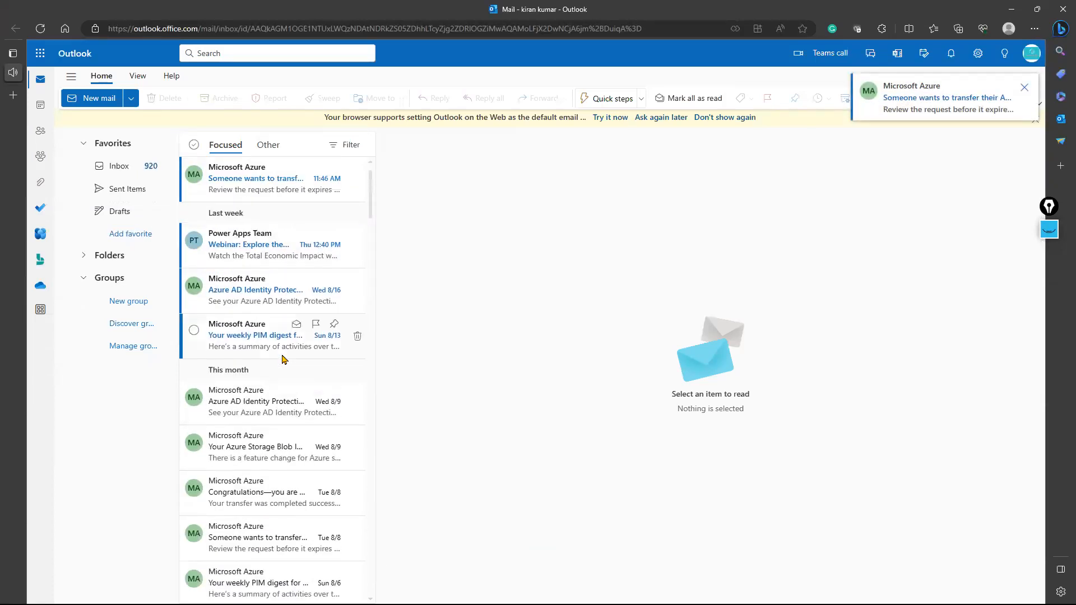
Open the newest Microsoft Azure transfer request email, show its blocked content, and review the request text, subscription name and offer name.
click(274, 176)
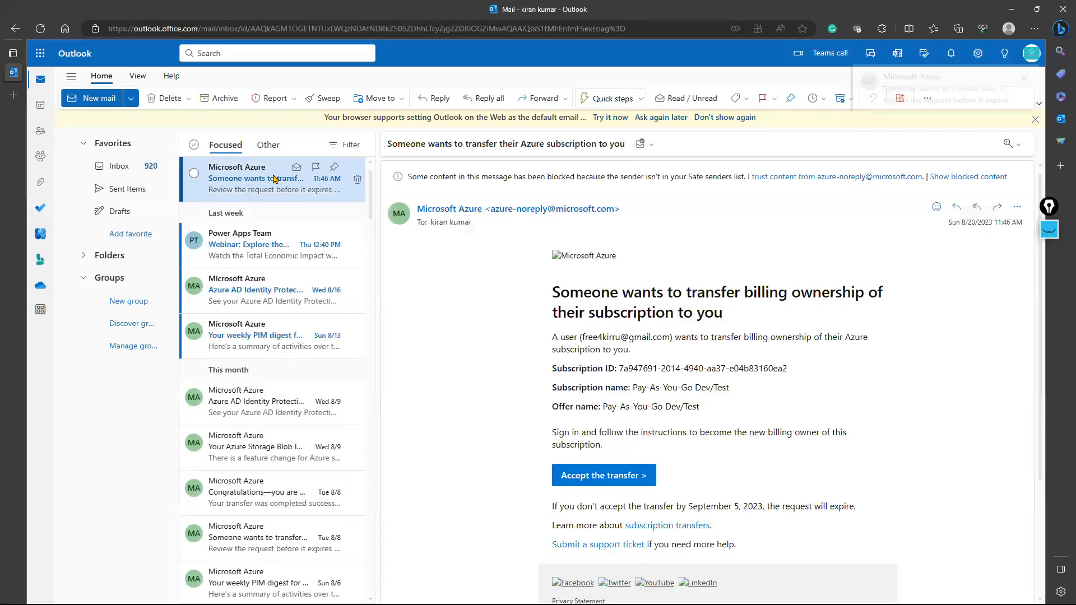
click(981, 177)
drag(547, 268, 734, 283)
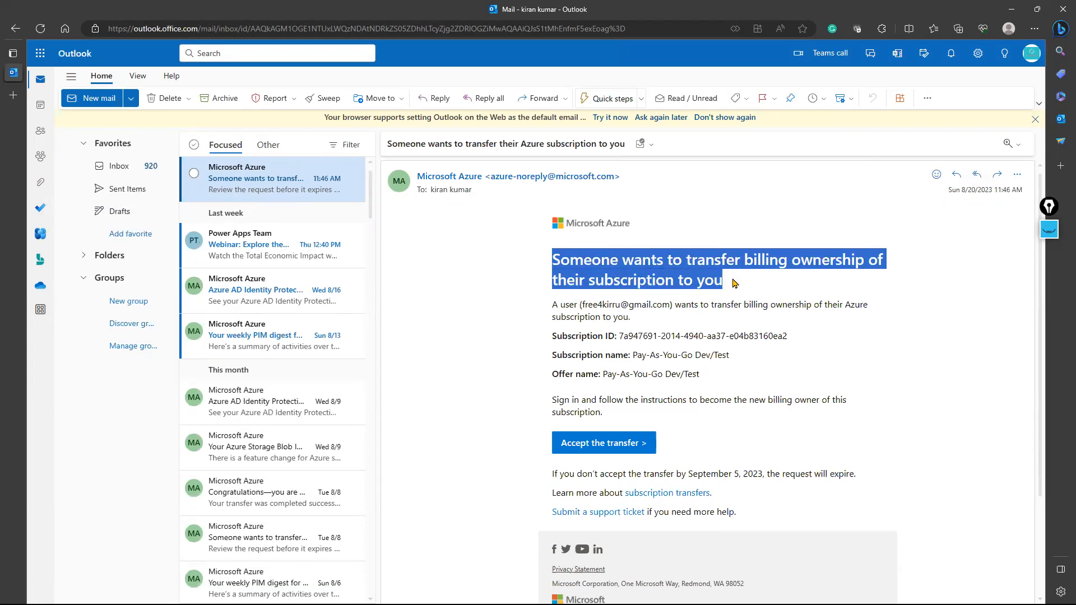
drag(583, 304, 865, 305)
drag(550, 329, 551, 255)
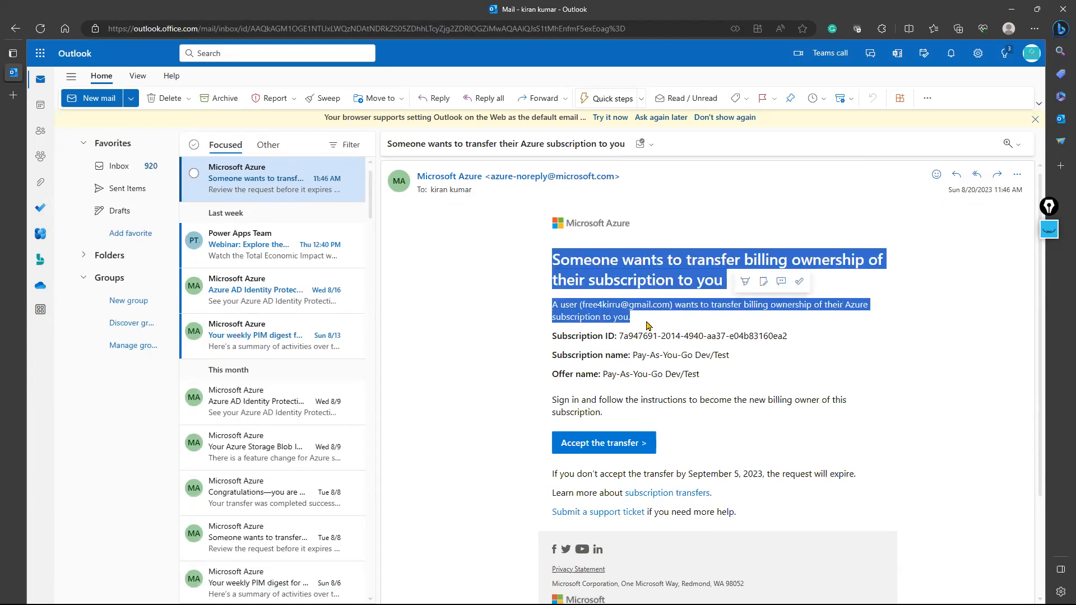
click(809, 349)
drag(629, 353, 743, 358)
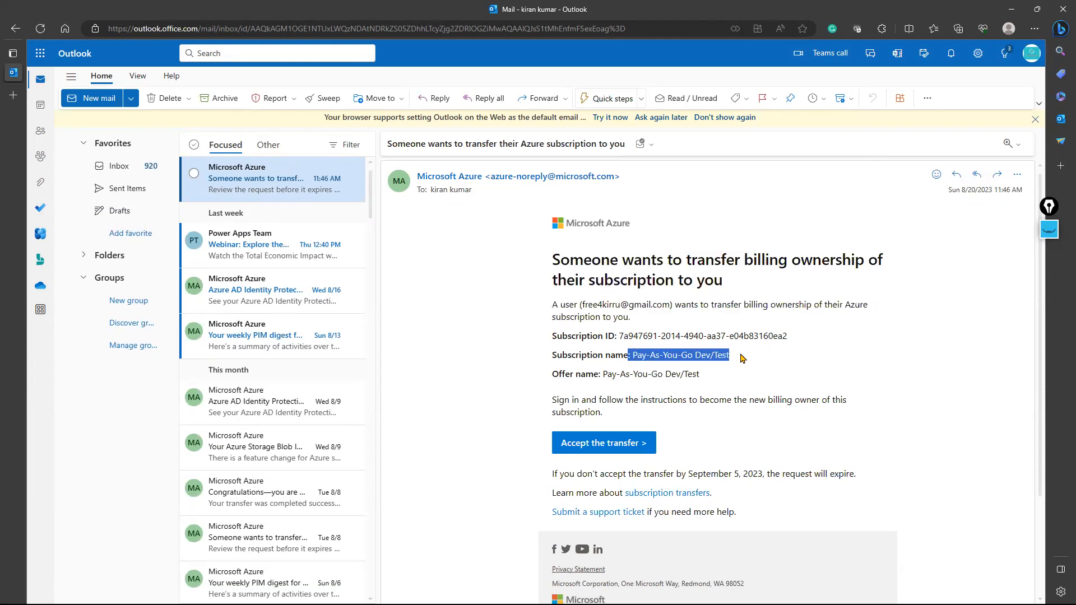
drag(606, 376, 720, 382)
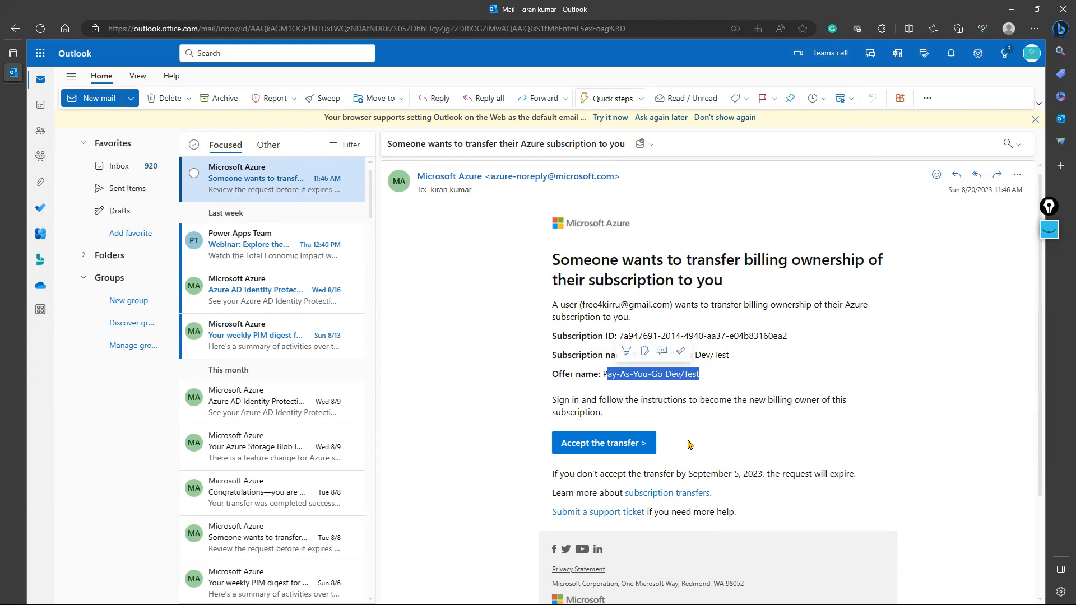
scroll(694, 447, down, 1)
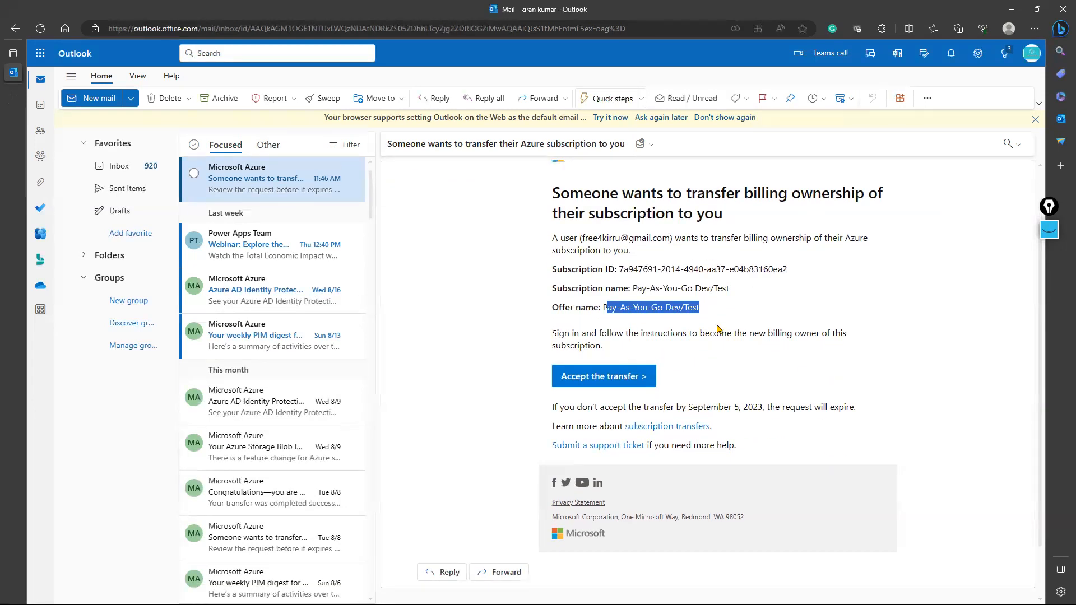
Accept the transfer from the email with the recipient's organization account, assuming liability for outstanding amounts on the Accept billing ownership page.
click(611, 384)
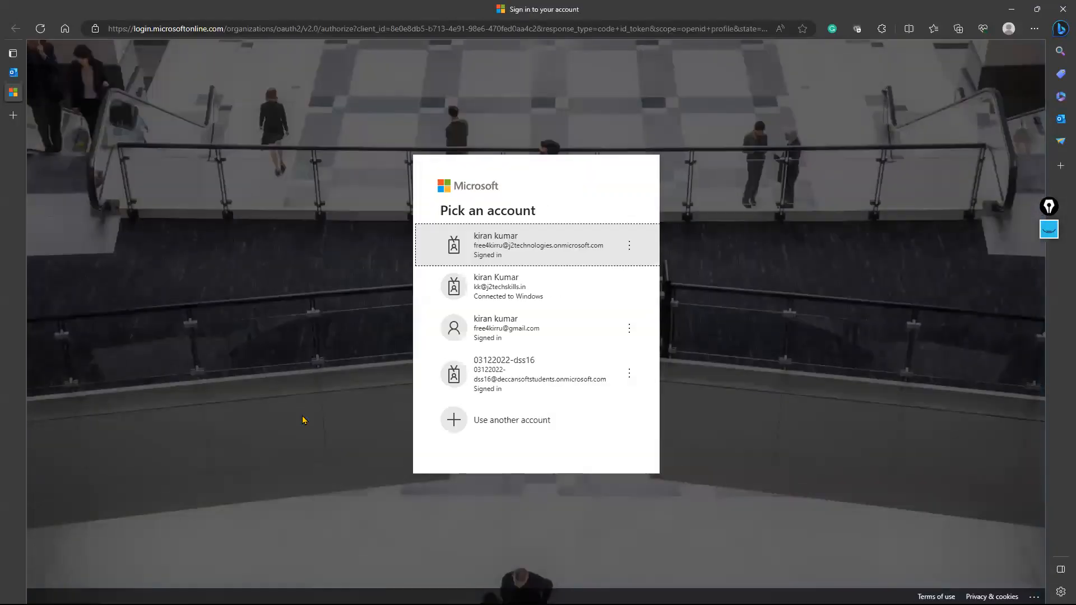
click(535, 248)
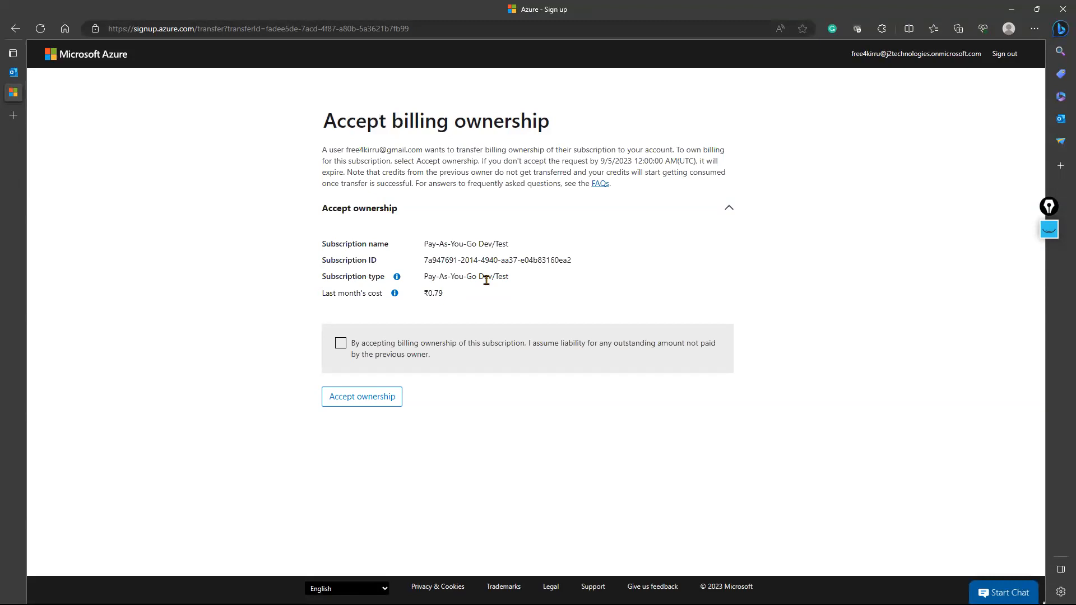
click(340, 343)
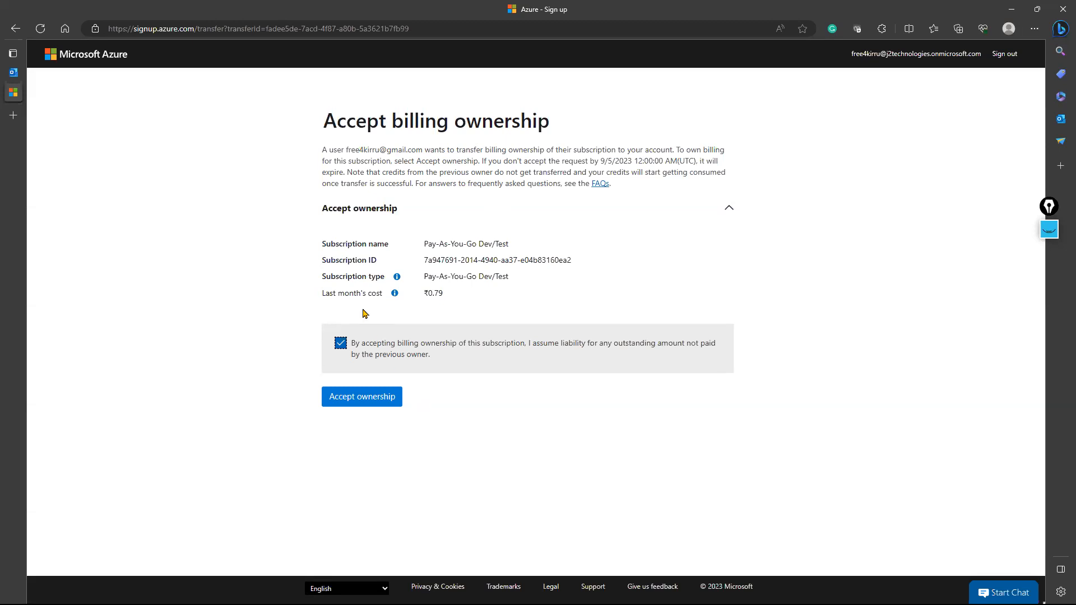
click(375, 403)
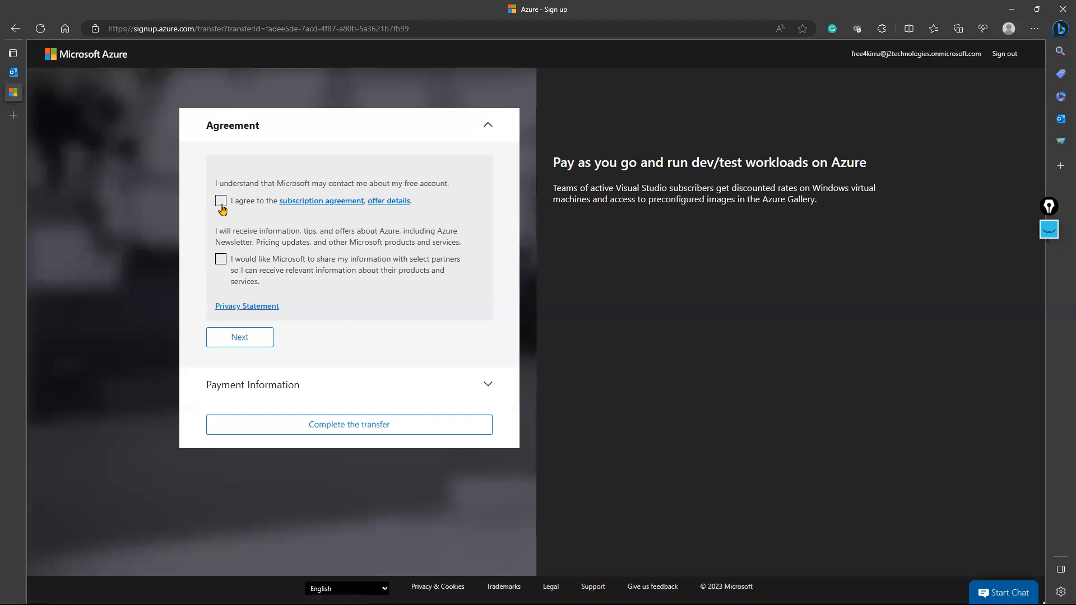
Accept the subscription agreement and offer details, opt in to partner information sharing, and keep the saved card as the payment method.
click(221, 201)
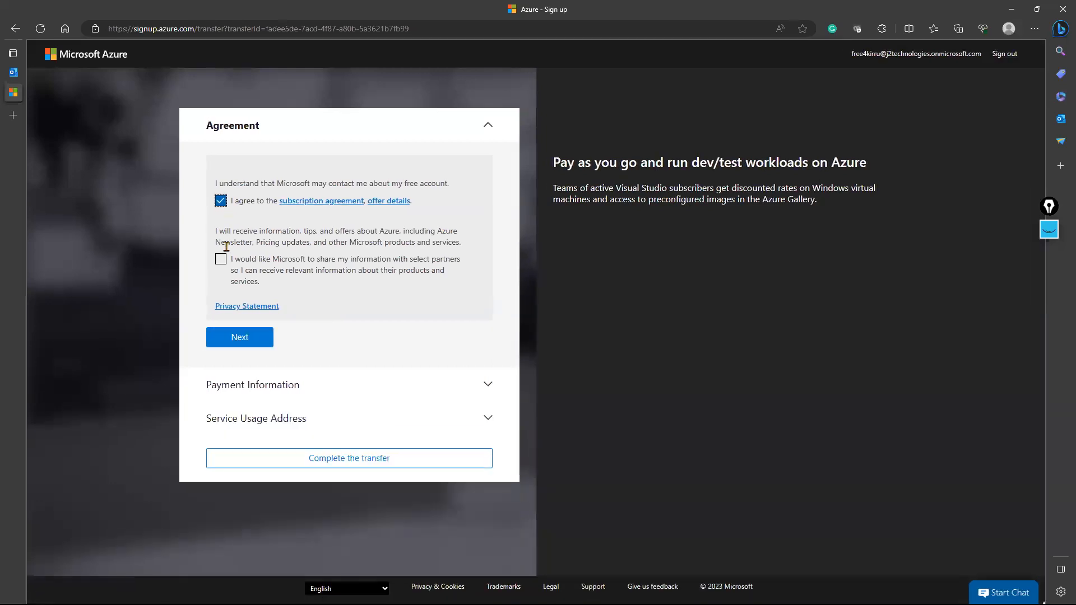
click(221, 259)
click(237, 337)
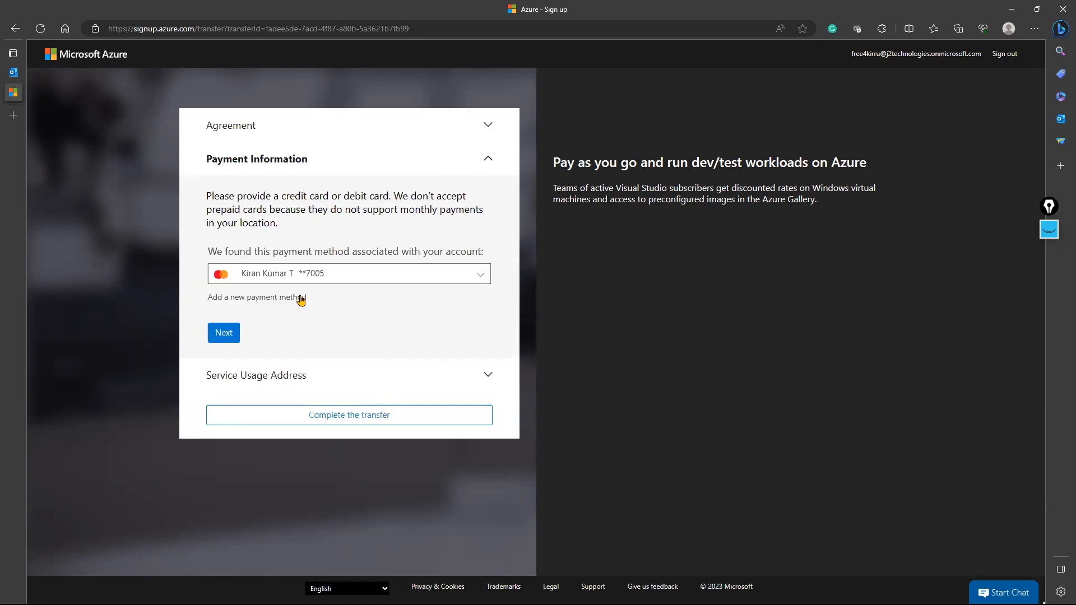
click(224, 332)
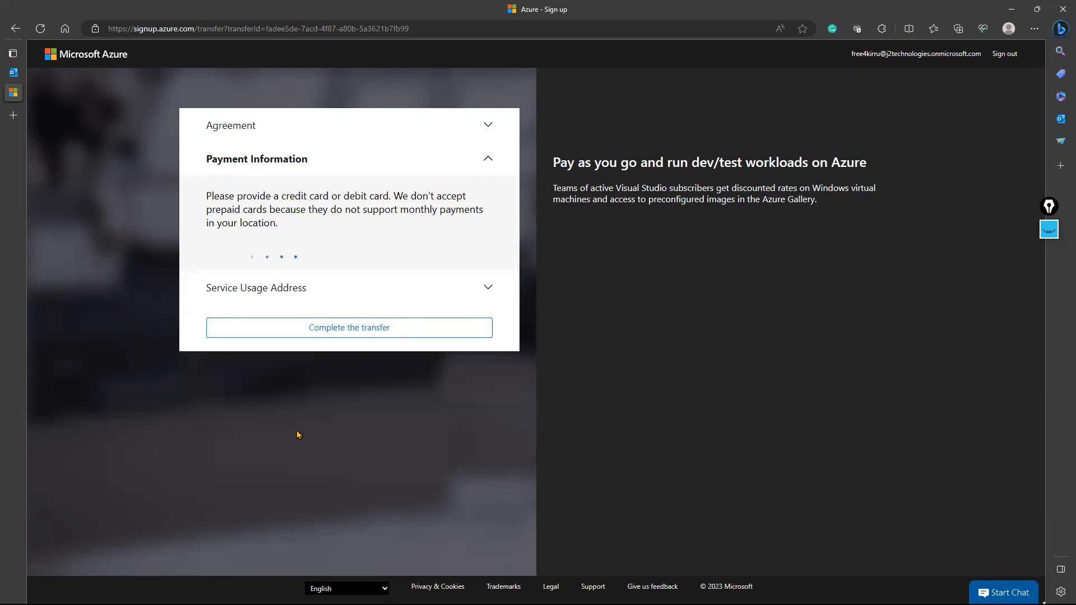
Keep the prefilled service usage address, complete the transfer, and sign in to Azure with the recipient's organization account.
scroll(312, 380, down, 2)
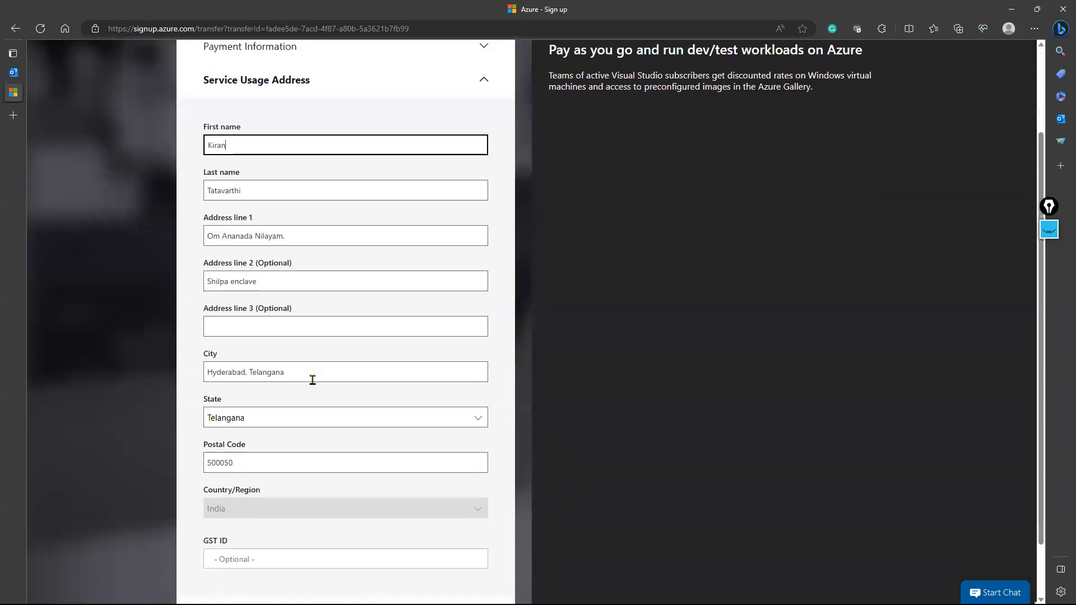
scroll(313, 387, down, 1)
click(332, 554)
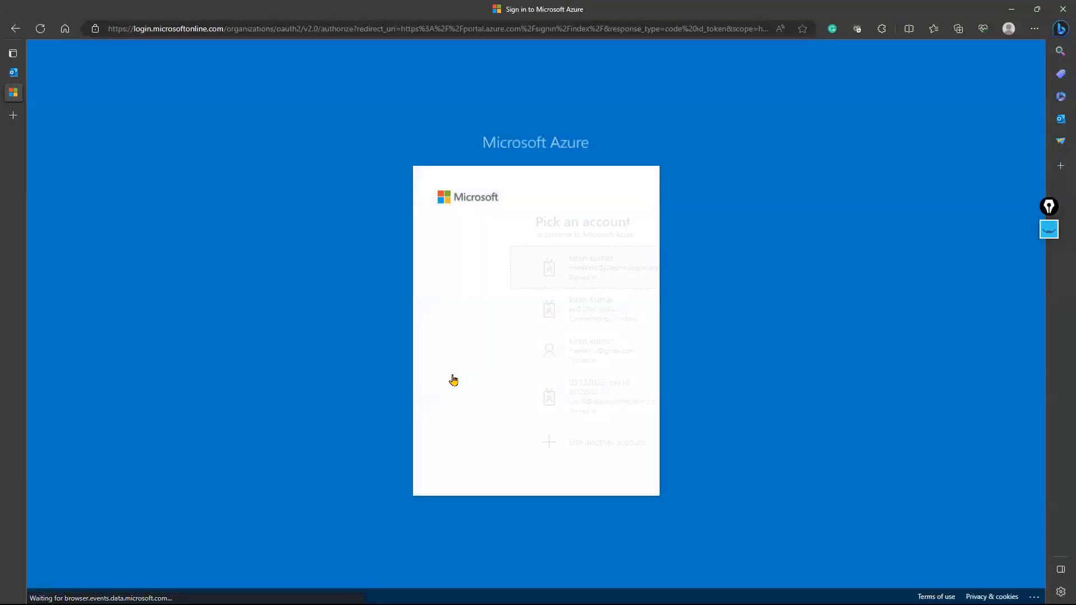
click(508, 271)
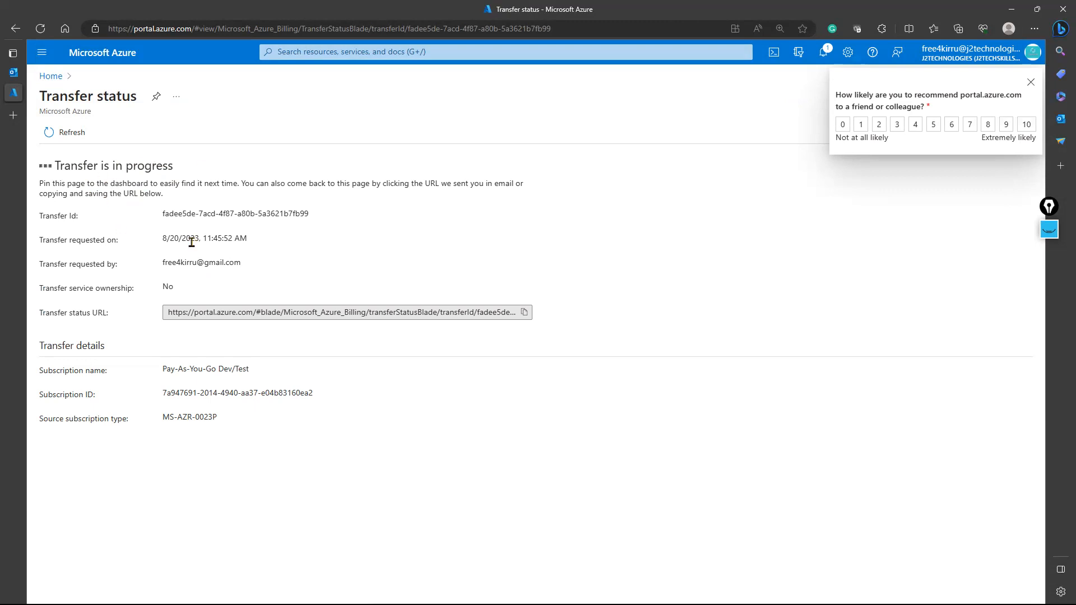
Switch to the Azure portal window in Firefox and open the Subscriptions list of the j2technologies directory.
click(1012, 9)
mouse_move(464, 599)
click(443, 538)
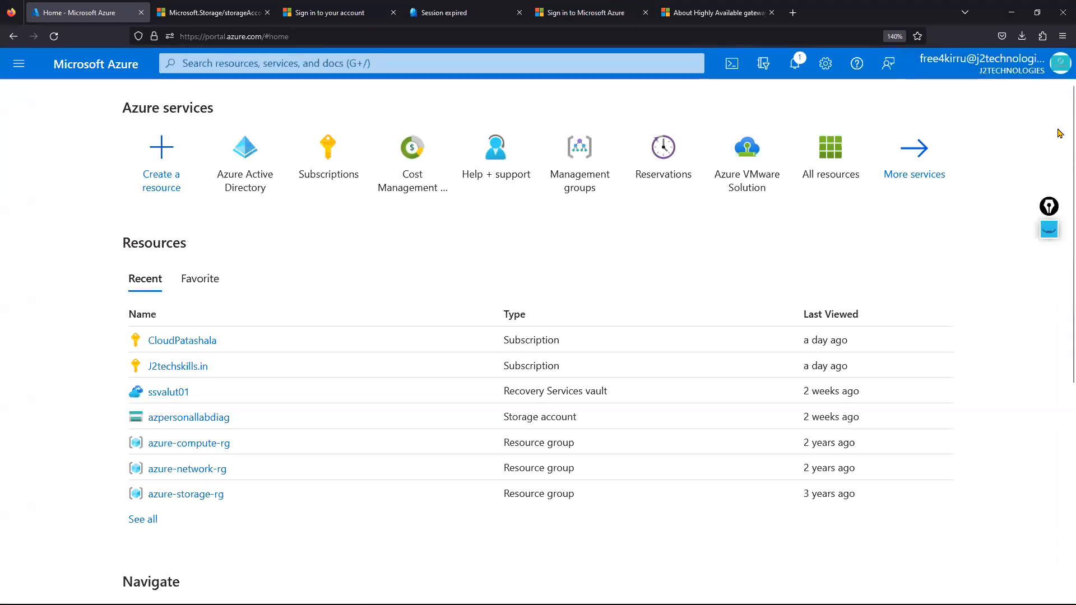
mouse_move(348, 160)
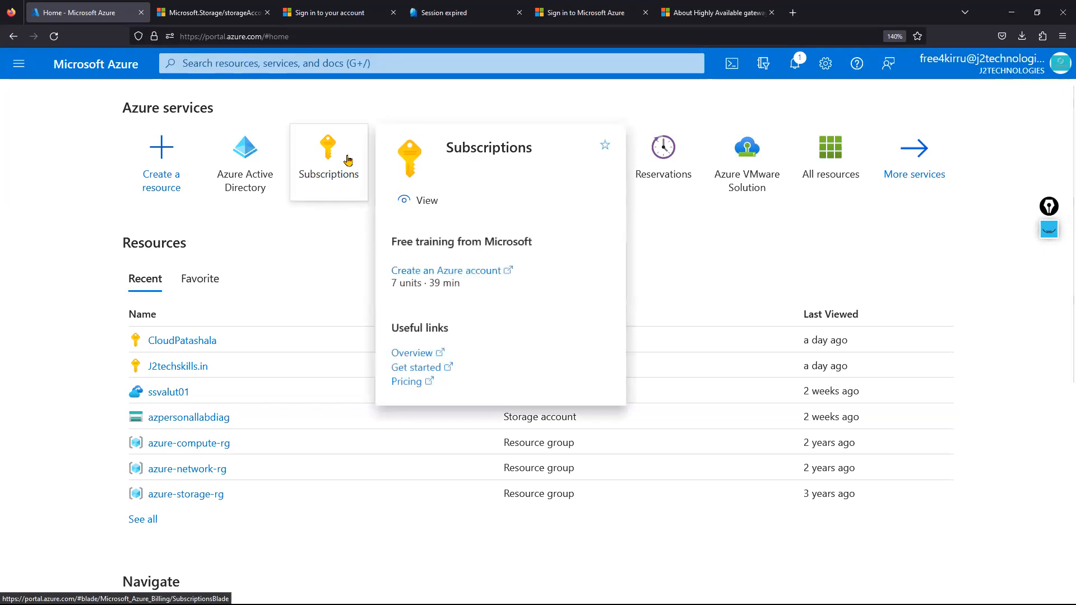
click(347, 160)
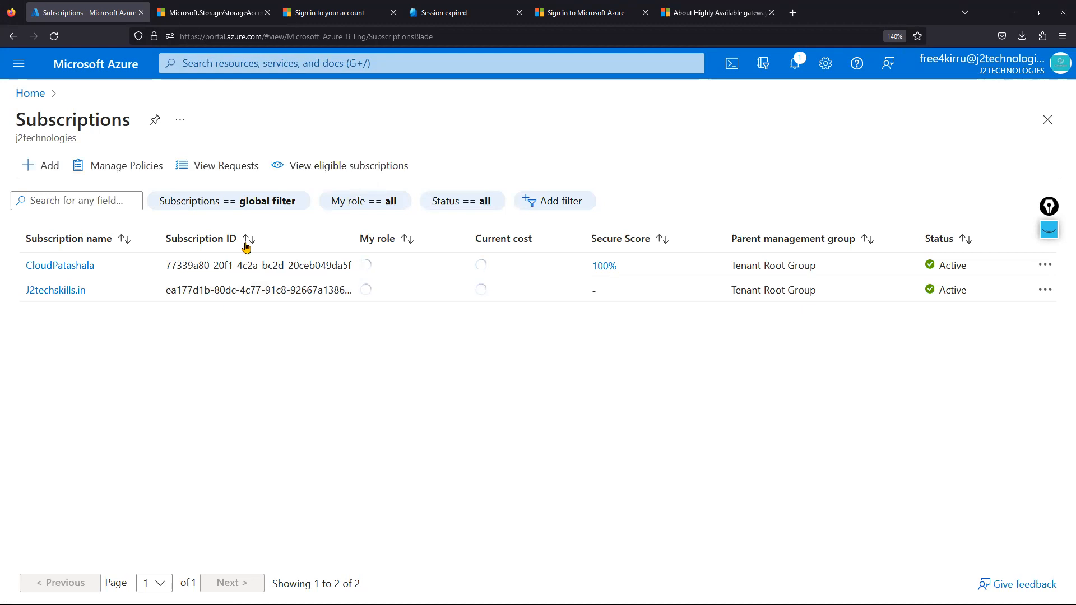
Check the eligible, active and expired Azure resource role assignments, and return to the CloudPatashala entry in the subscriptions list.
click(303, 170)
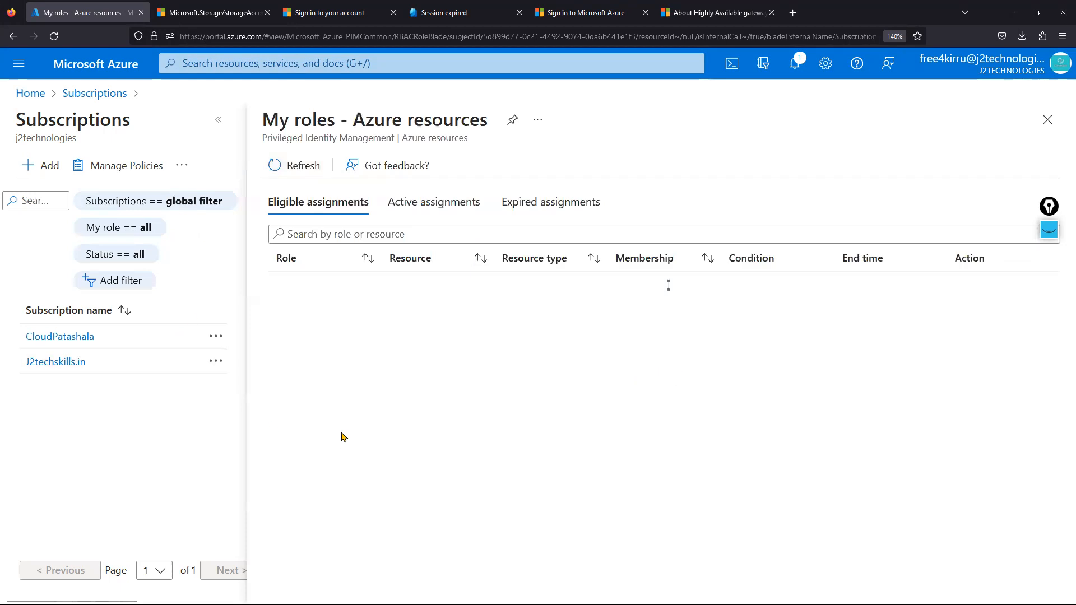
click(421, 202)
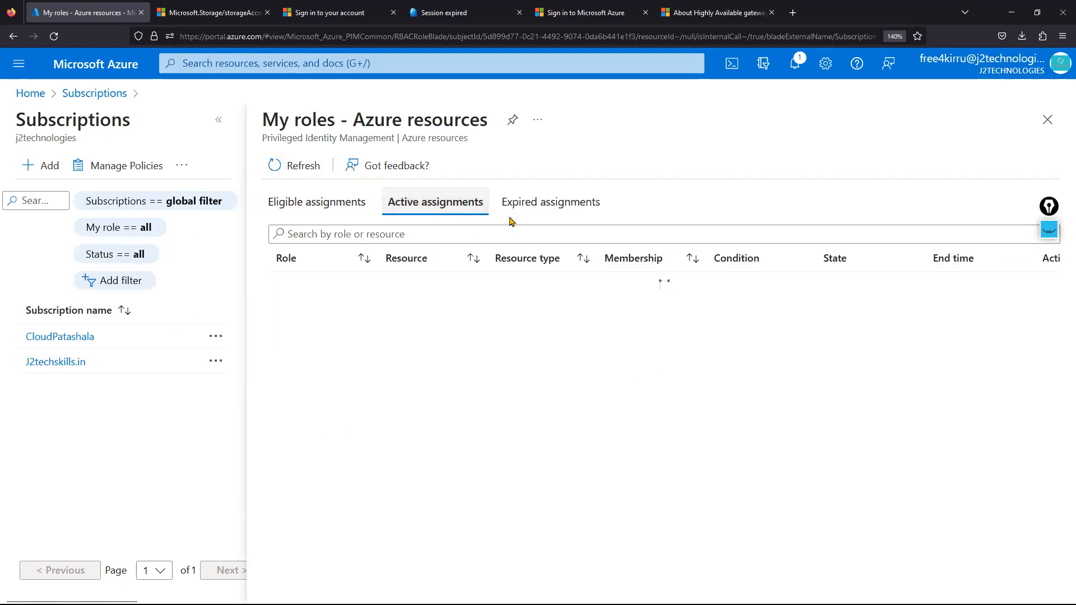
click(543, 211)
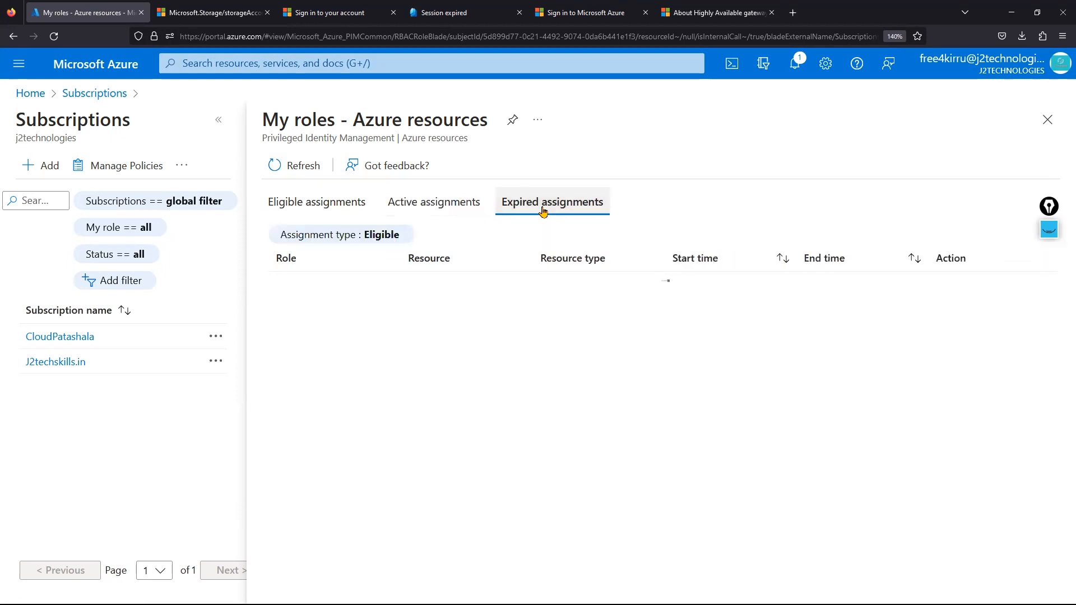
click(1046, 124)
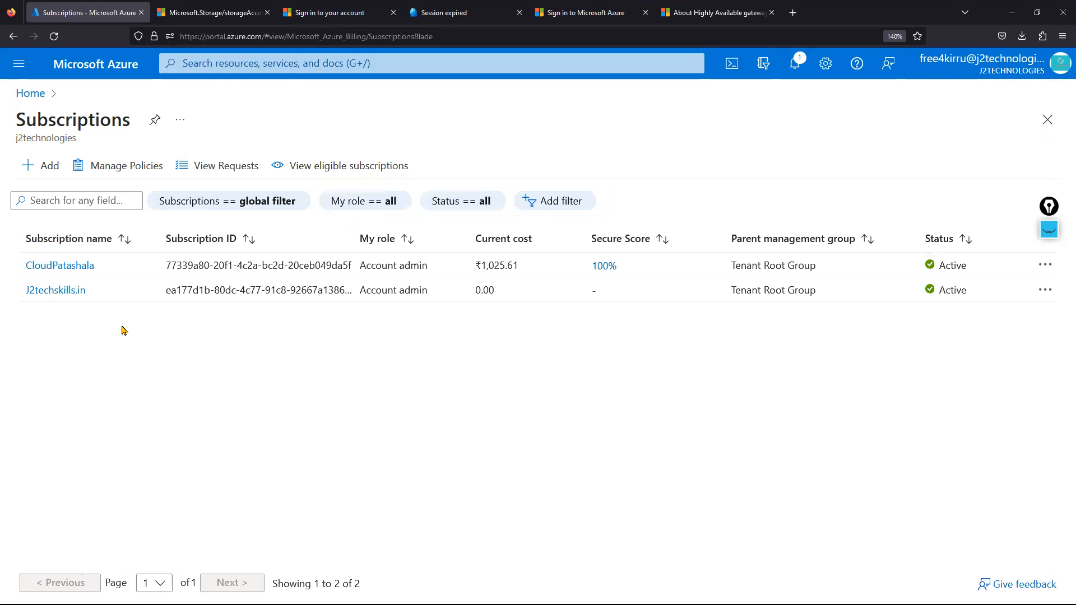
drag(17, 263, 105, 273)
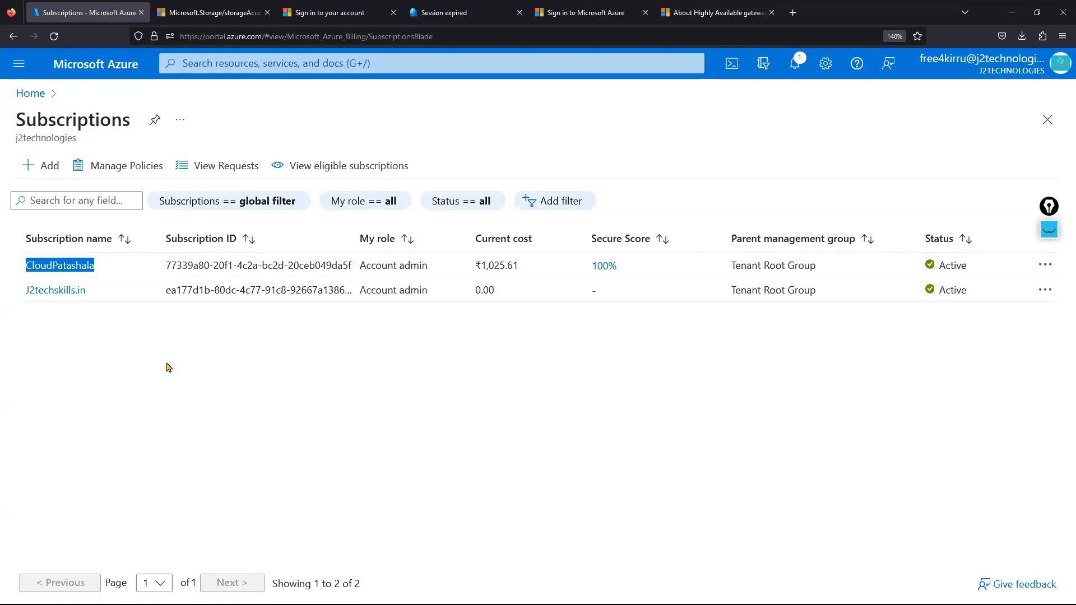
Switch to the recipient's Outlook mailbox in Edge and open the earlier transfer request email dated Tue 8/8.
click(1012, 12)
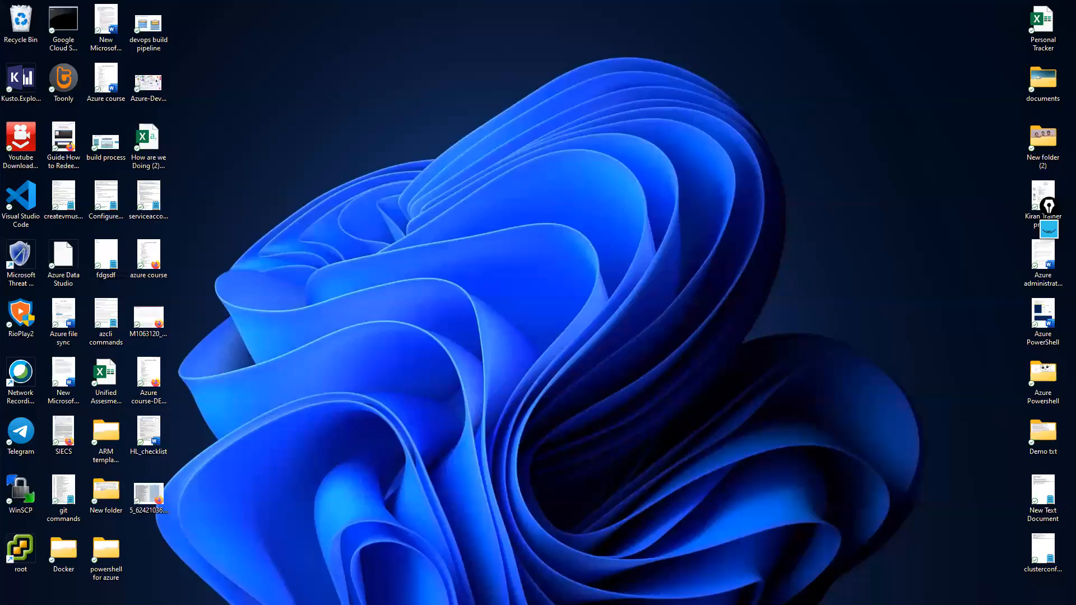
mouse_move(440, 598)
click(552, 546)
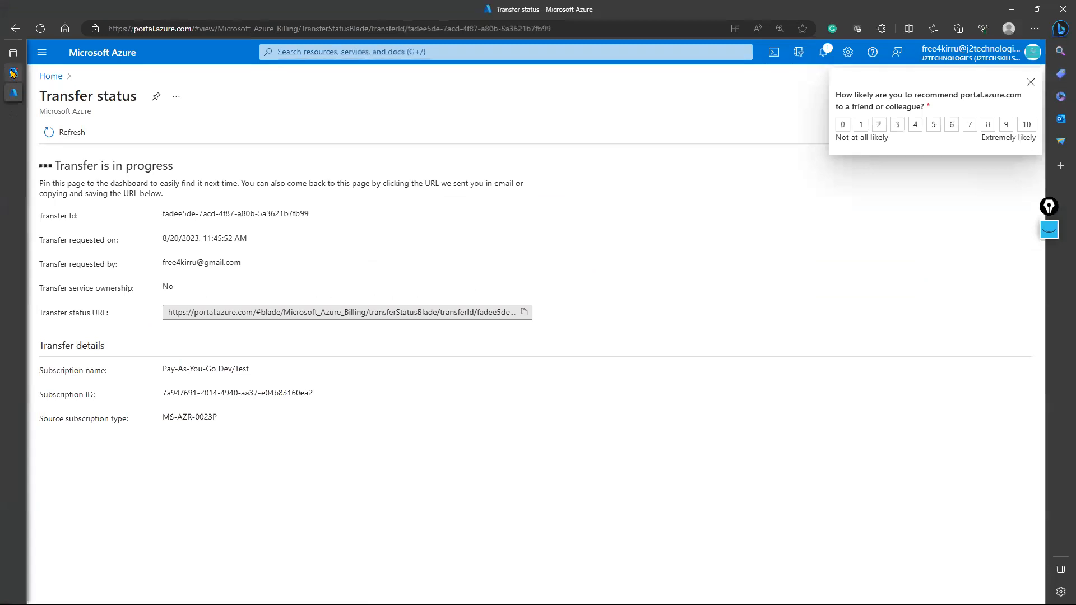
click(22, 72)
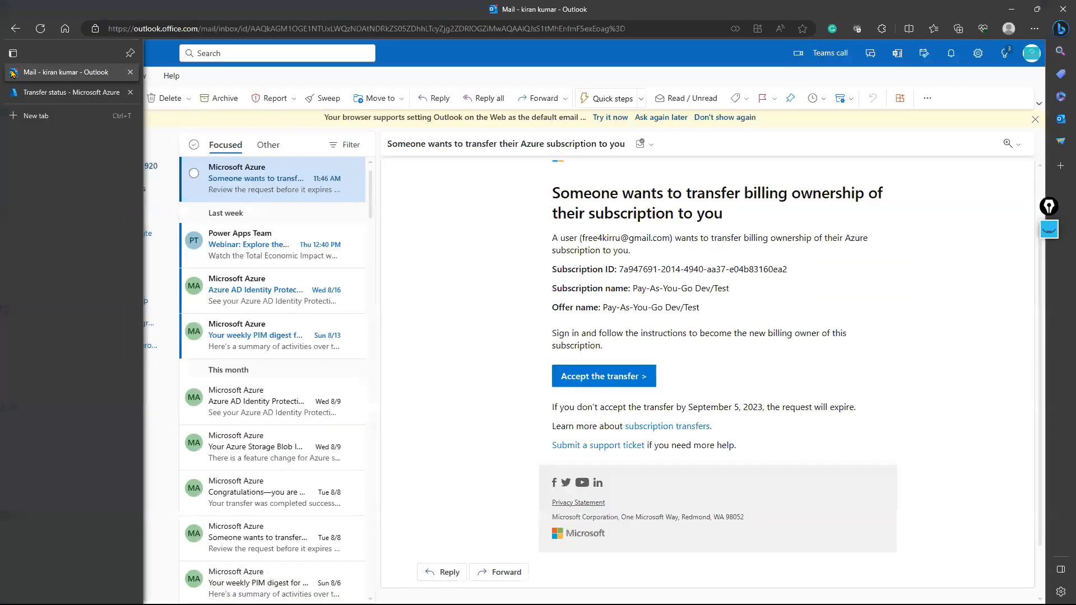
scroll(297, 457, down, 3)
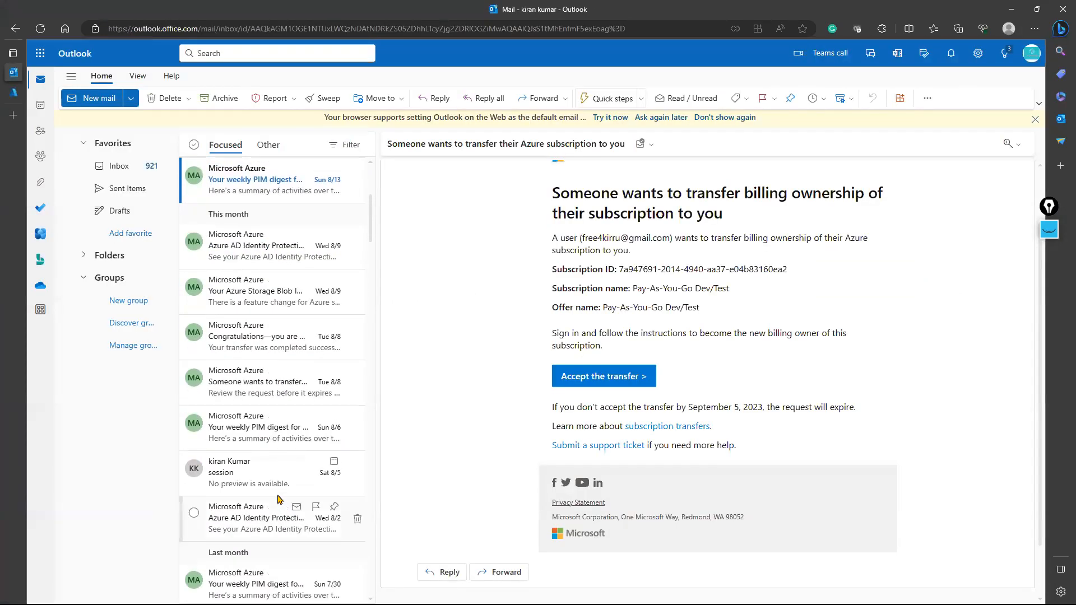
click(259, 385)
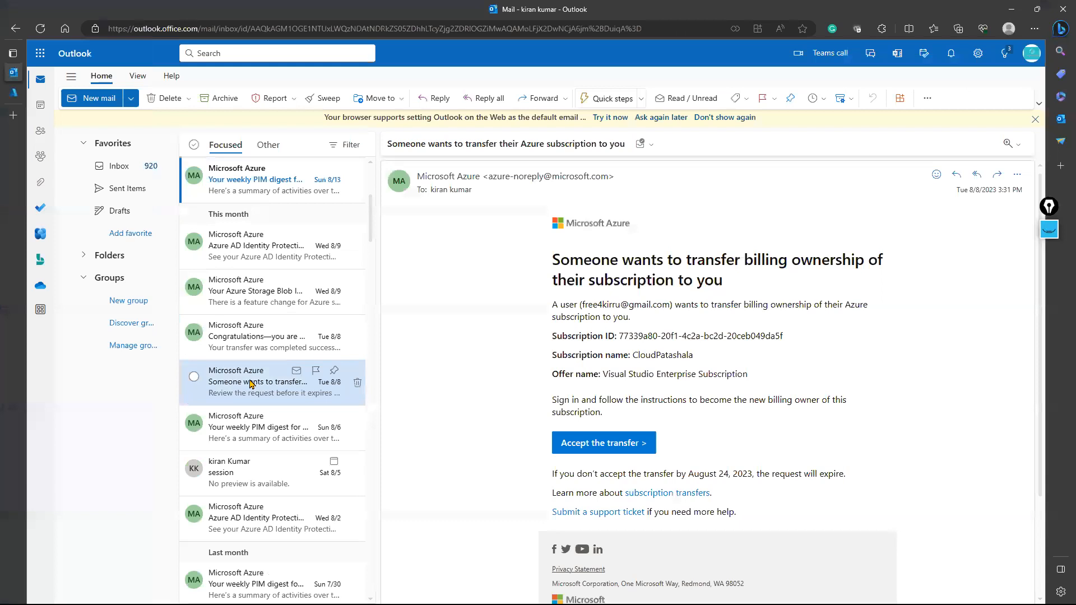
Review the subscription ID, subscription name and offer name in the CloudPatashala transfer request email.
scroll(775, 470, down, 2)
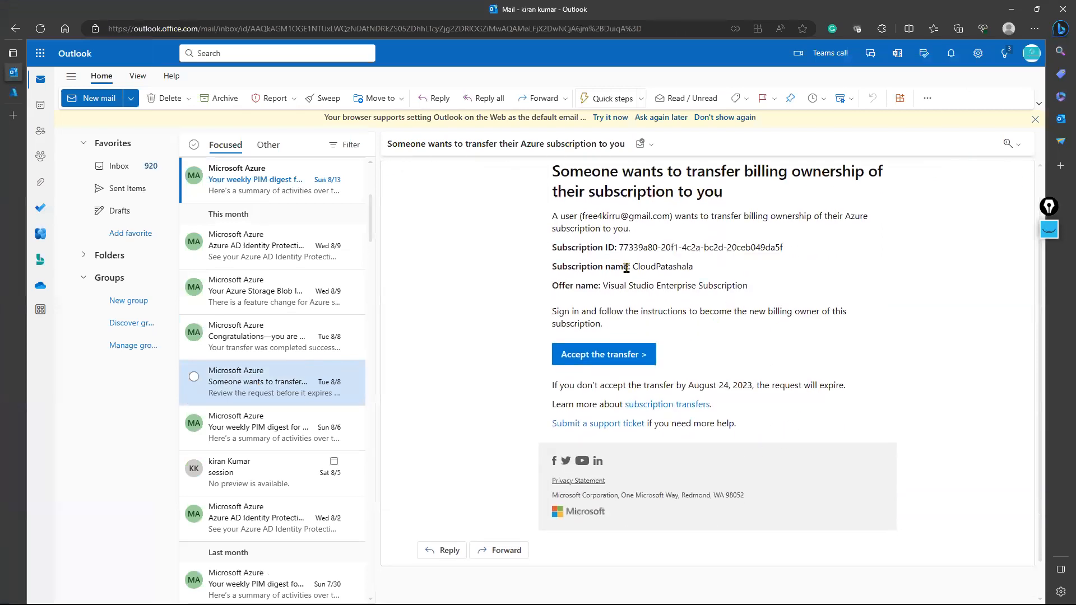
drag(629, 267, 726, 272)
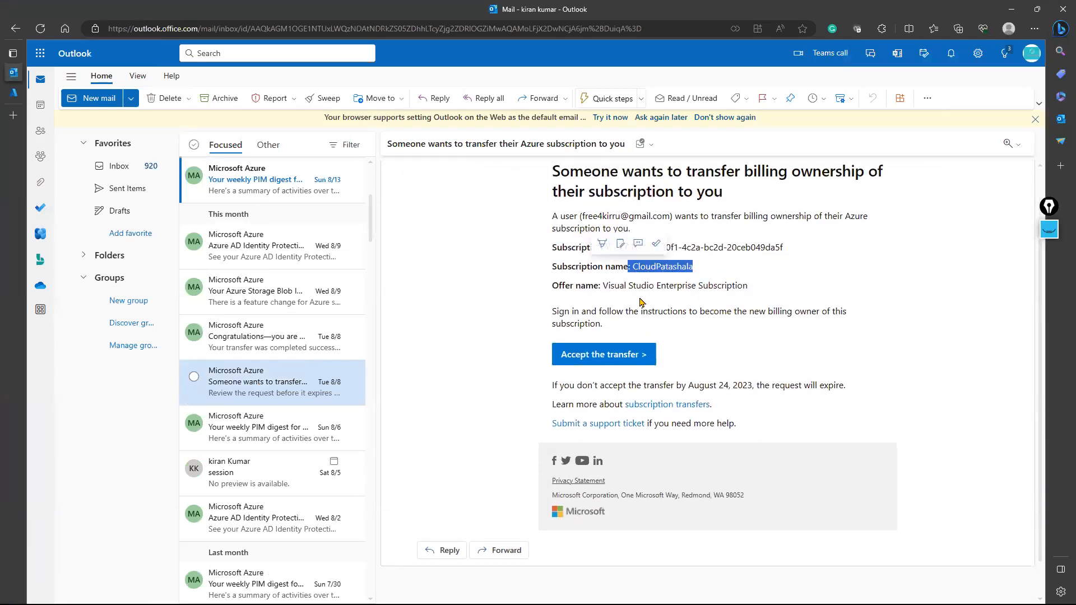
drag(603, 287, 778, 289)
click(735, 352)
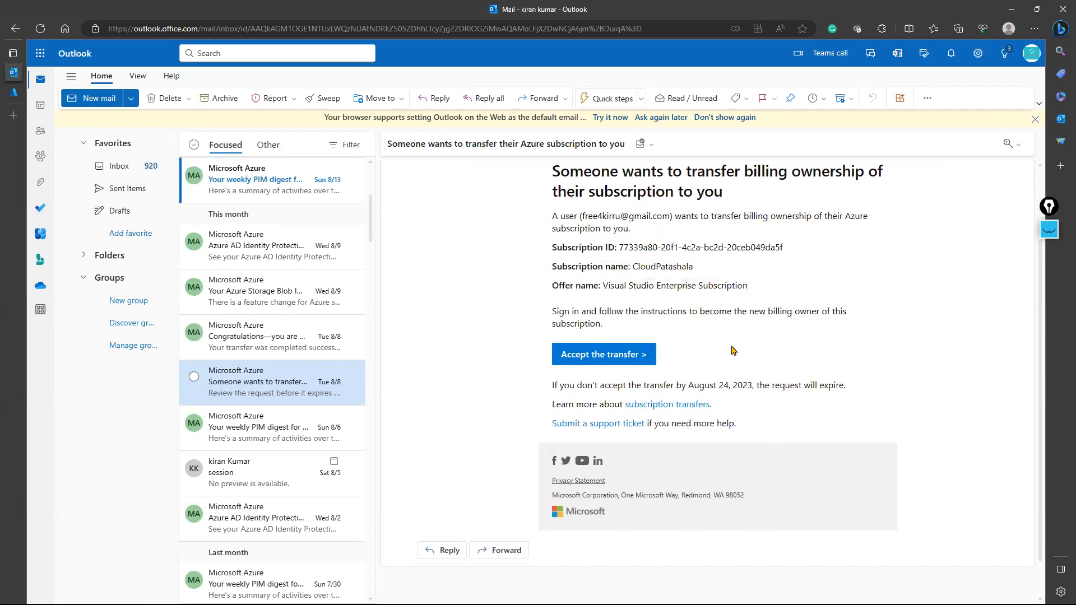
drag(622, 249, 809, 250)
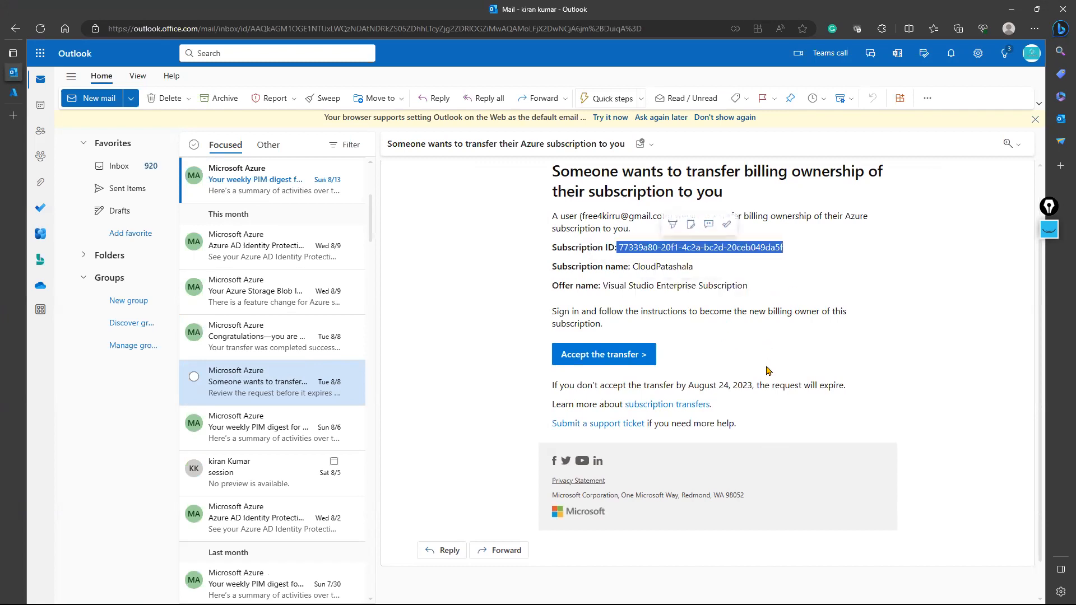
scroll(771, 375, up, 2)
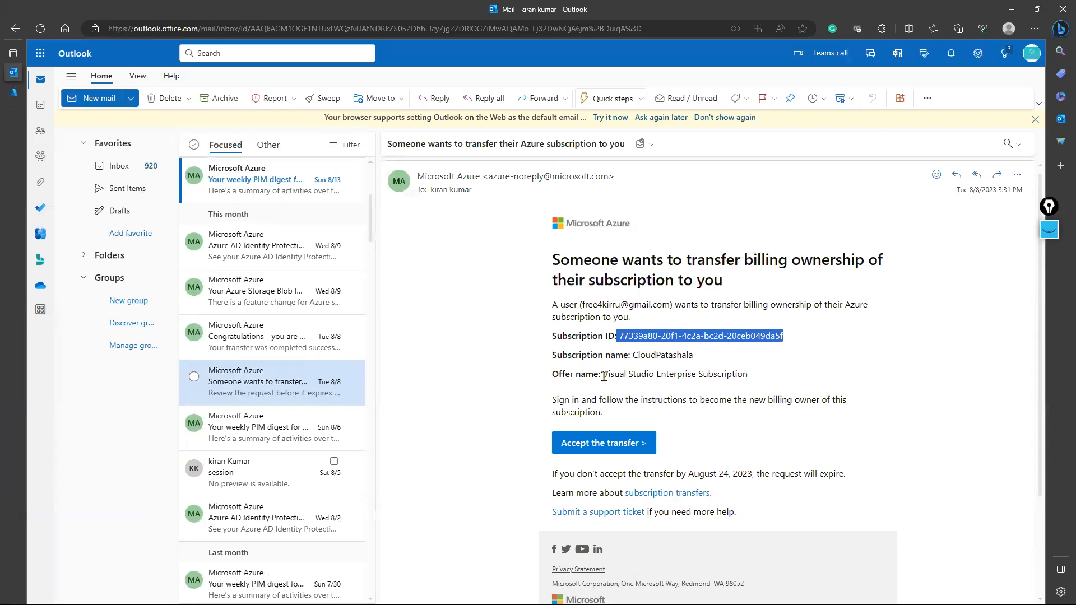
drag(603, 376, 772, 376)
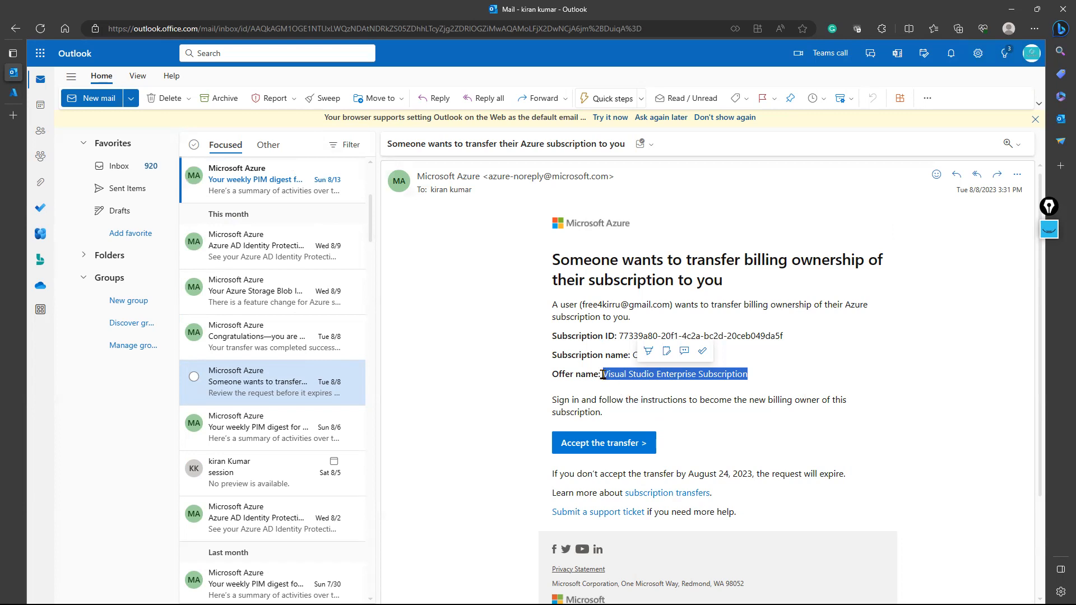
click(757, 452)
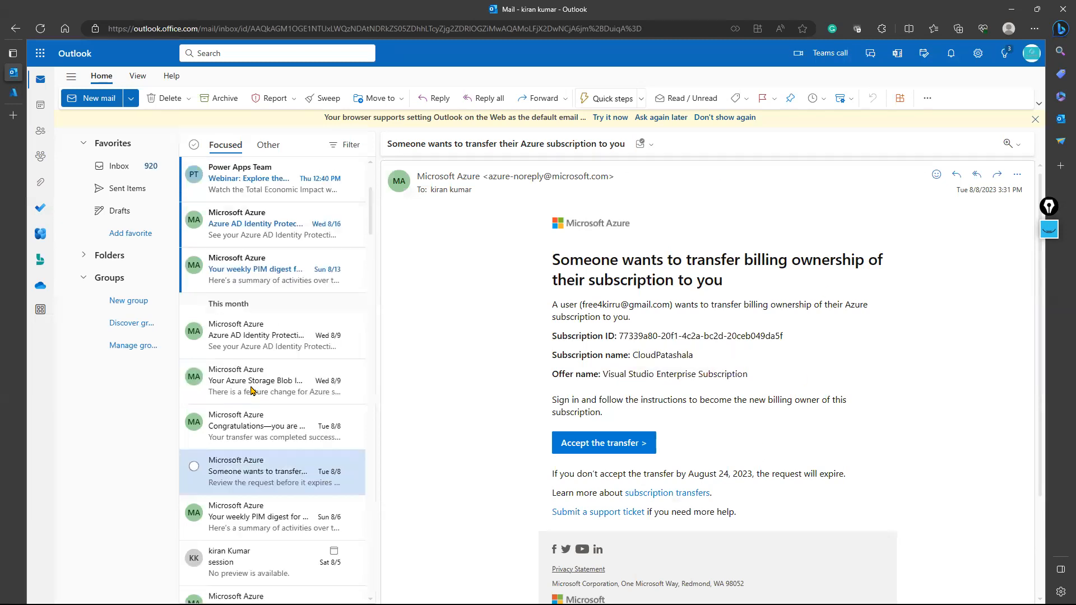
Open the newest Microsoft Azure email about becoming account administrator and review its heading and subscription name.
click(260, 179)
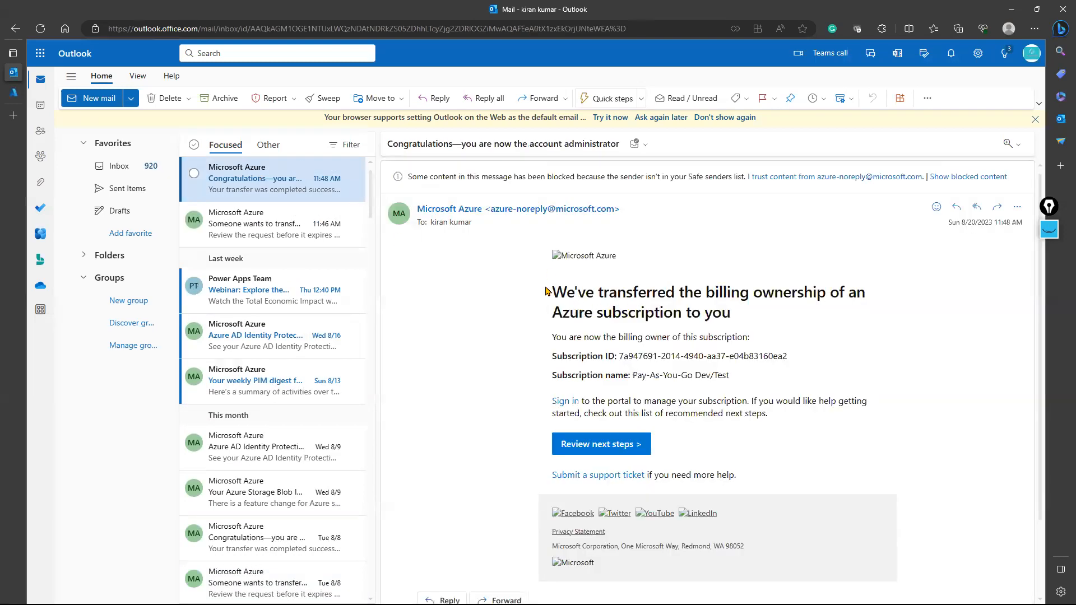
drag(567, 293, 876, 320)
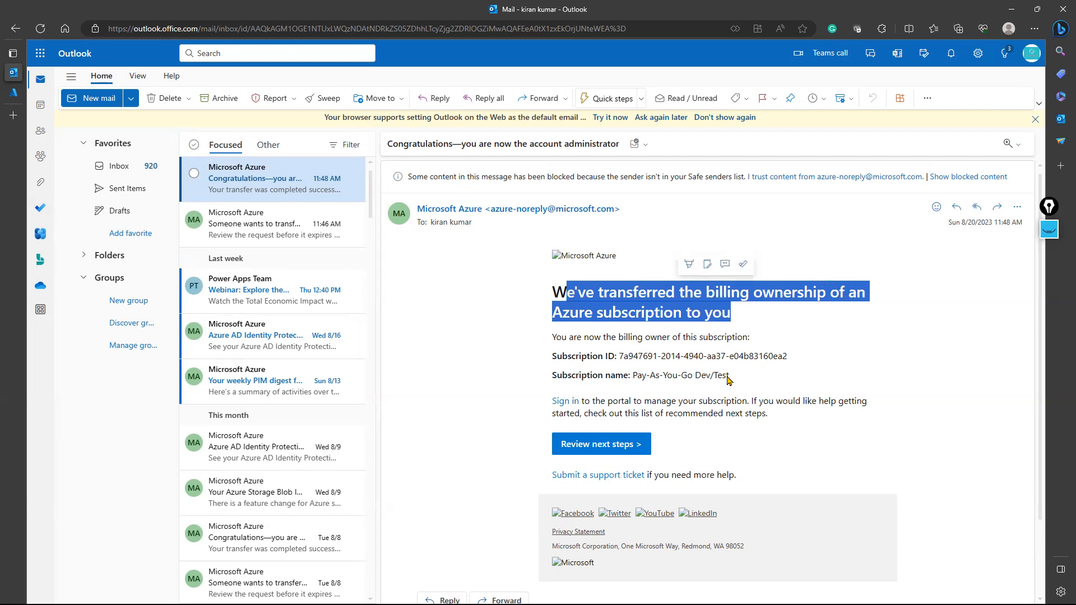
click(687, 376)
triple_click(687, 376)
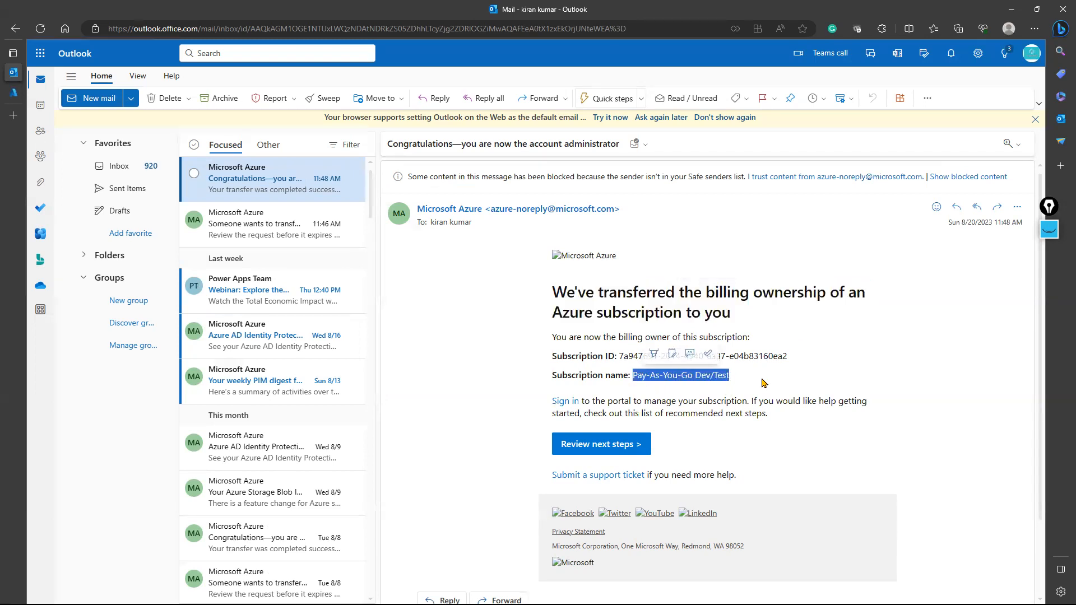
Return to the Transfer status page in the Azure portal, refresh it, and check the status of the transfer.
click(14, 93)
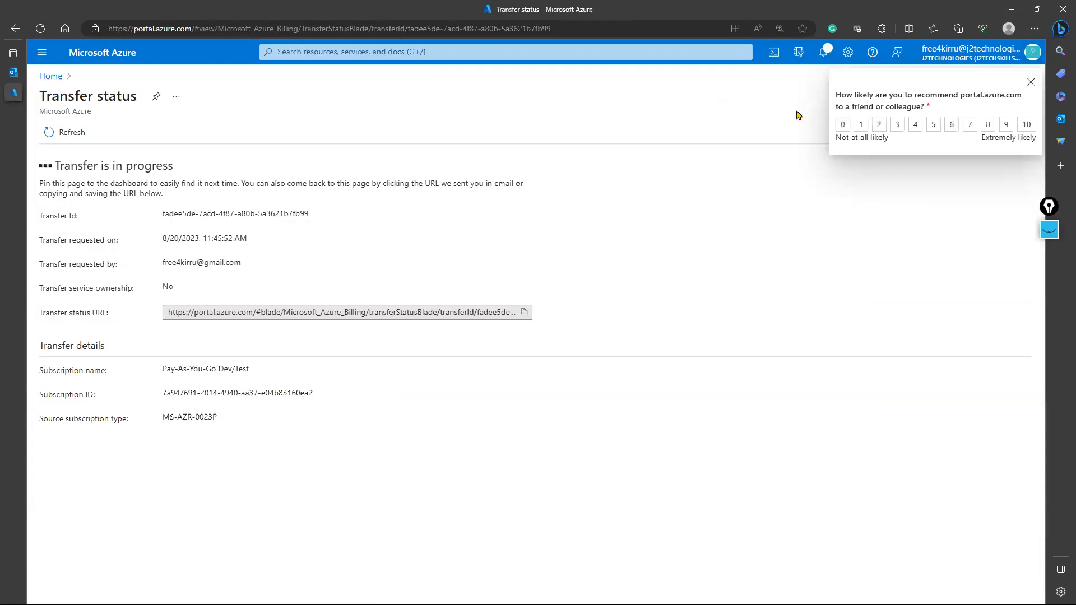
click(67, 134)
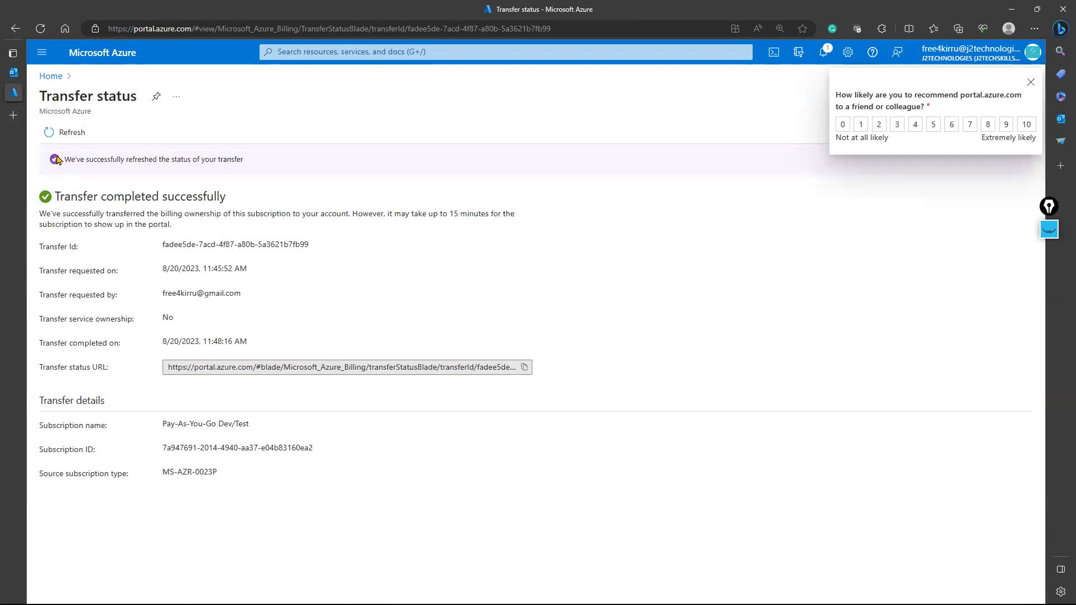
drag(58, 196, 261, 204)
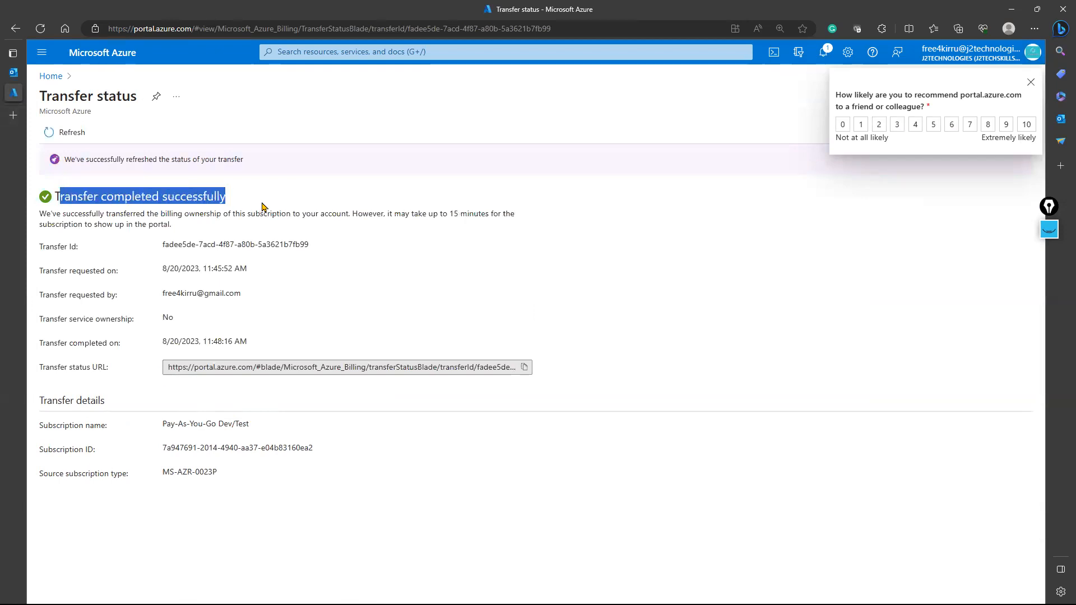
click(478, 322)
Switch back to the Firefox window showing the j2technologies Subscriptions list.
click(1061, 7)
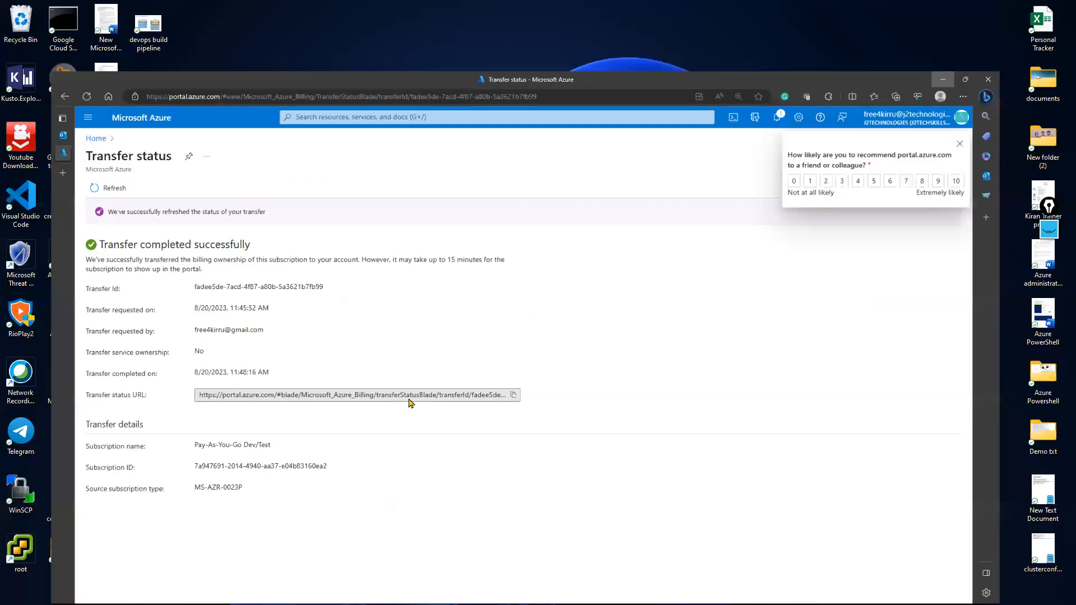
mouse_move(464, 592)
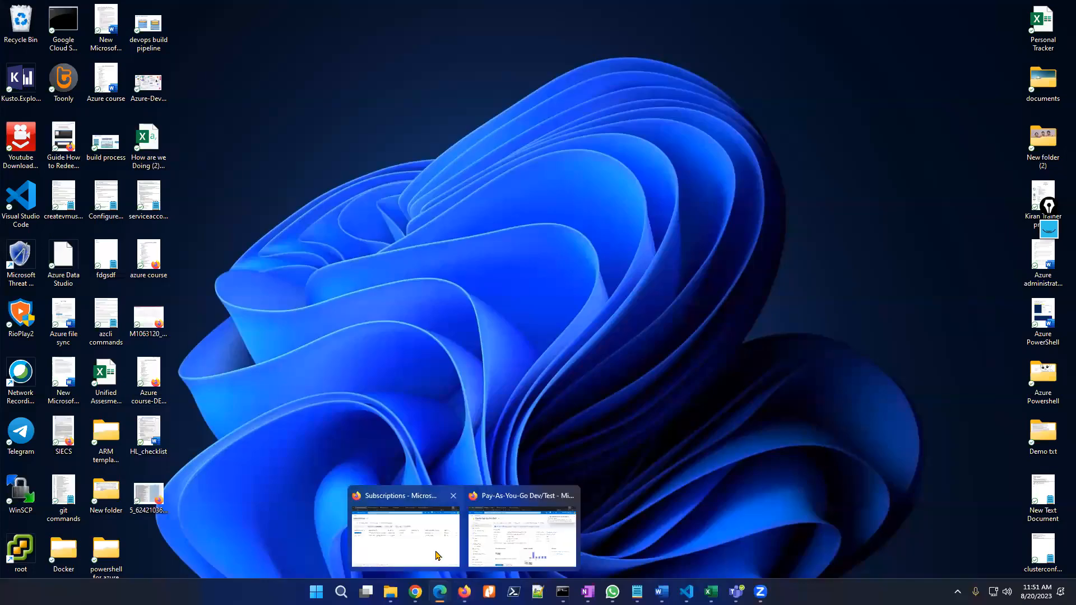
click(406, 521)
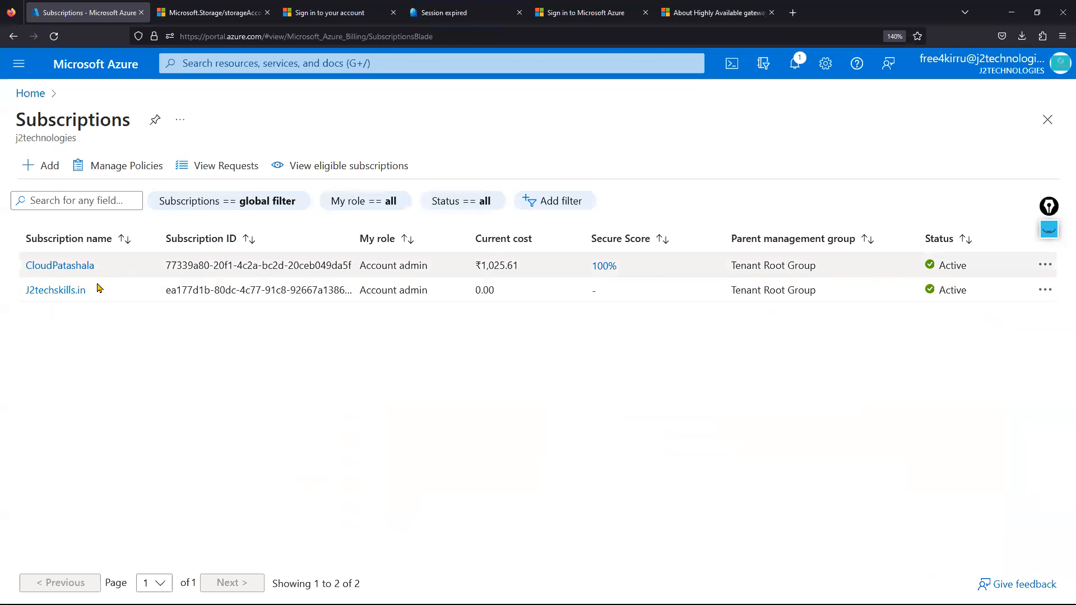
Reload the portal home page and reopen the j2technologies Subscriptions list to check for the Pay-As-You-Go Dev/Test subscription.
click(31, 98)
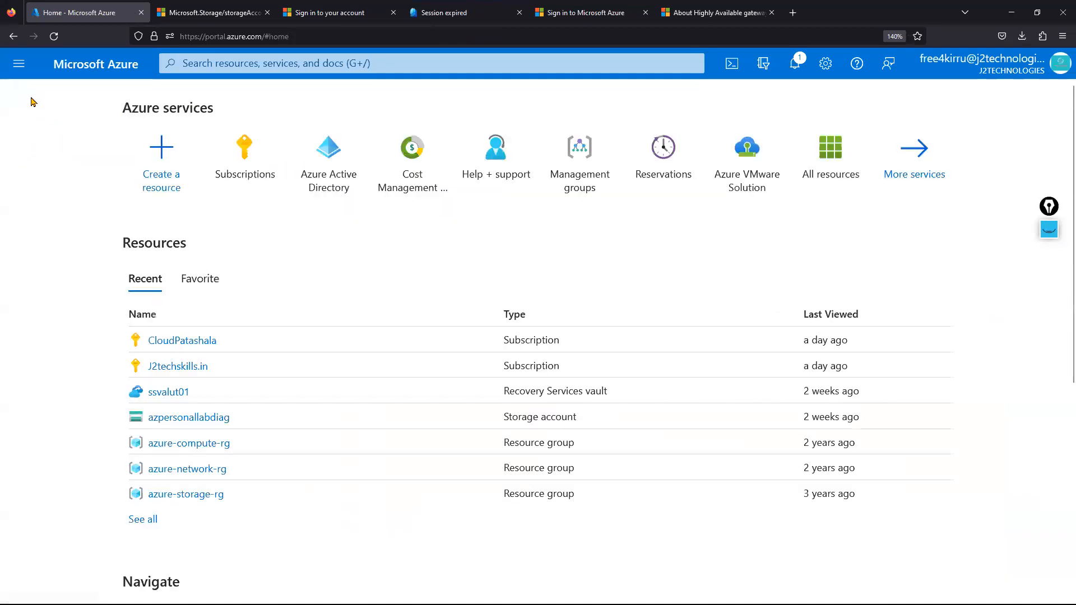
click(54, 36)
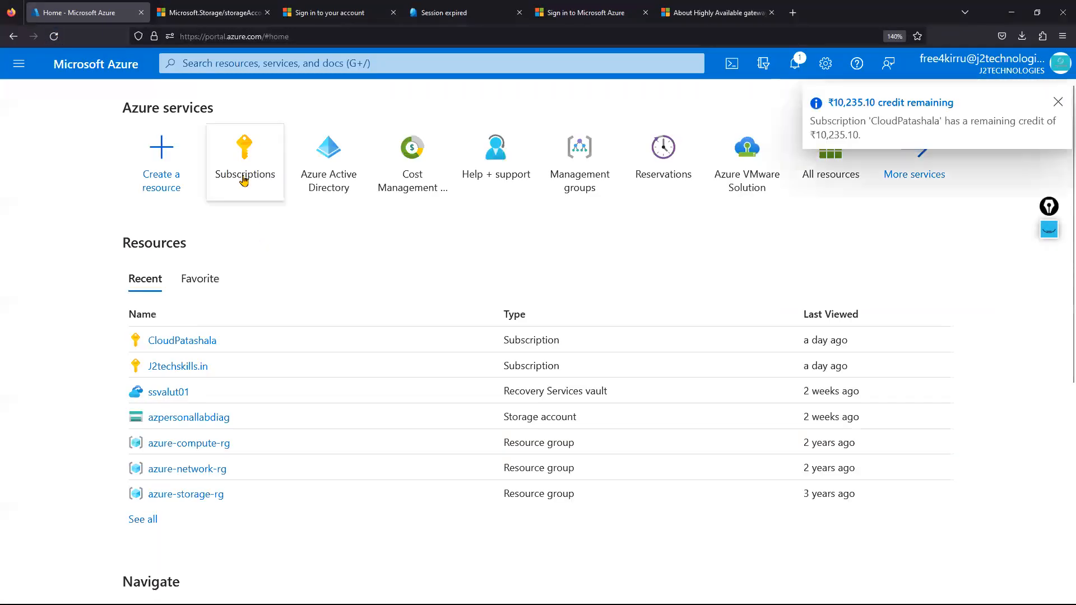
click(244, 176)
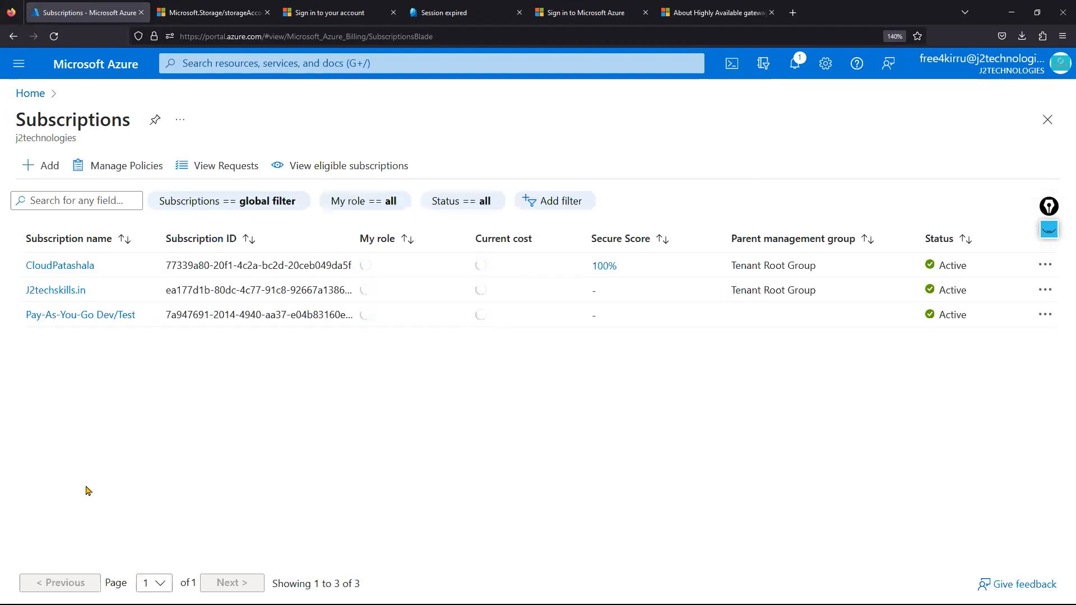
drag(24, 313, 138, 313)
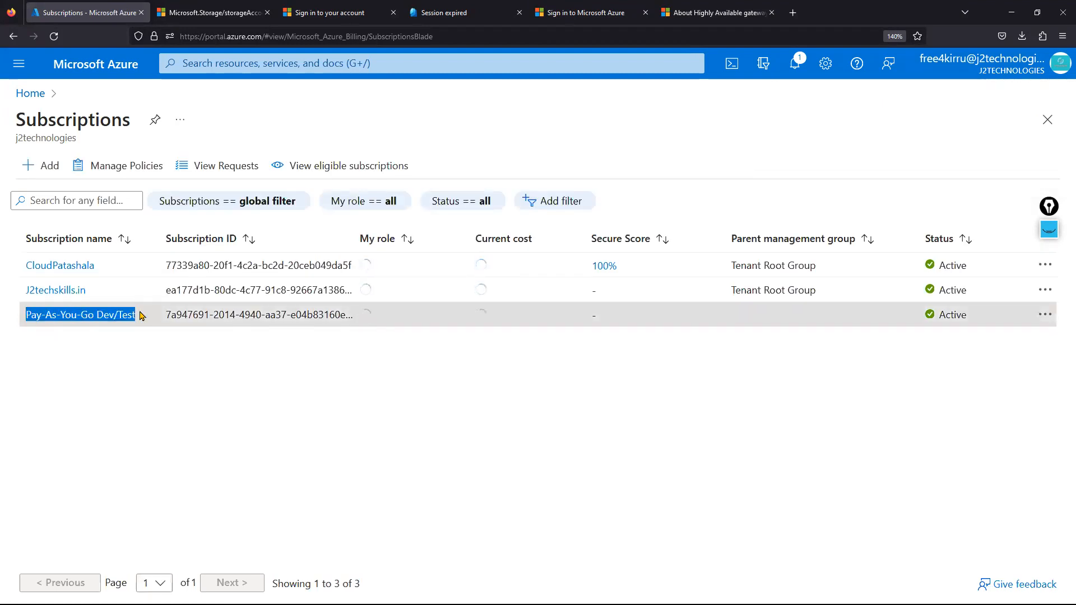
mouse_move(959, 77)
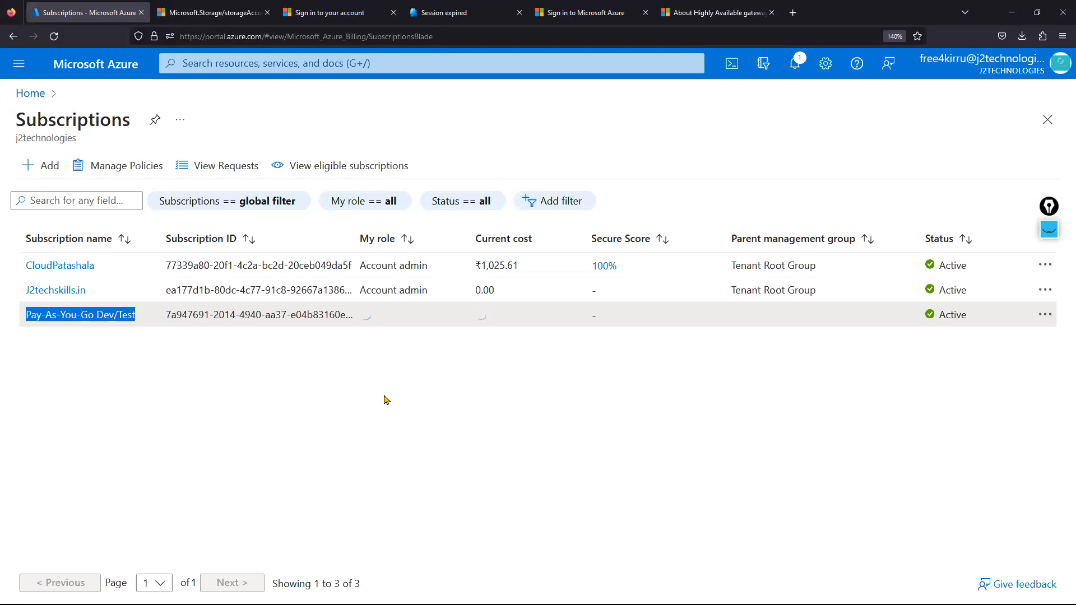
Switch to the Firefox window of the source account, open the Default Directory Subscriptions list and refresh it.
click(1011, 12)
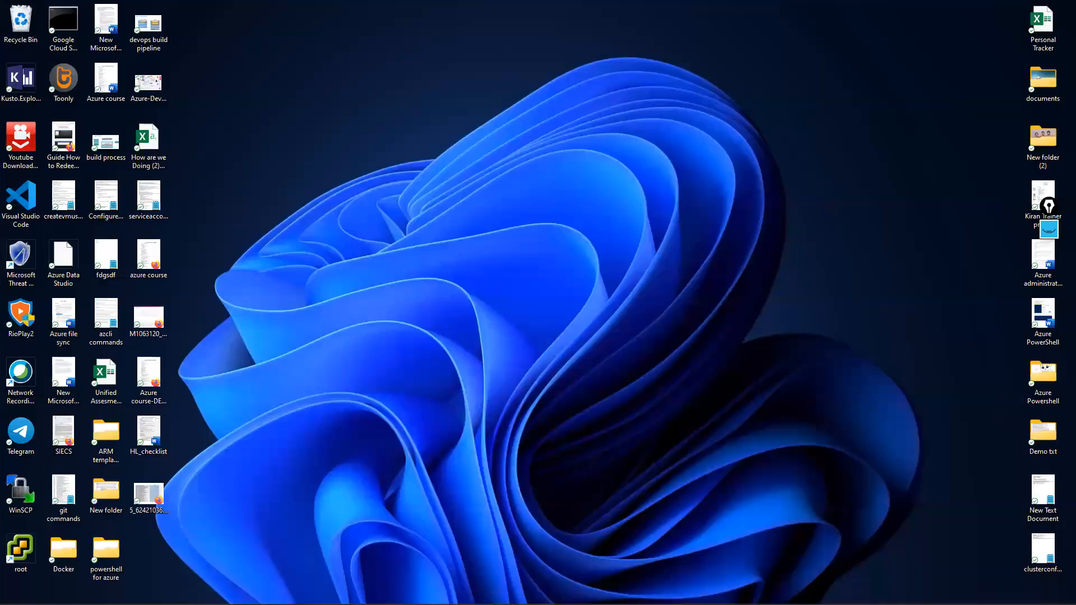
mouse_move(464, 592)
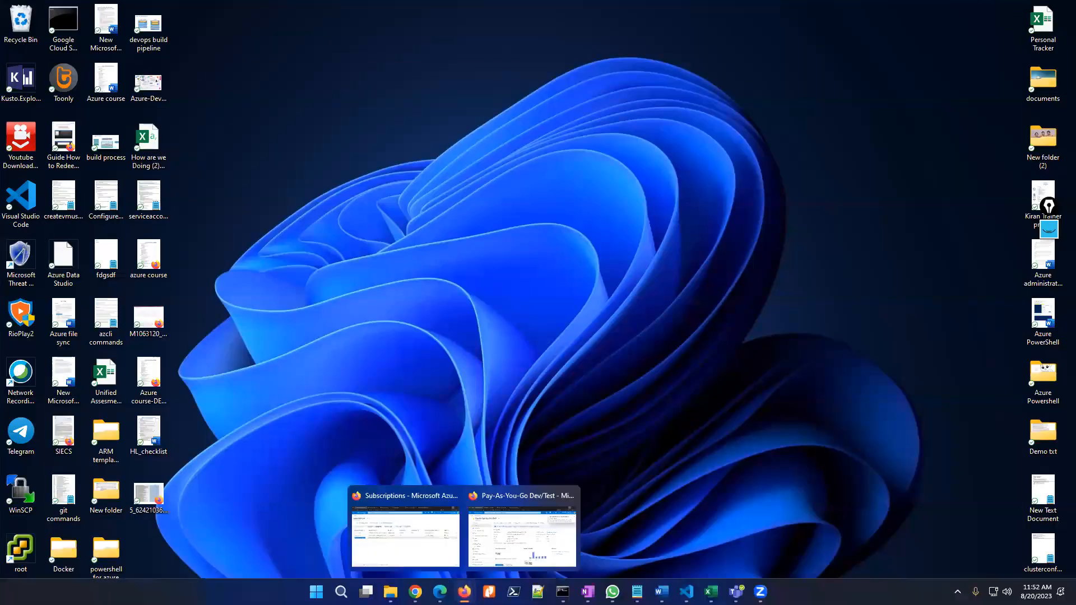
click(496, 545)
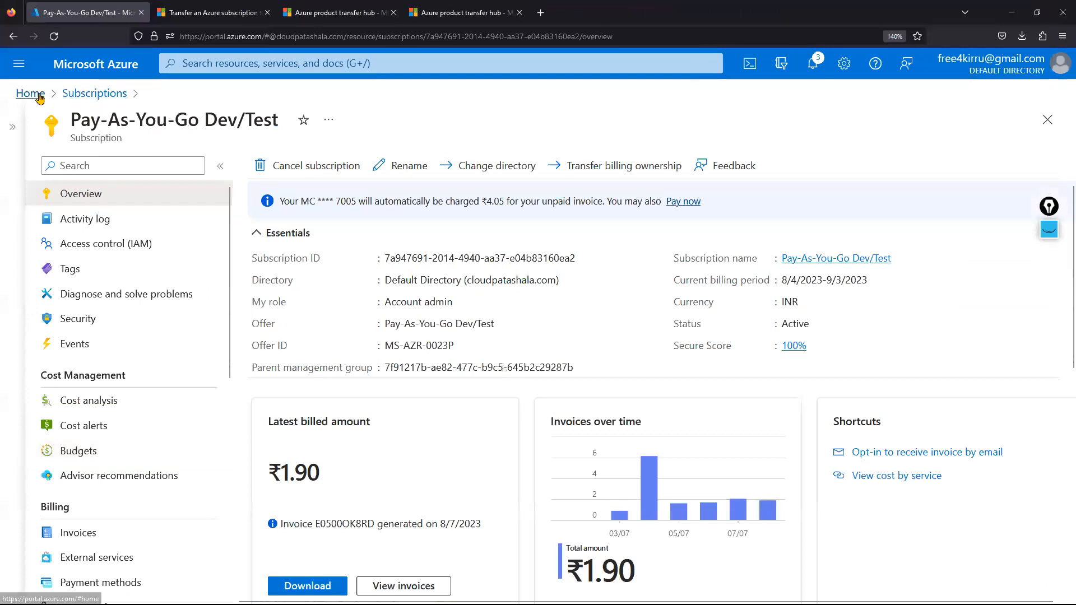
click(30, 93)
click(236, 173)
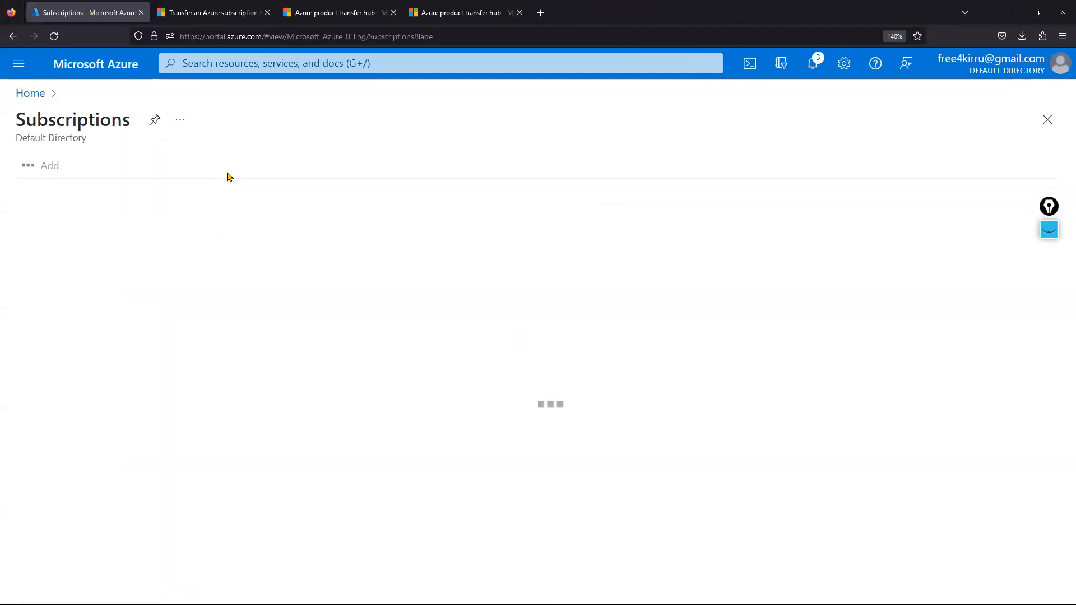
click(54, 36)
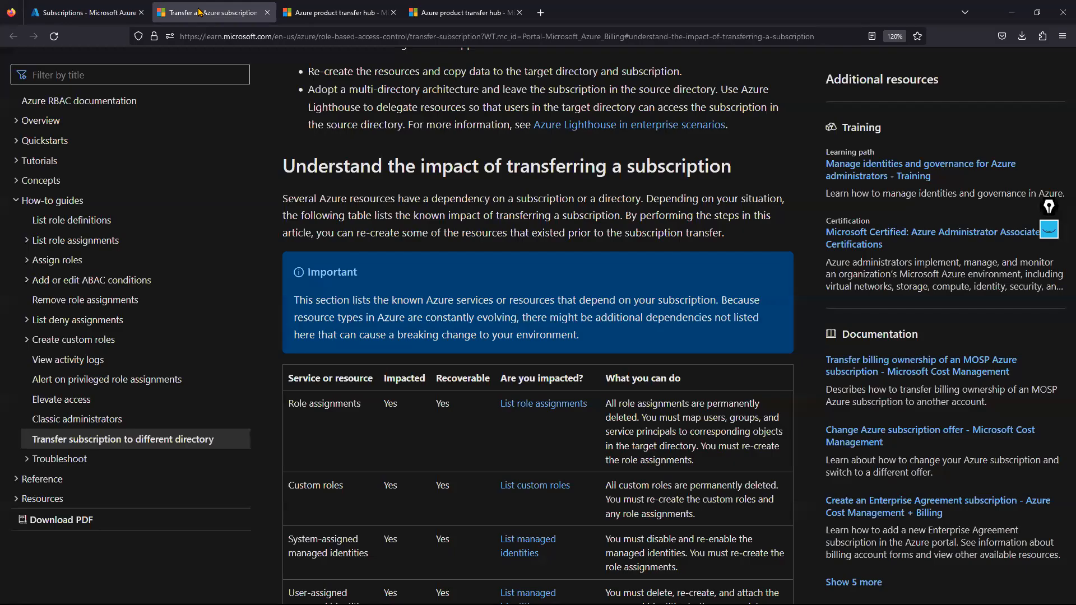
Open the Microsoft Learn transfer article and read the introduction to "Understand the impact of transferring a subscription".
click(201, 12)
drag(283, 166, 735, 170)
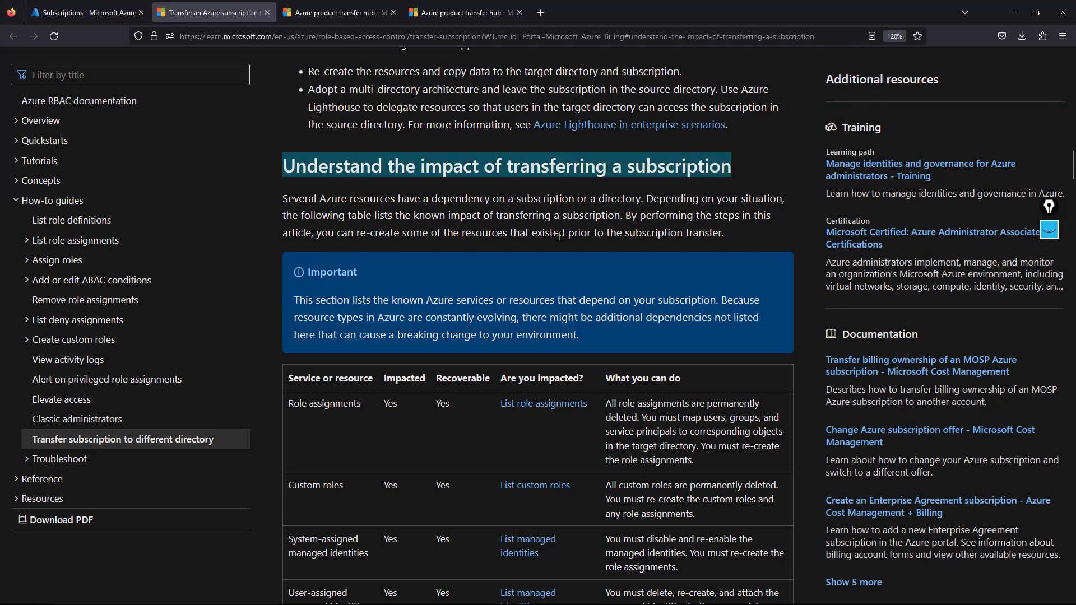
scroll(416, 251, up, 1)
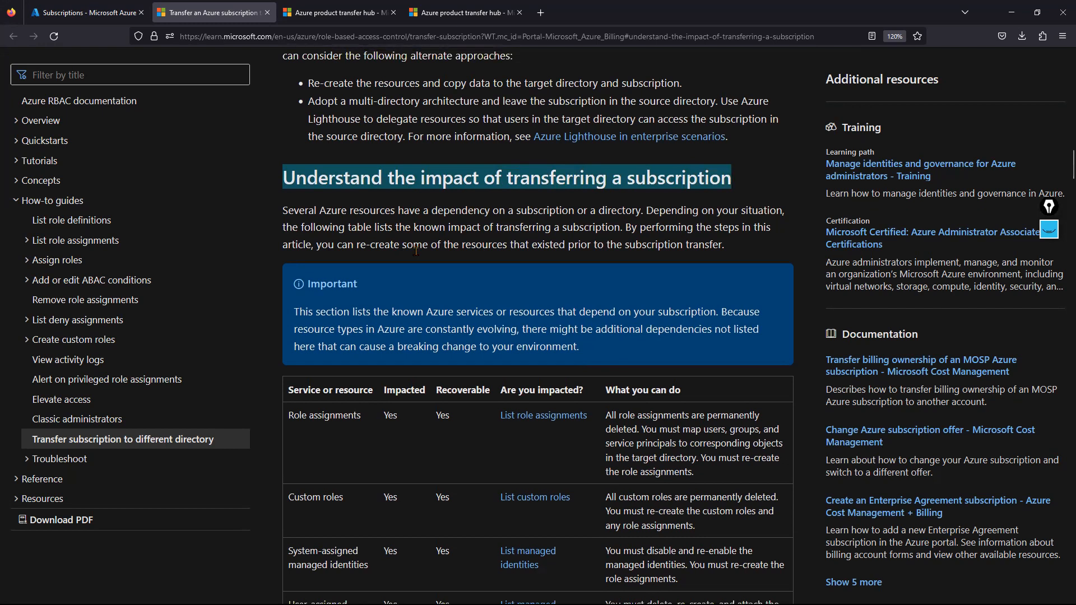
drag(283, 210, 769, 211)
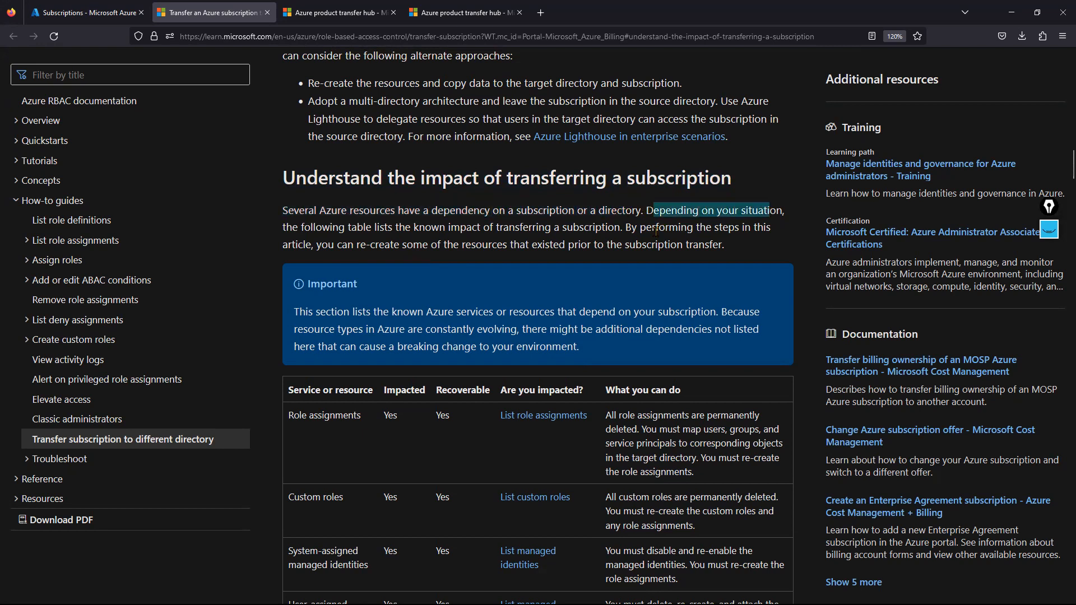
drag(375, 228, 757, 247)
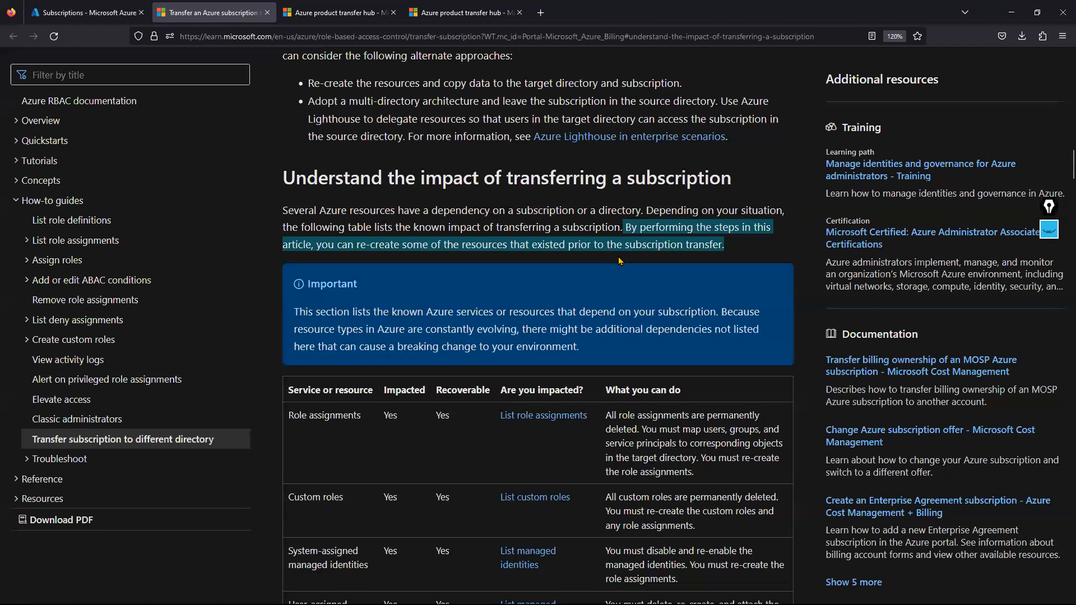
scroll(689, 314, down, 3)
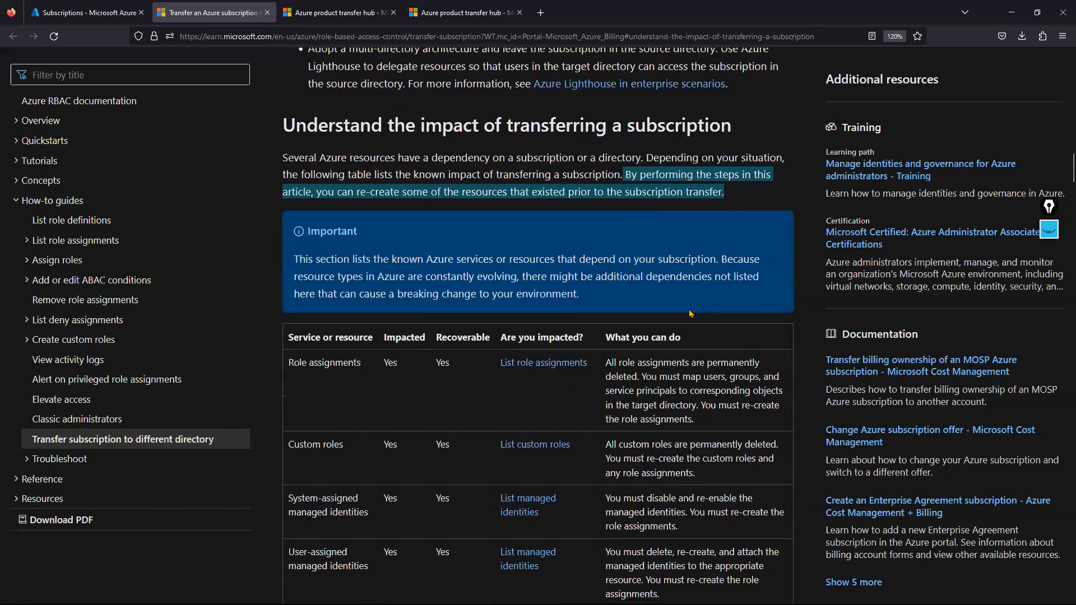
Review the impact table rows for system-assigned and user-assigned managed identities and the required actions for Azure Key Vault.
scroll(690, 314, down, 2)
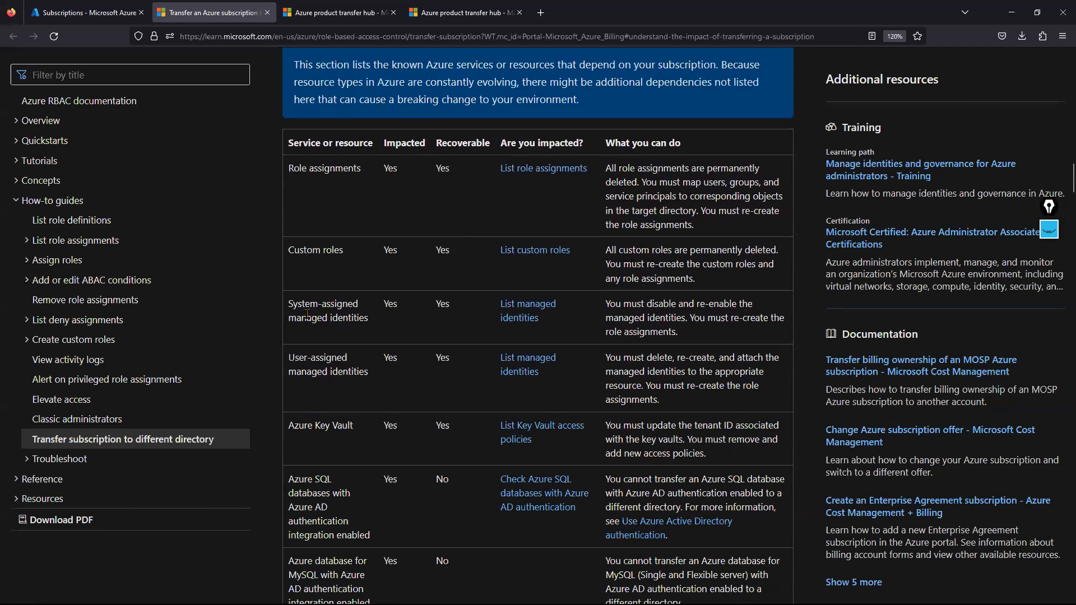
drag(293, 305, 370, 319)
click(308, 383)
drag(295, 359, 371, 374)
scroll(335, 402, down, 3)
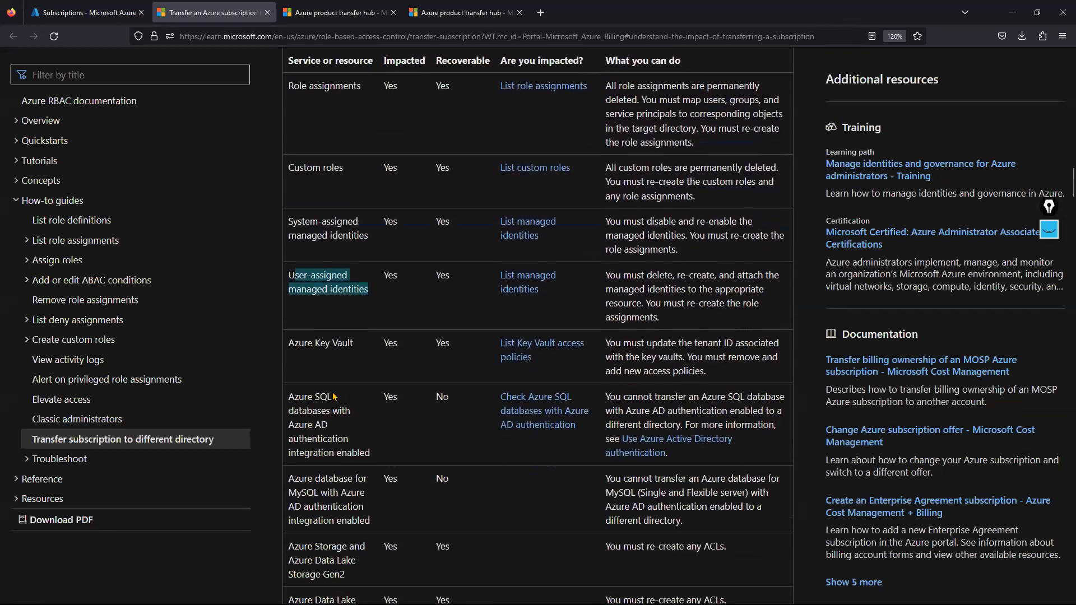
drag(295, 308, 321, 310)
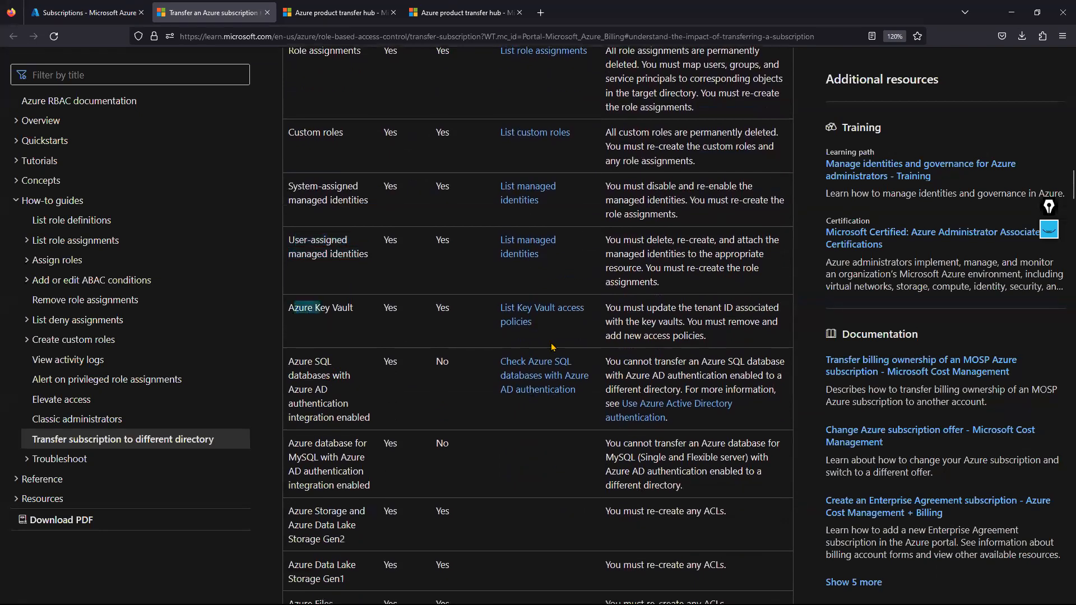
drag(607, 308, 741, 347)
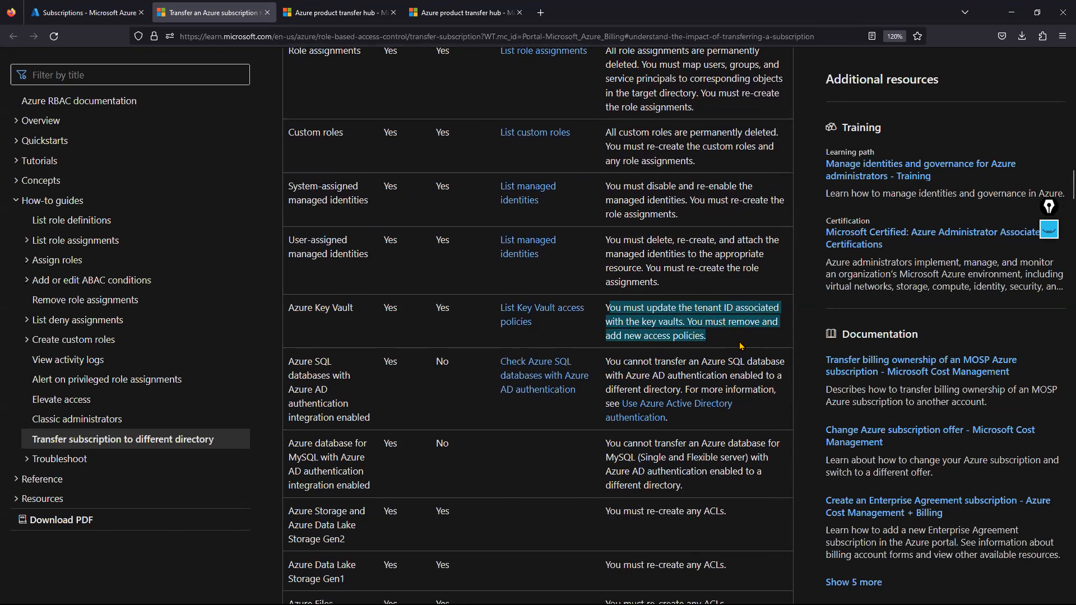
Review the impact table rows for Azure SQL and MySQL databases with Azure AD authentication, Data Lake Storage and Azure Files.
scroll(304, 418, down, 2)
drag(287, 301, 369, 352)
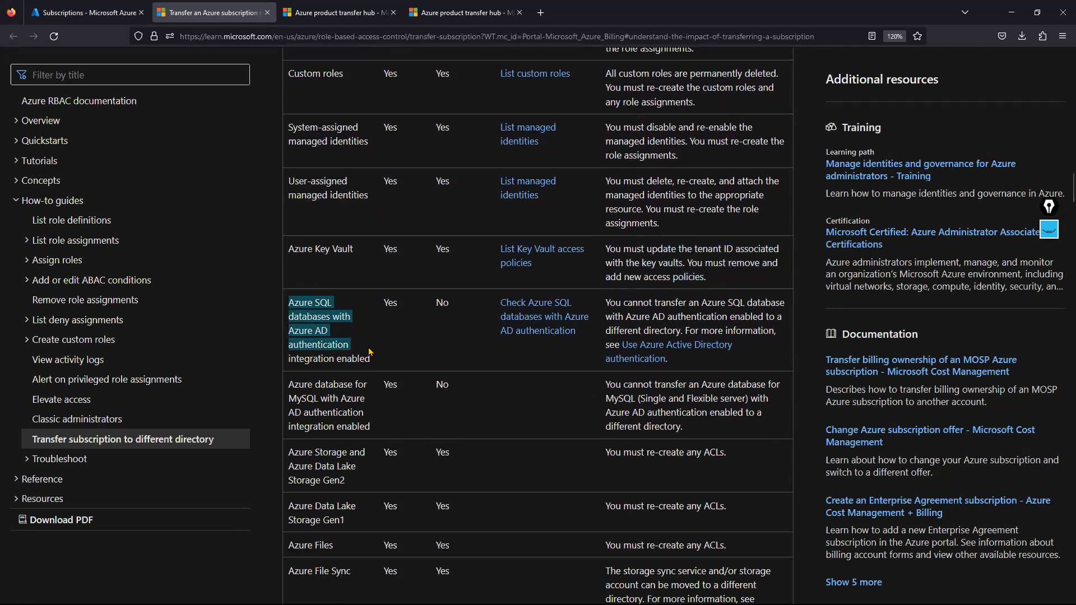
drag(292, 387, 372, 431)
scroll(372, 431, down, 3)
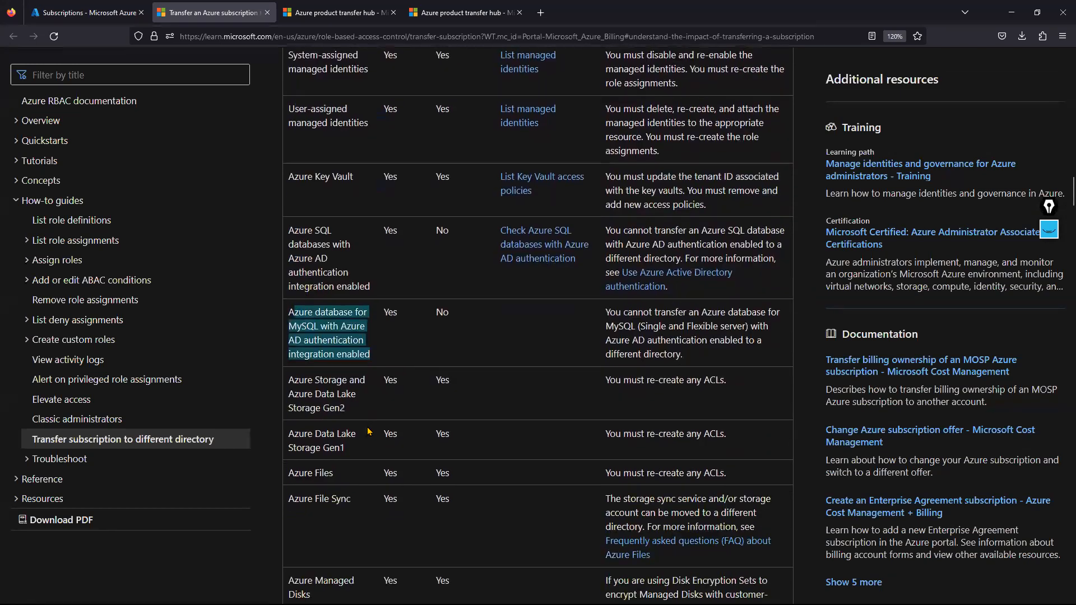
drag(315, 348, 360, 362)
drag(315, 334, 359, 335)
drag(346, 400, 342, 377)
scroll(315, 389, down, 1)
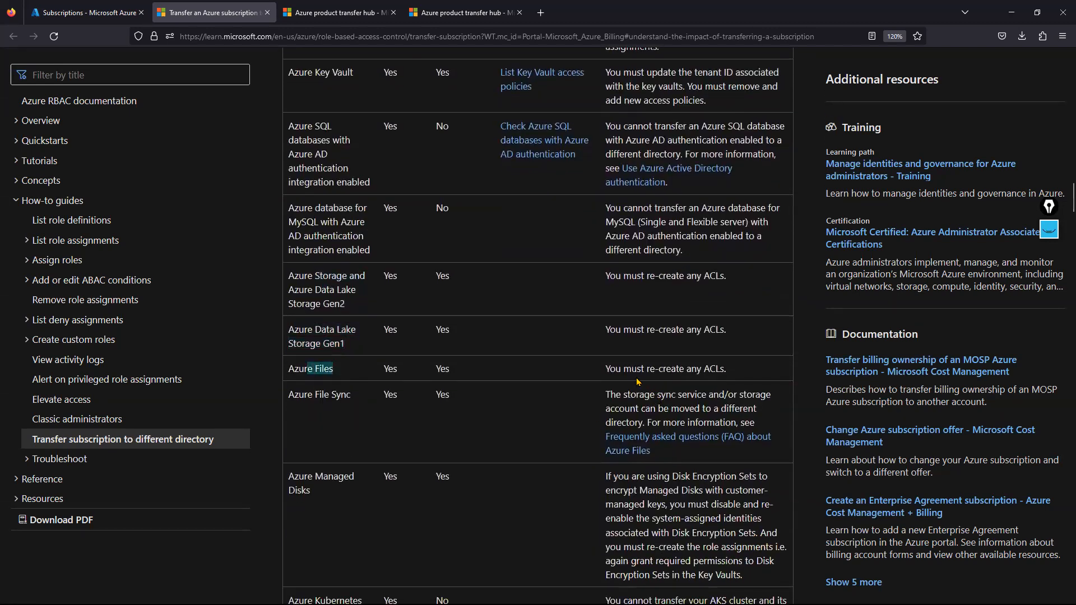
Review the impact table rows for Azure File Sync, Azure Managed Disks, Azure Kubernetes Service and Azure Policy.
drag(288, 394, 364, 401)
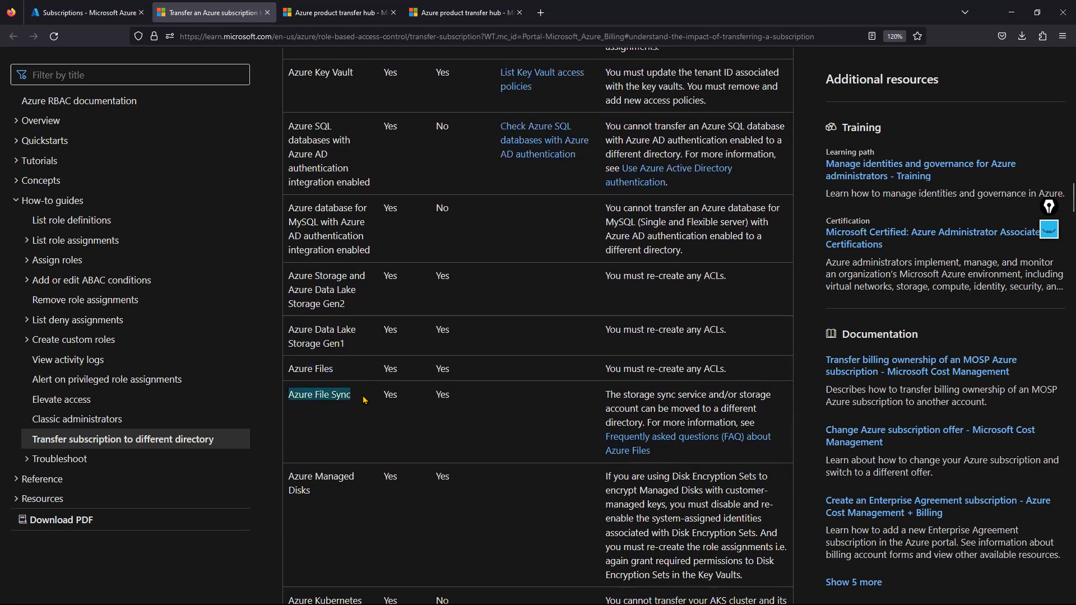
scroll(363, 400, down, 2)
drag(294, 371, 362, 396)
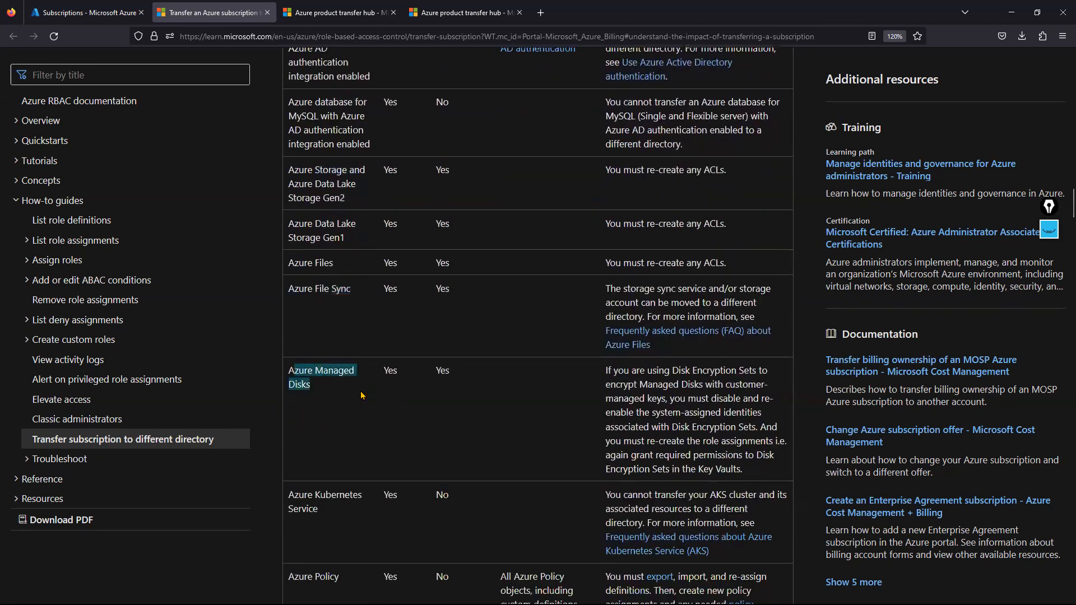
scroll(371, 458, down, 1)
drag(314, 425, 374, 448)
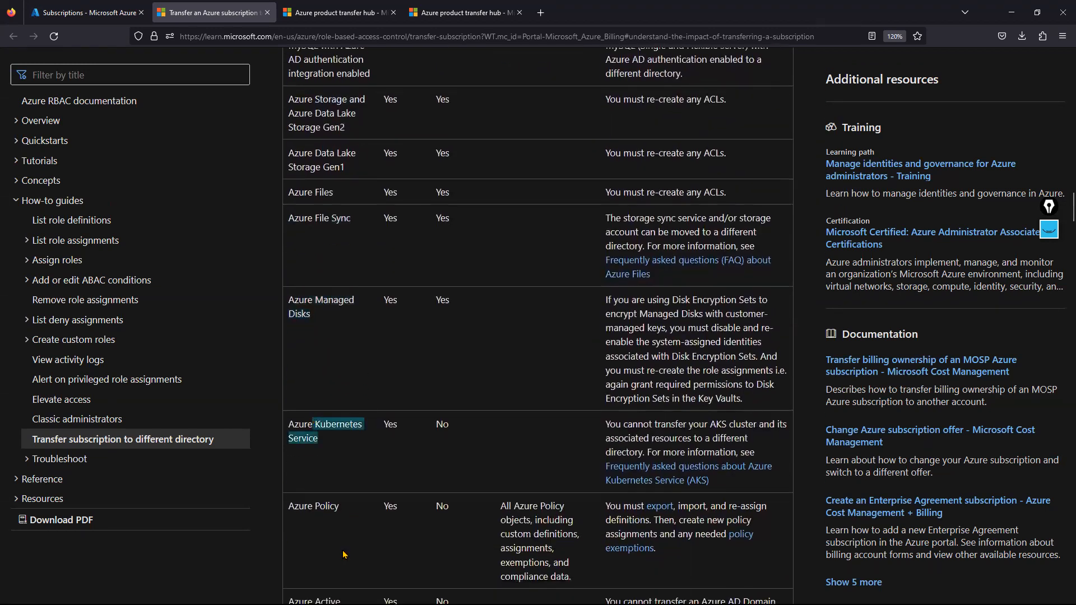
scroll(343, 555, down, 1)
drag(294, 447, 339, 448)
Review the impact table rows from Azure Active Directory Domain Services and App registrations through Microsoft Dev Box, Azure Deployment Environments and Azure Service Bus.
scroll(348, 525, down, 1)
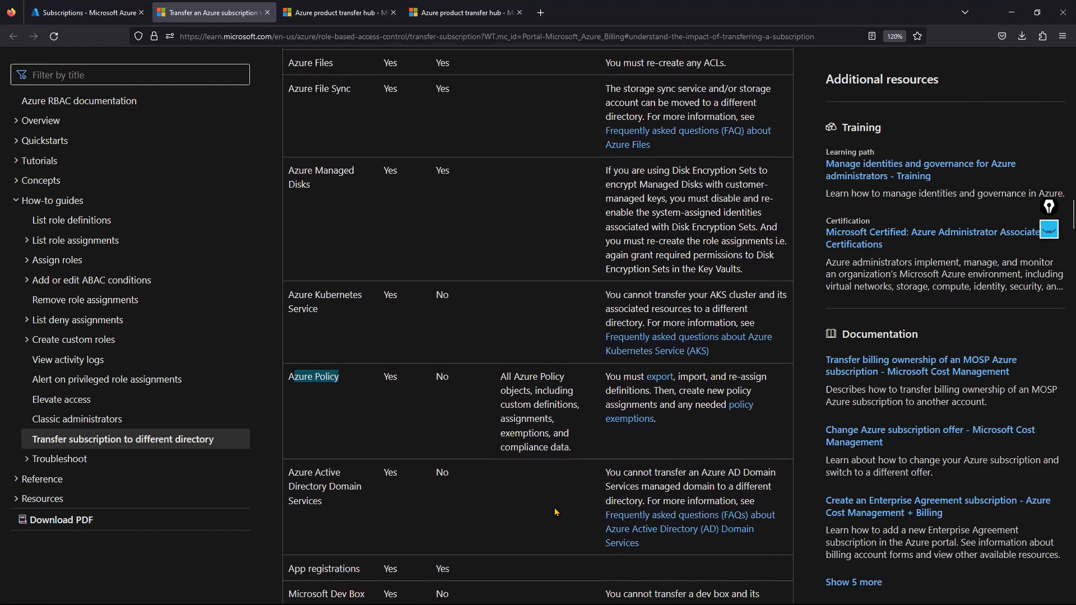
scroll(536, 382, down, 1)
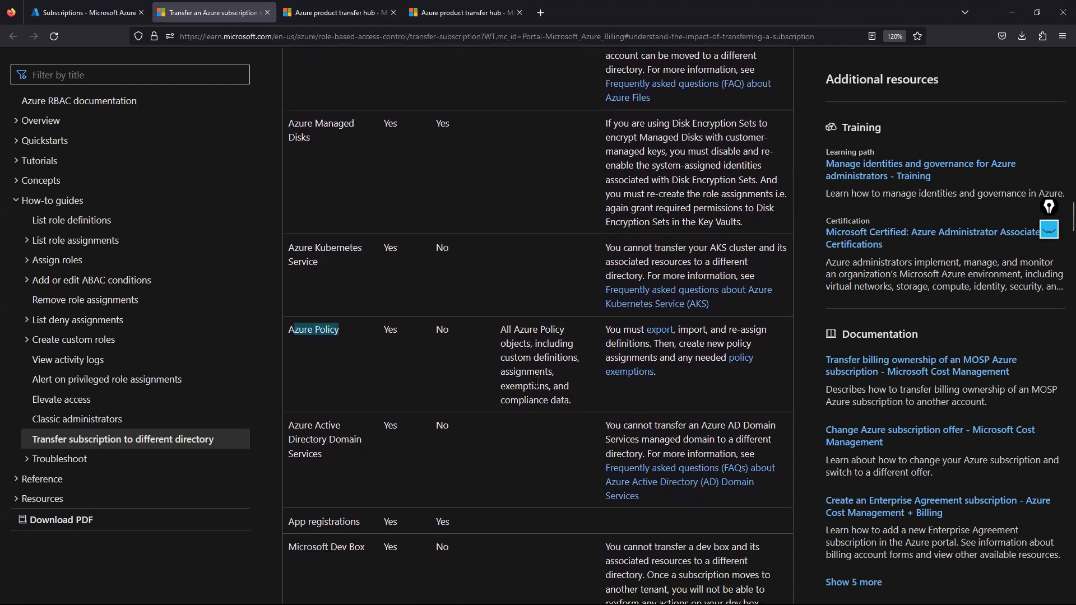
scroll(504, 501, down, 3)
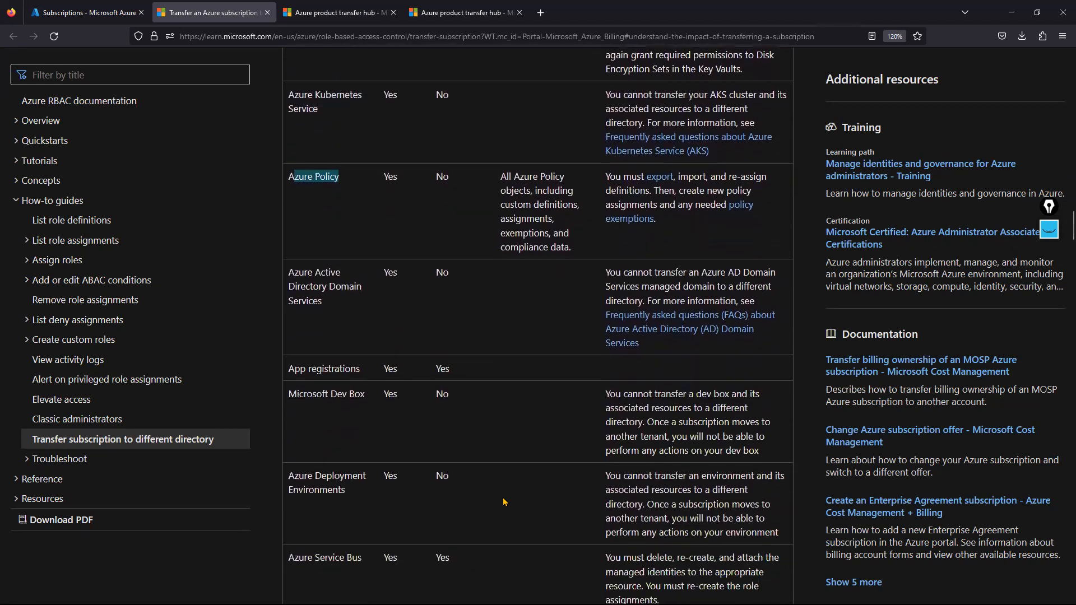
scroll(504, 502, down, 2)
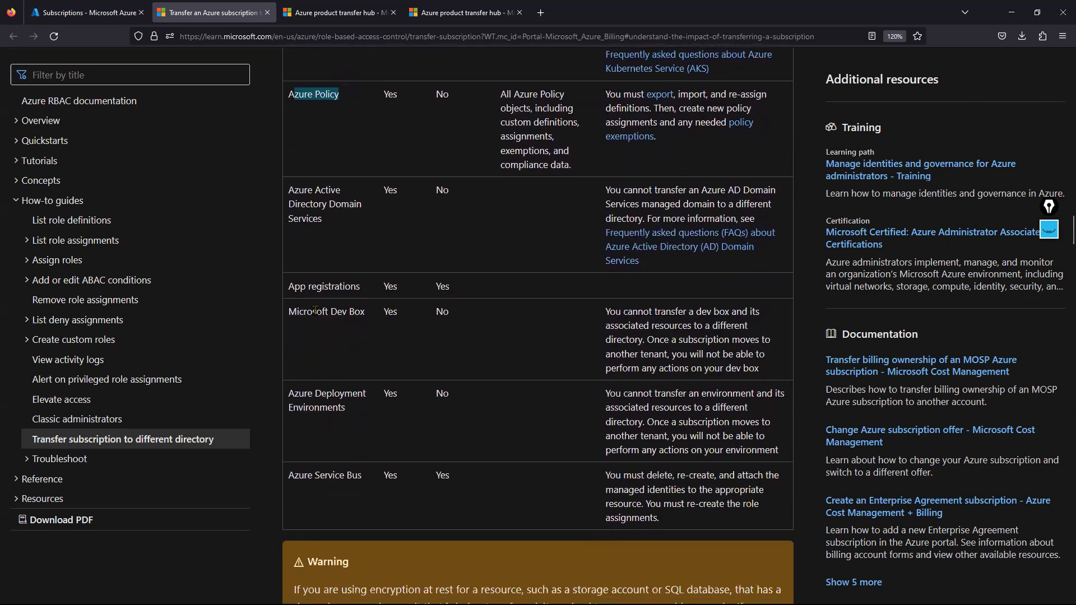
drag(288, 287, 361, 286)
drag(289, 312, 365, 312)
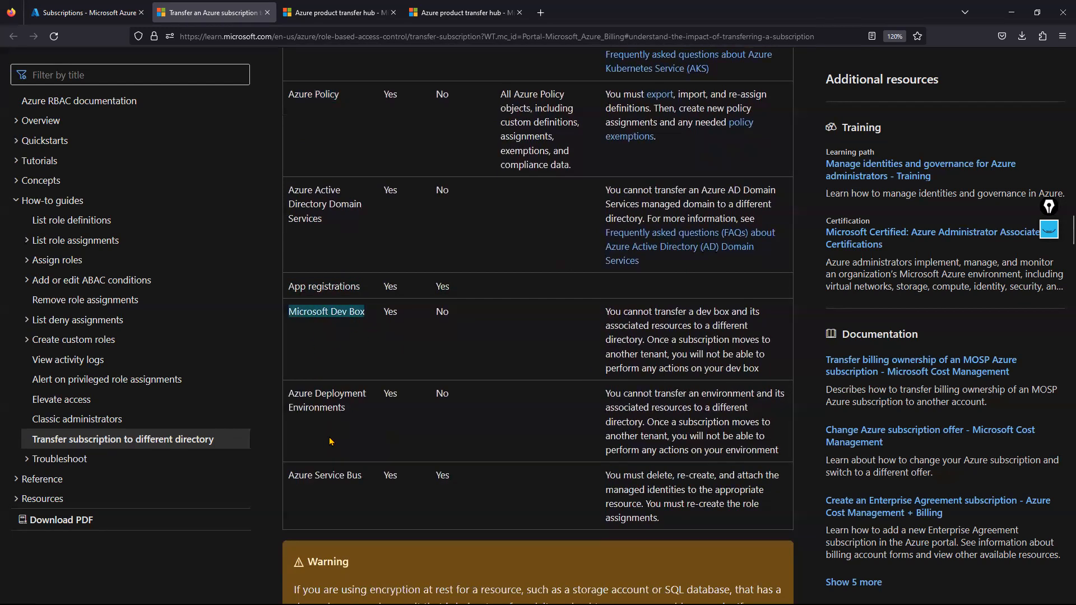
click(290, 394)
drag(290, 394, 377, 417)
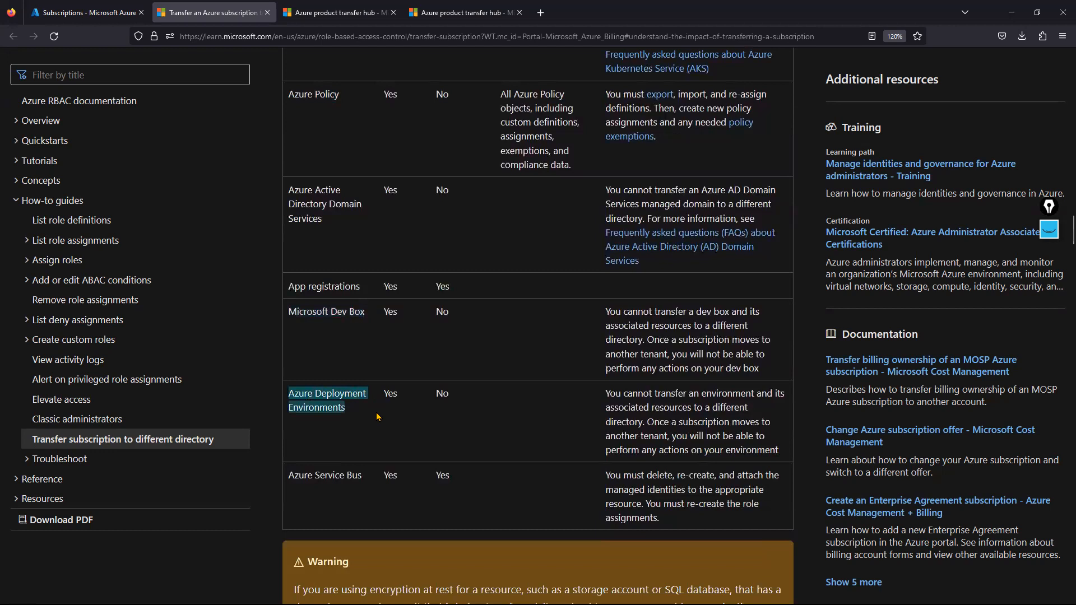
drag(294, 475, 385, 490)
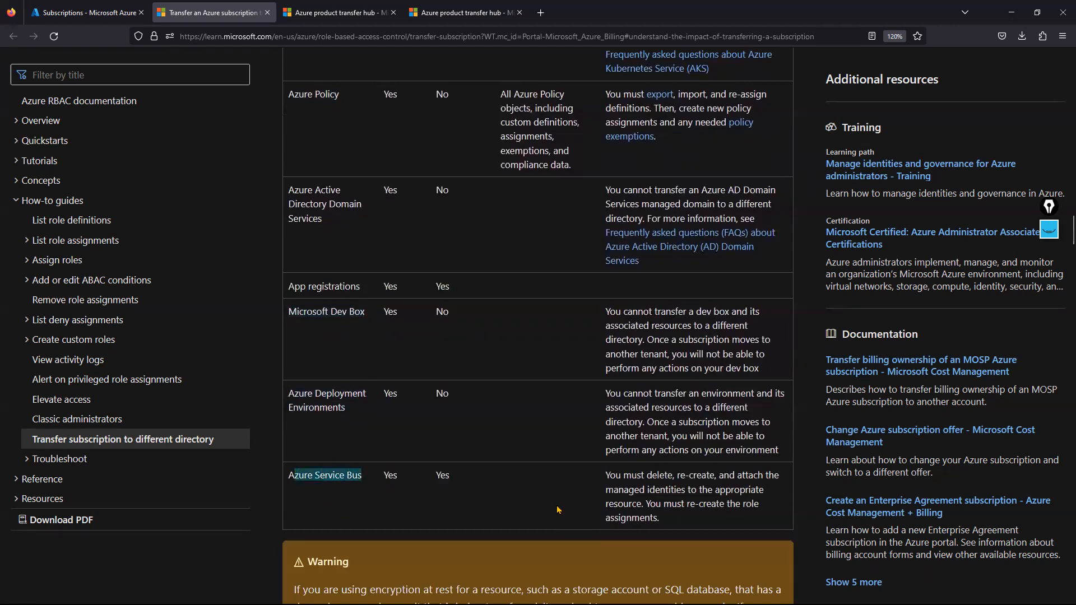
Look over the encryption-at-rest warning below the impact table and return to the article's "Alternate approaches" section.
scroll(555, 507, down, 1)
scroll(549, 501, down, 2)
scroll(449, 488, down, 2)
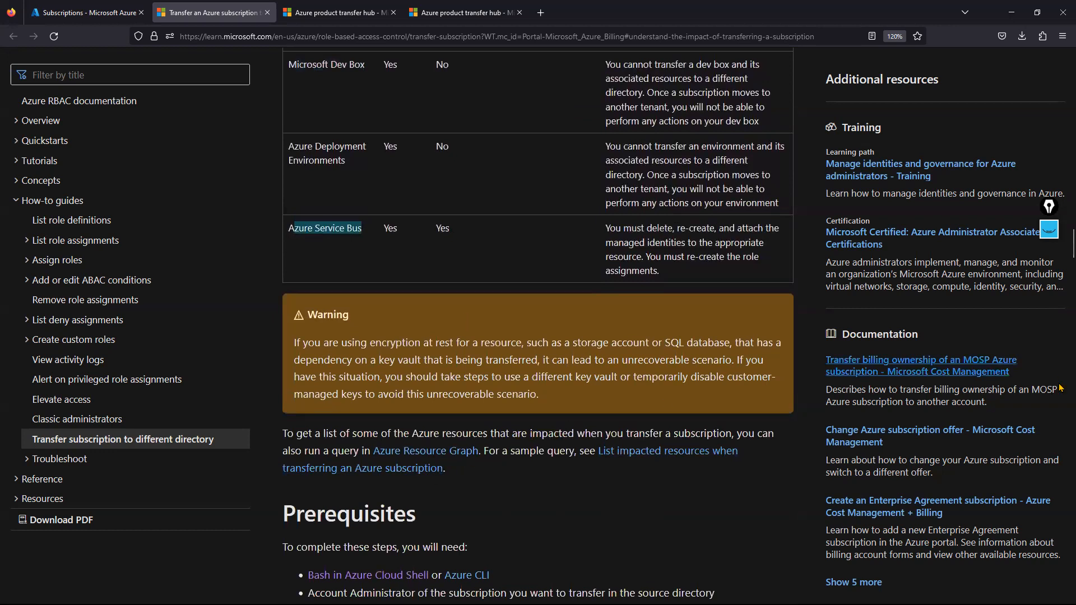
drag(1072, 250, 1060, 167)
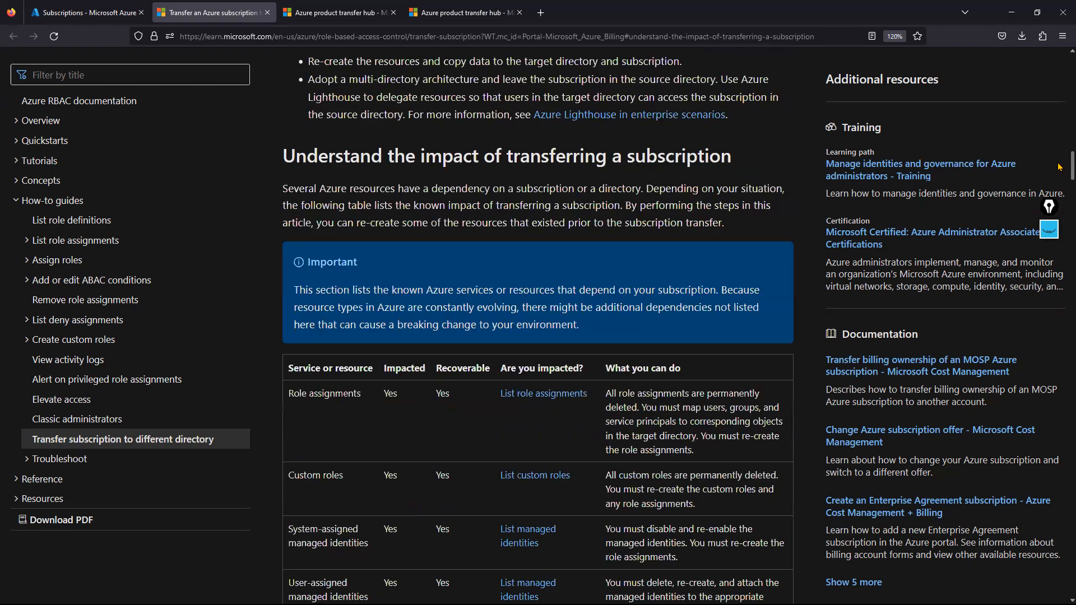
scroll(241, 185, up, 3)
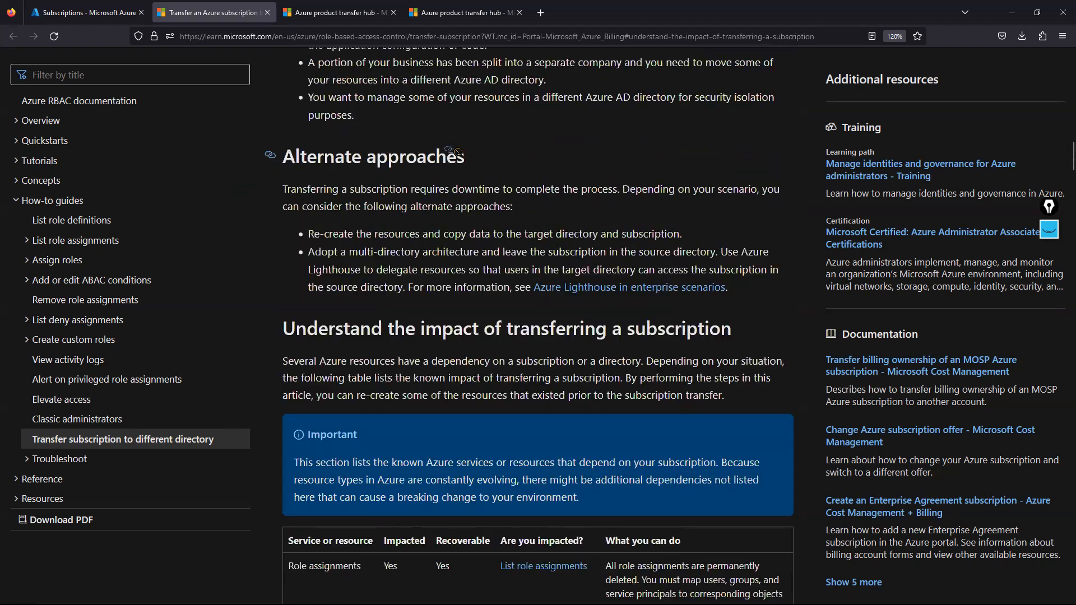
Review the alternate approaches of re-creating resources in the target directory and delegating access from the source directory with Azure Lighthouse.
drag(309, 233, 684, 244)
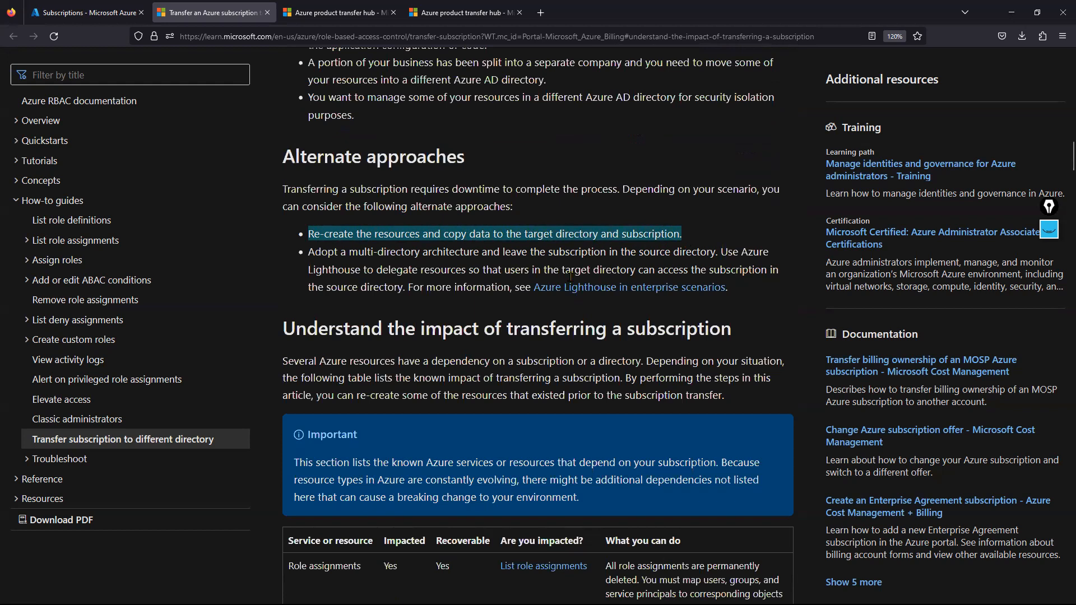
click(328, 245)
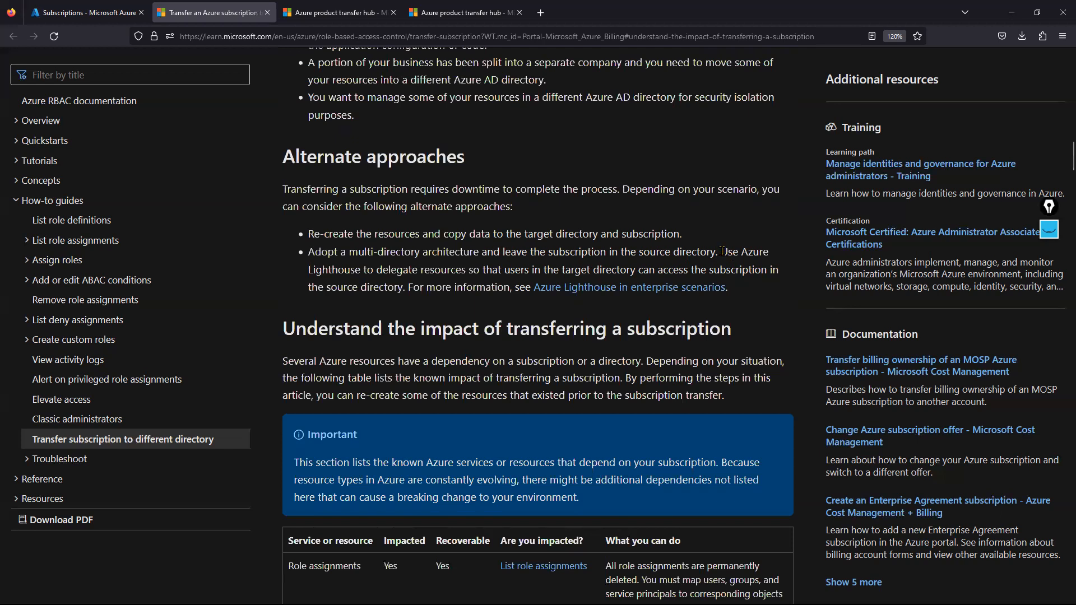
drag(721, 253, 771, 270)
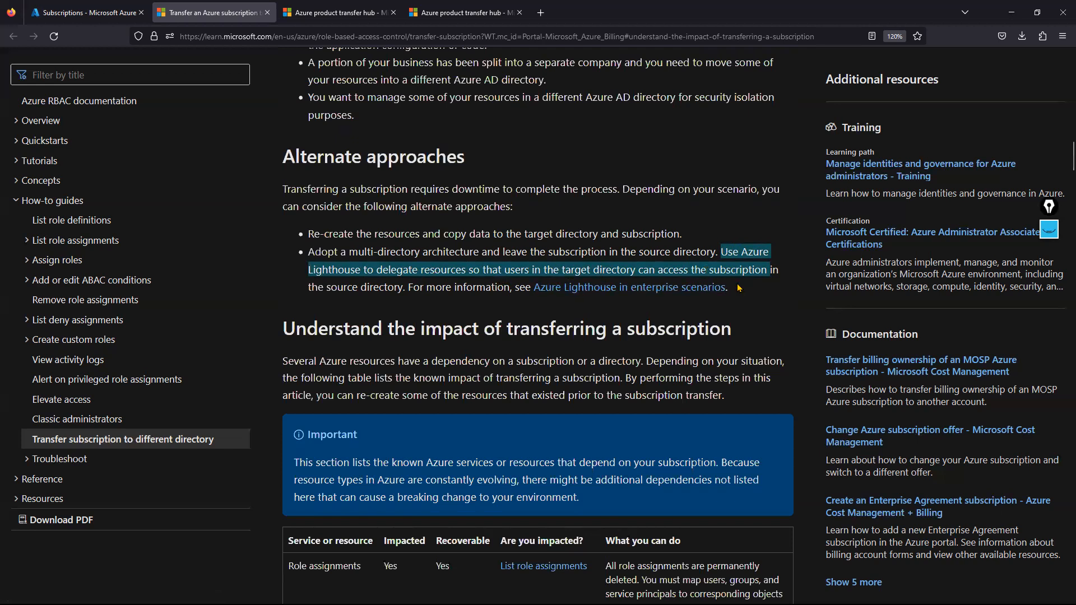
click(759, 286)
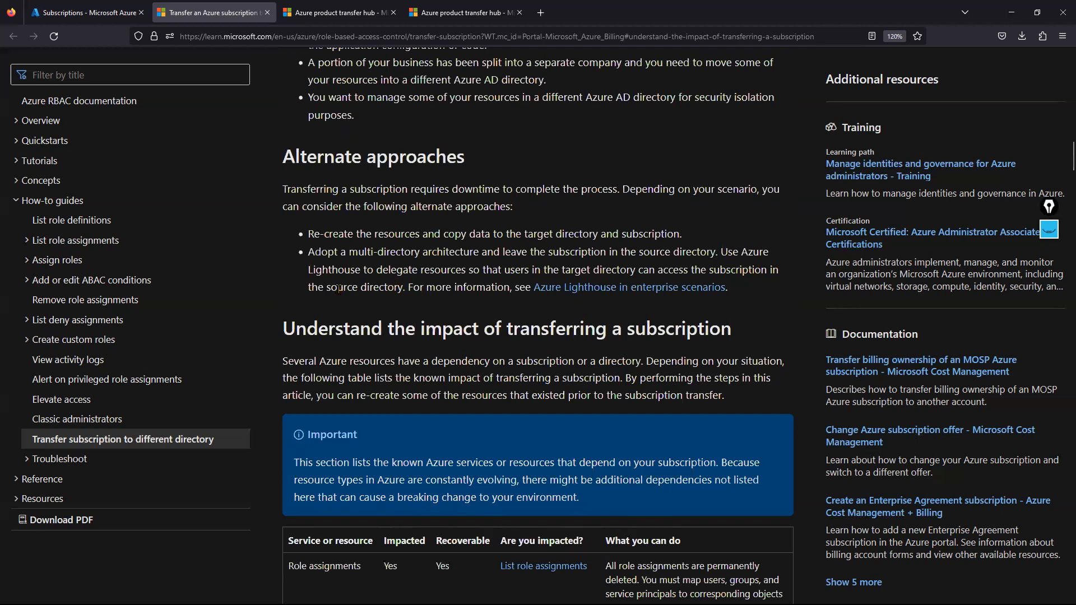
drag(338, 287, 410, 292)
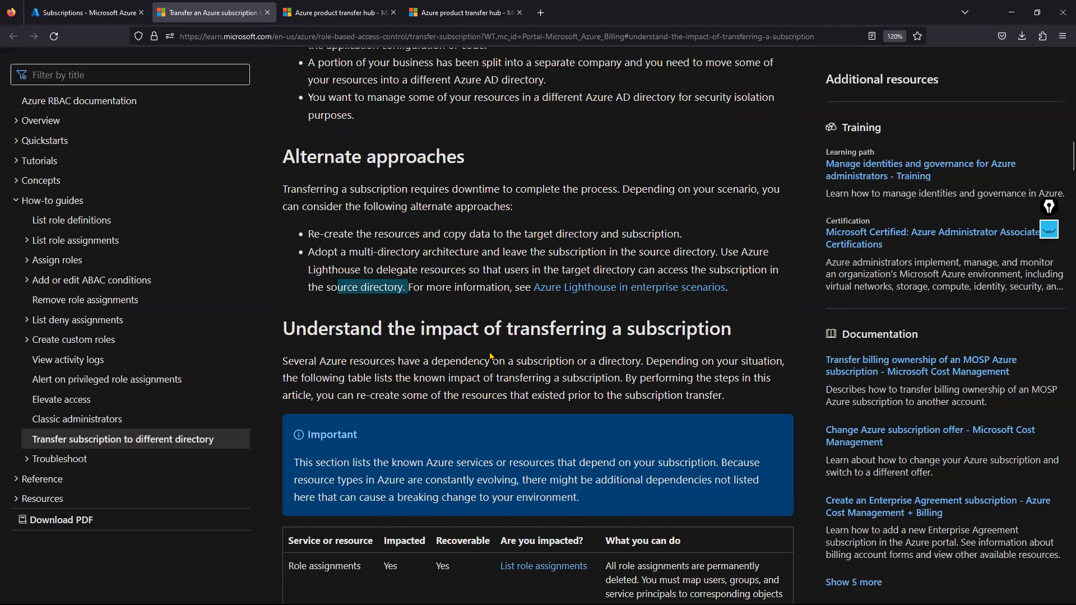
scroll(492, 356, up, 3)
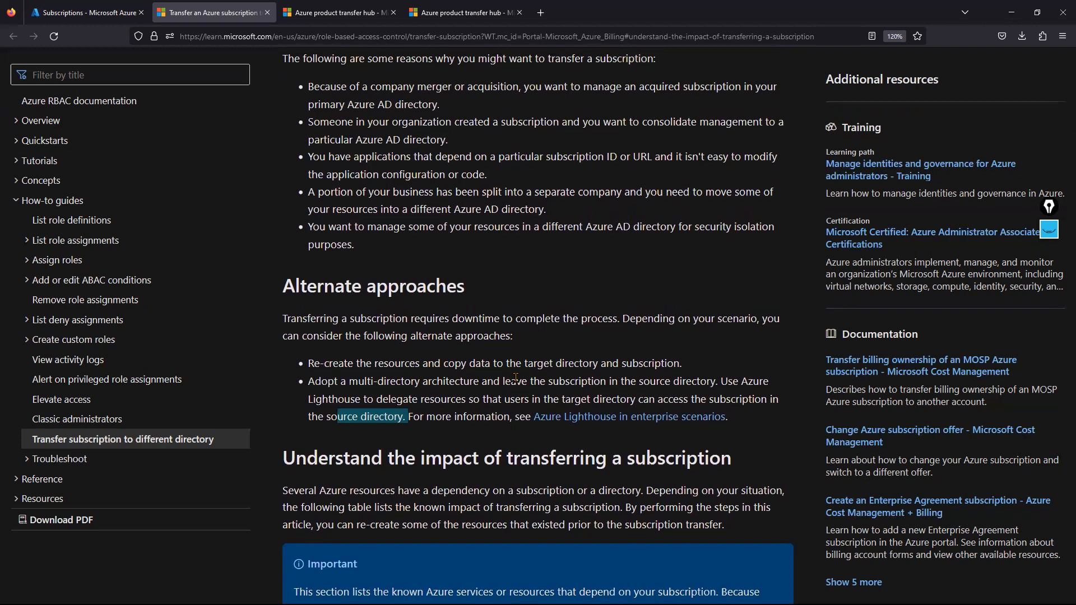
Open the Azure product transfer hub article and find its "Product transfer support" section.
key(ctrl+Tab)
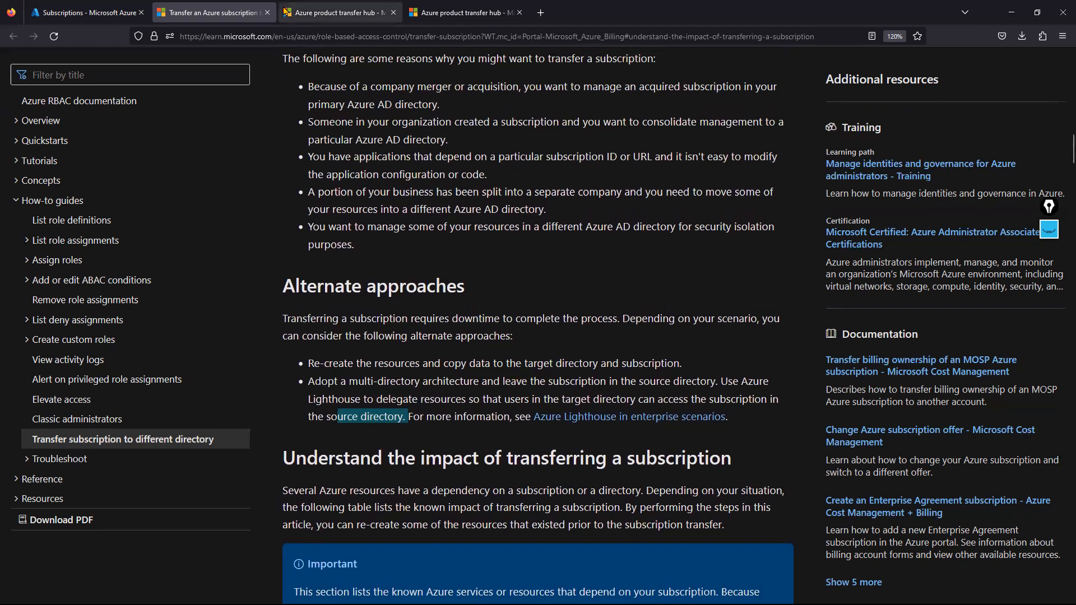
scroll(346, 377, up, 5)
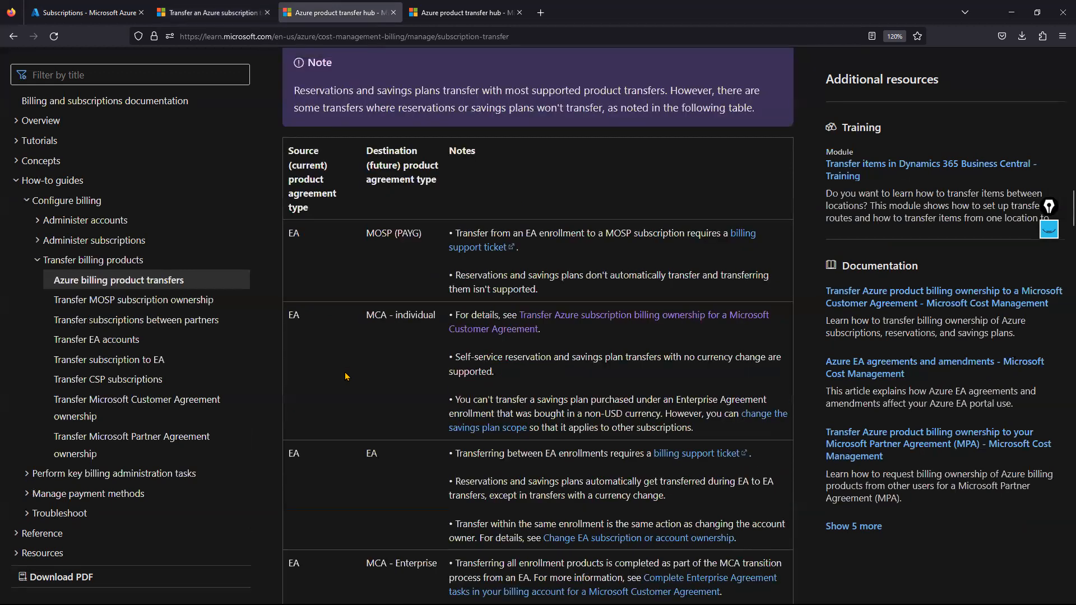
scroll(345, 377, down, 2)
scroll(327, 359, up, 3)
scroll(326, 360, up, 6)
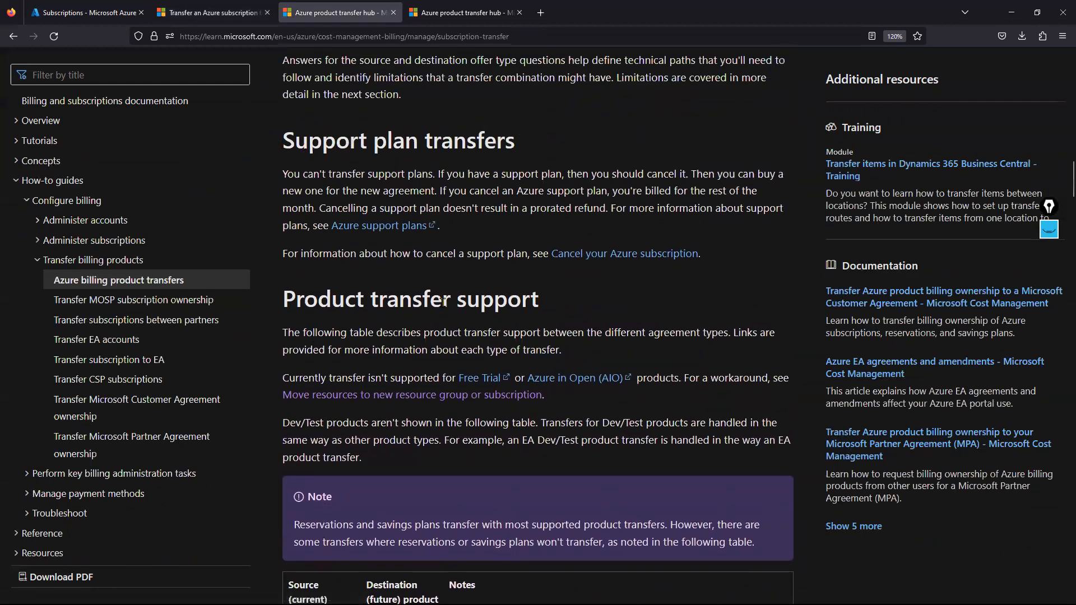
drag(333, 297, 553, 296)
scroll(595, 492, down, 1)
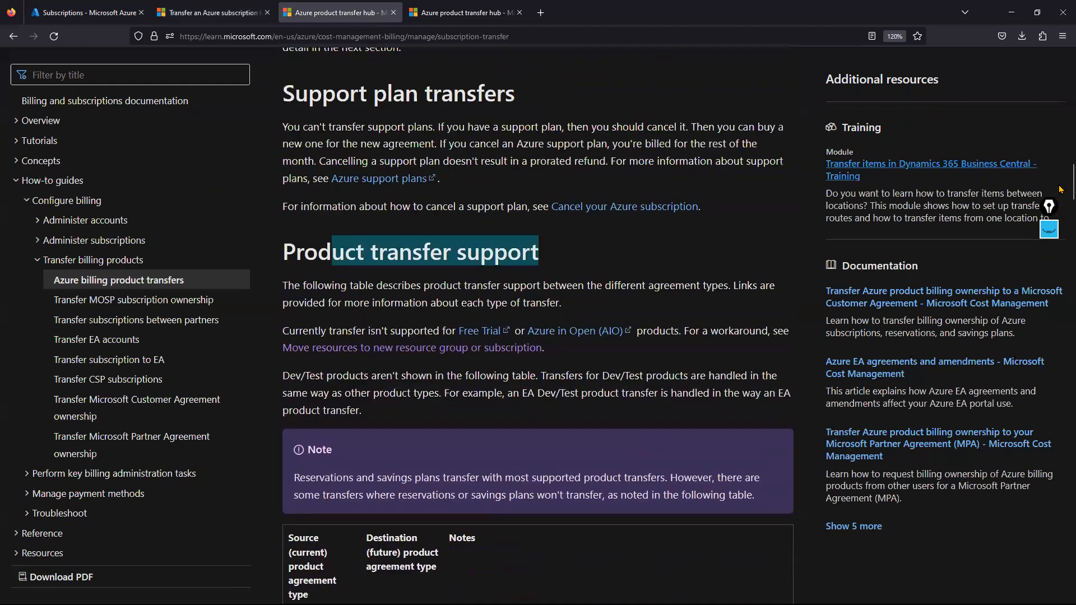
Skim the transfer hub article and its introduction, ending at the table of source and destination agreement types.
scroll(1061, 224, down, 9)
drag(1061, 224, 1060, 353)
drag(1060, 312, 1062, 53)
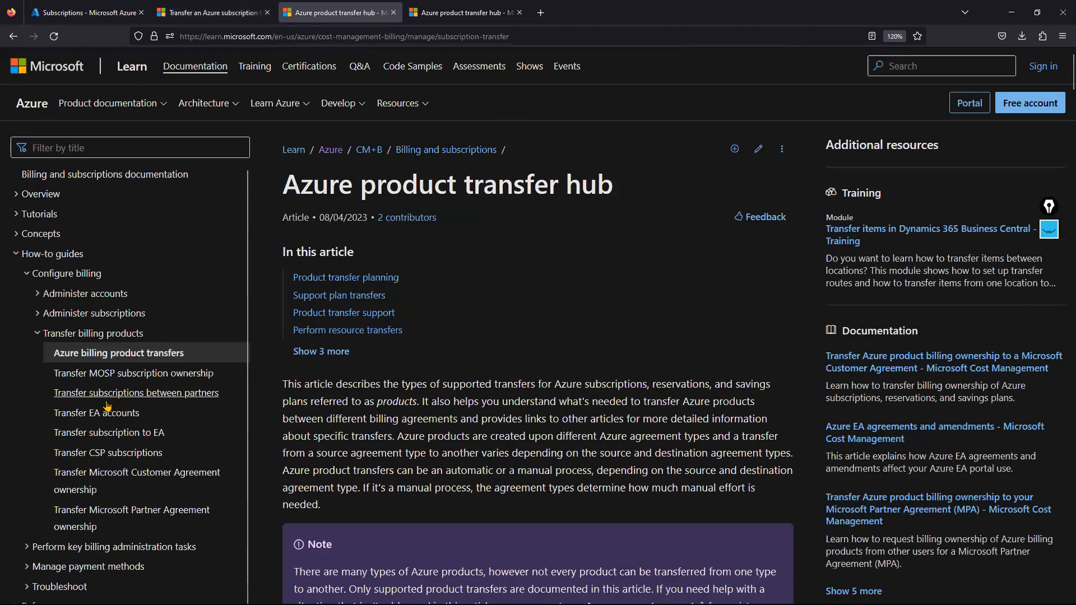
scroll(637, 453, down, 2)
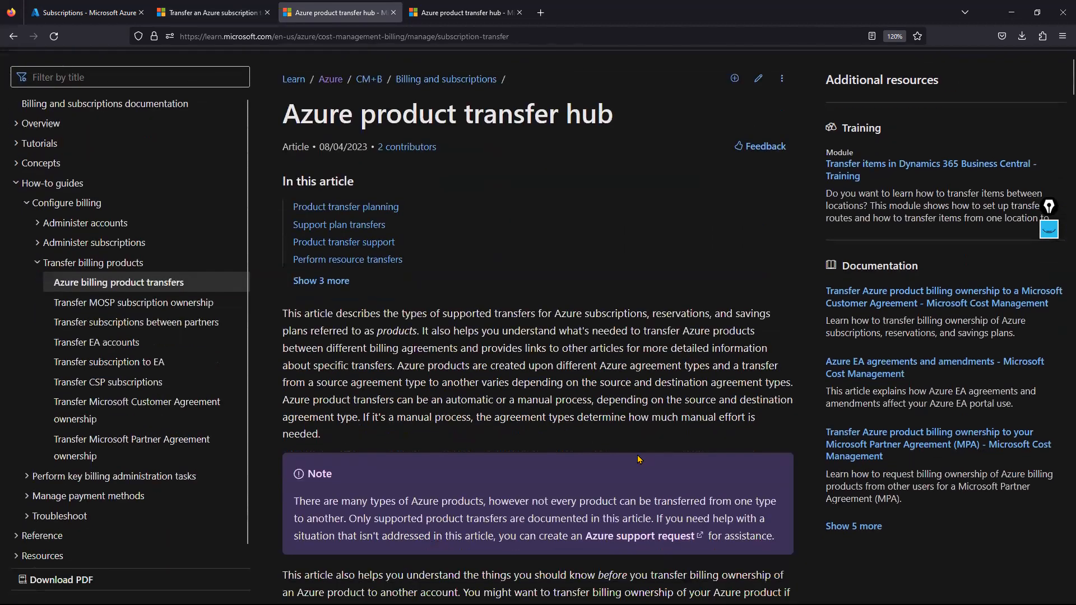
drag(1060, 87, 1061, 224)
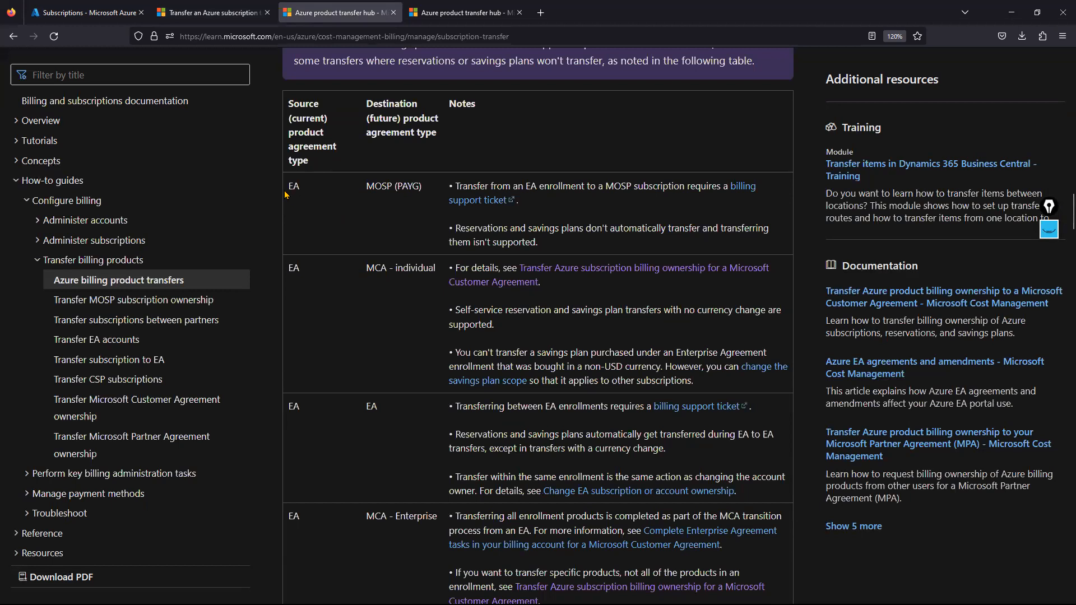
Review the product transfer table rows from EA to MOSP (PAYG) and from EA to MCA - individual.
drag(288, 187, 297, 189)
drag(366, 186, 392, 188)
drag(366, 268, 392, 268)
scroll(400, 384, down, 3)
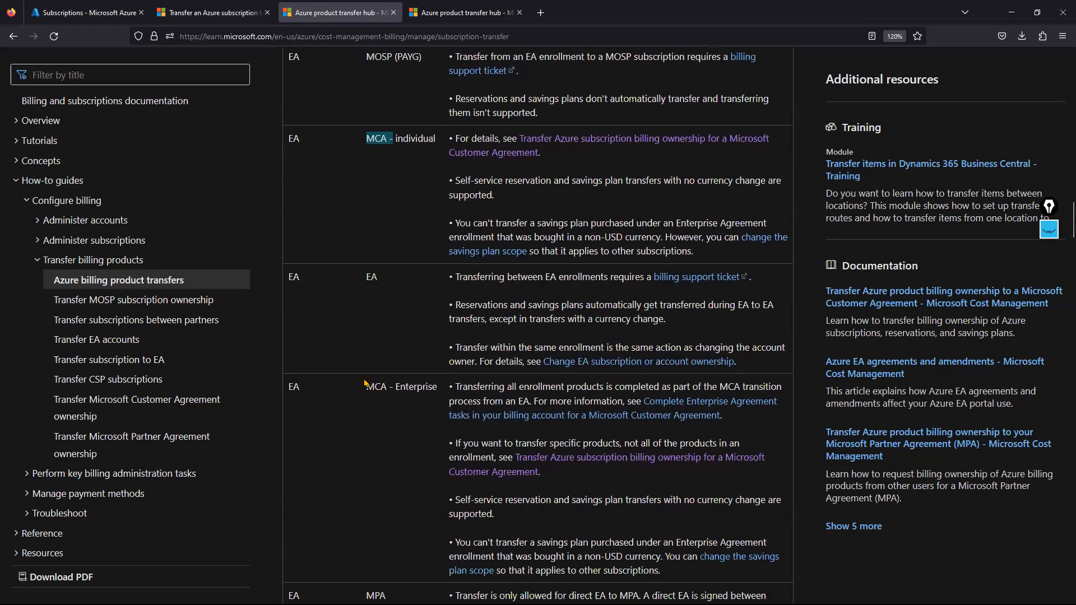
Review the transfer table rows from EA to MCA - Enterprise and MPA, including the note on CSP direct bill partners.
drag(367, 387, 453, 399)
scroll(392, 464, down, 3)
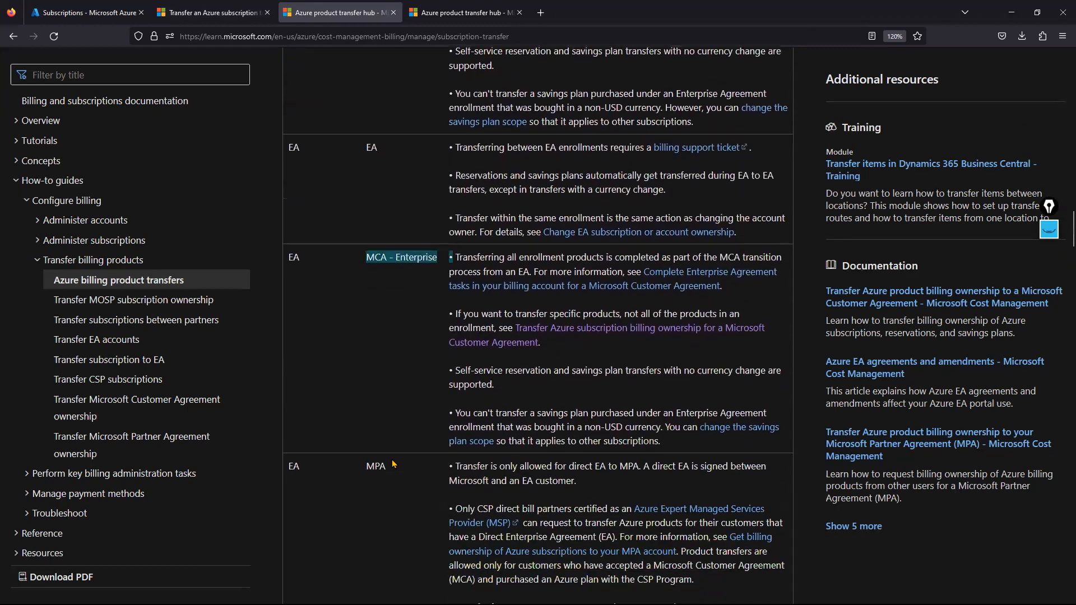
scroll(392, 464, down, 3)
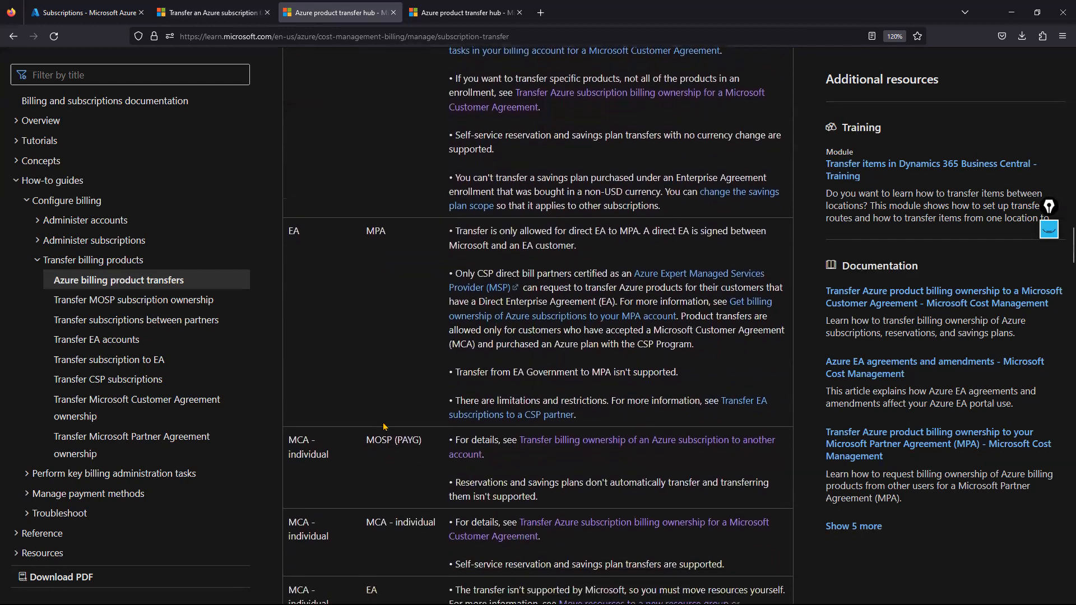
scroll(381, 475, down, 1)
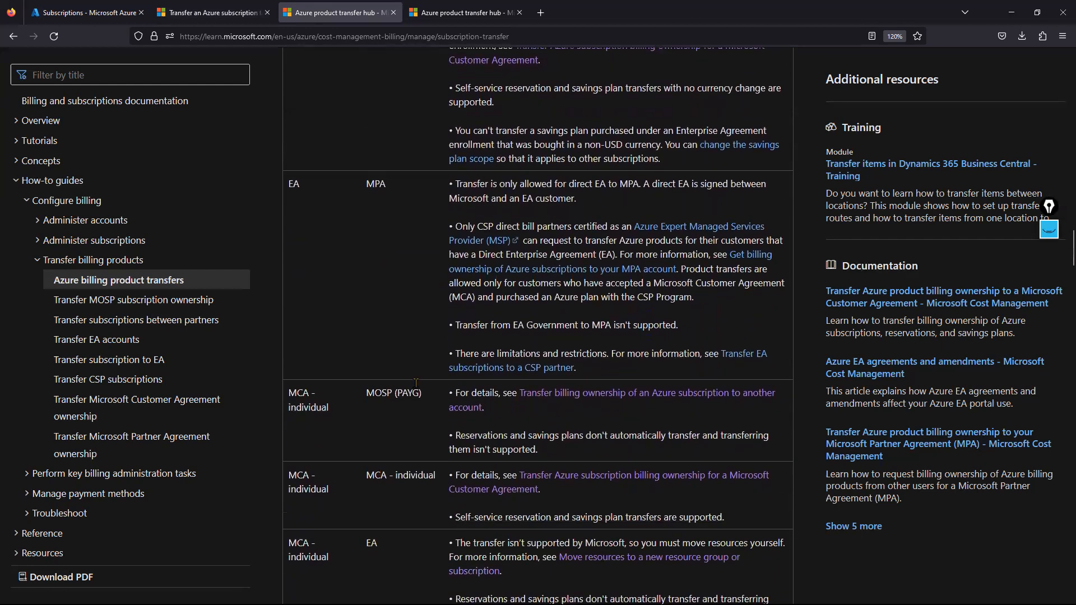
drag(477, 227, 496, 227)
click(896, 26)
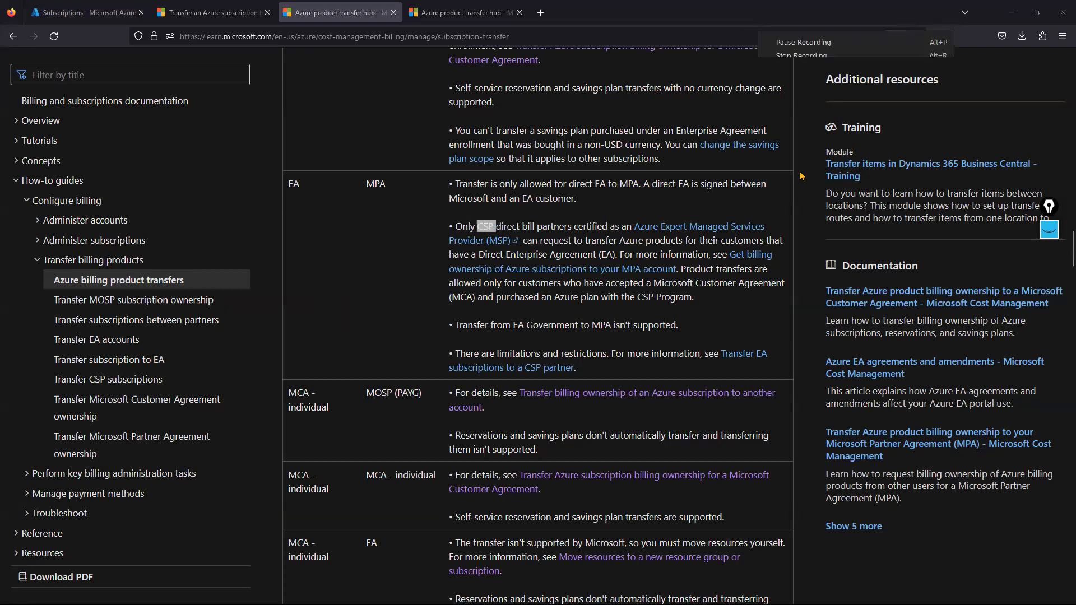